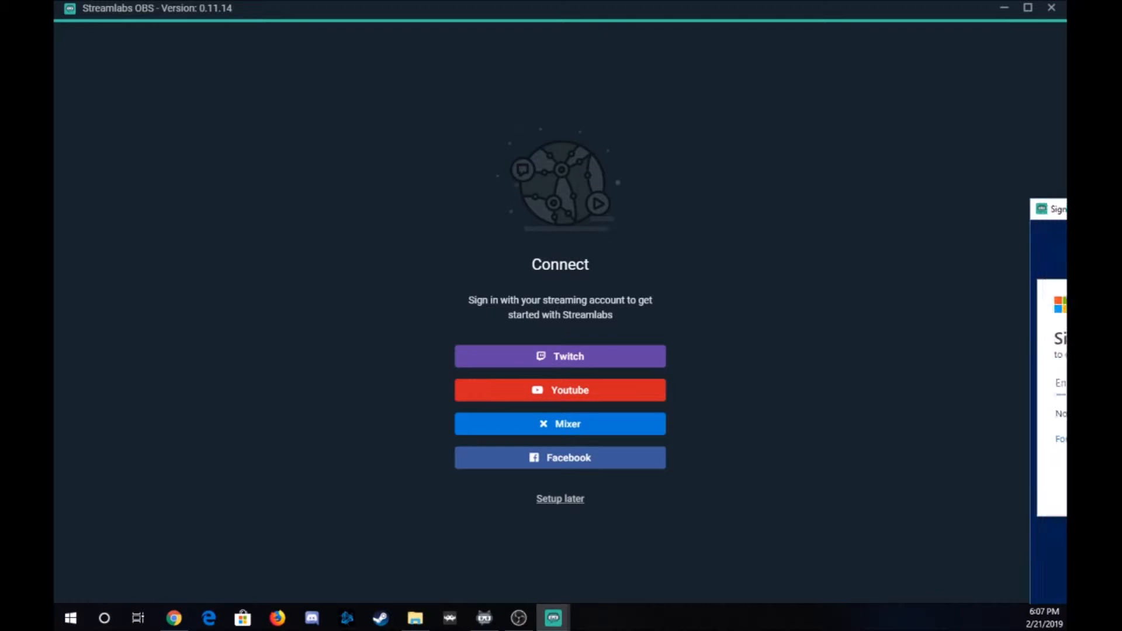
Approve the Mixer permission request for Streamlabs and continue past the imported scene collections to the editor.
left_click_drag(614, 105, 1067, 96)
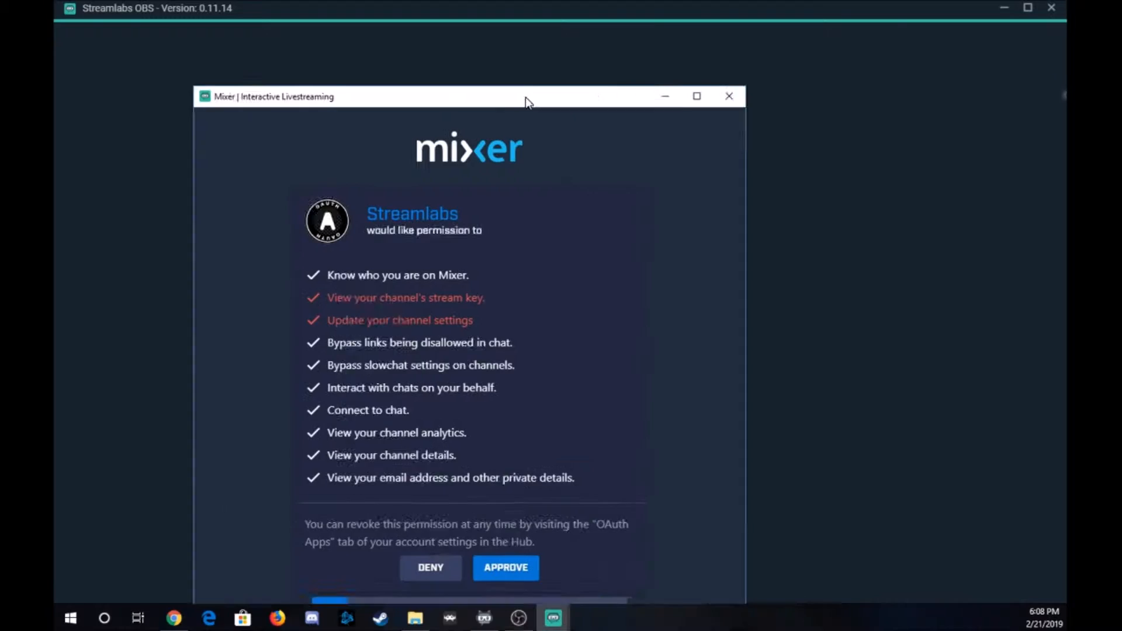
left_click_drag(525, 97, 694, 58)
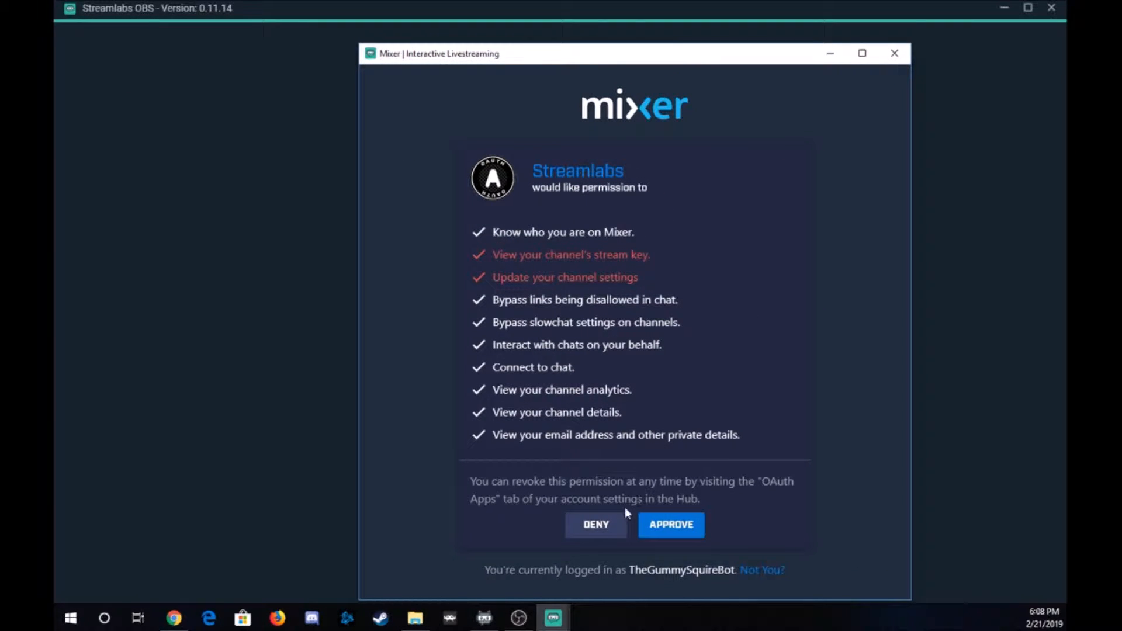
left_click(657, 526)
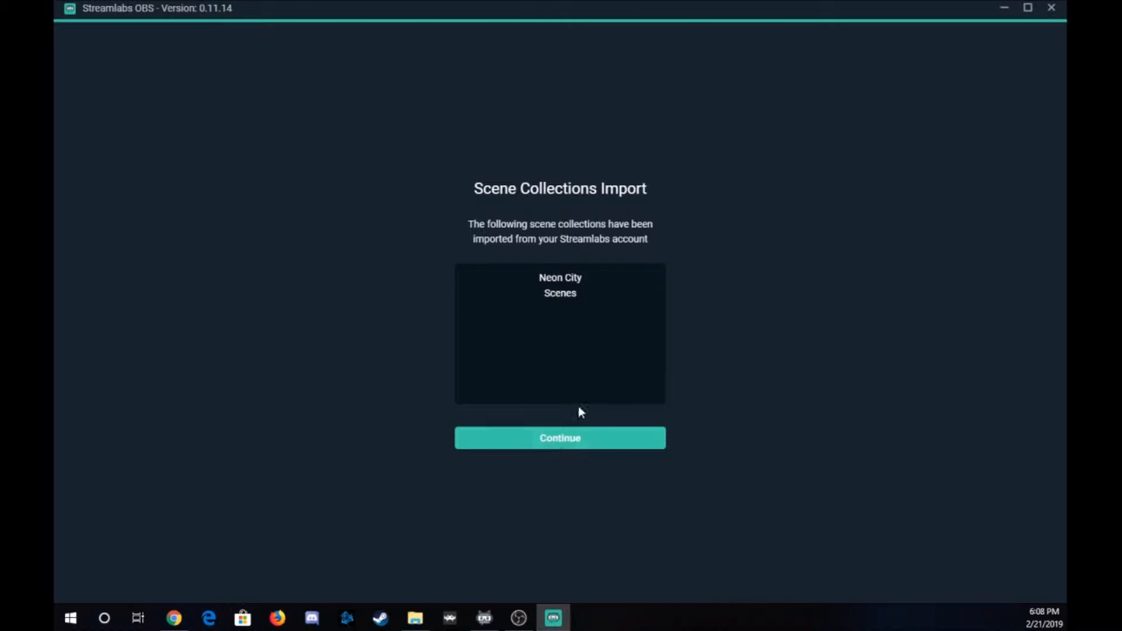
left_click(563, 441)
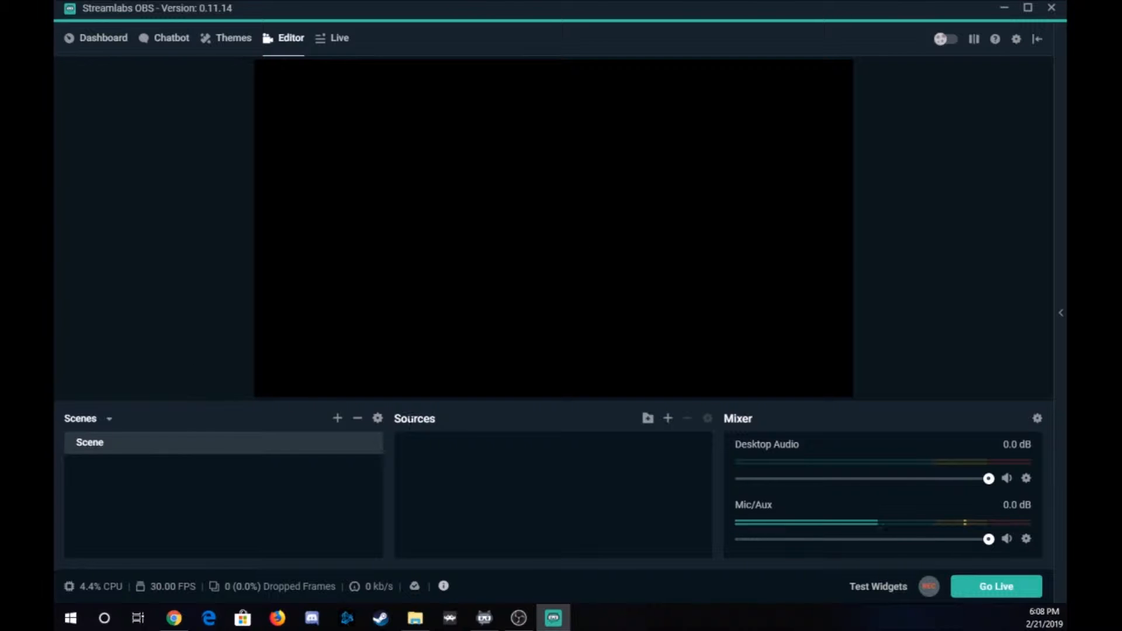
left_click(1039, 38)
left_click(652, 307)
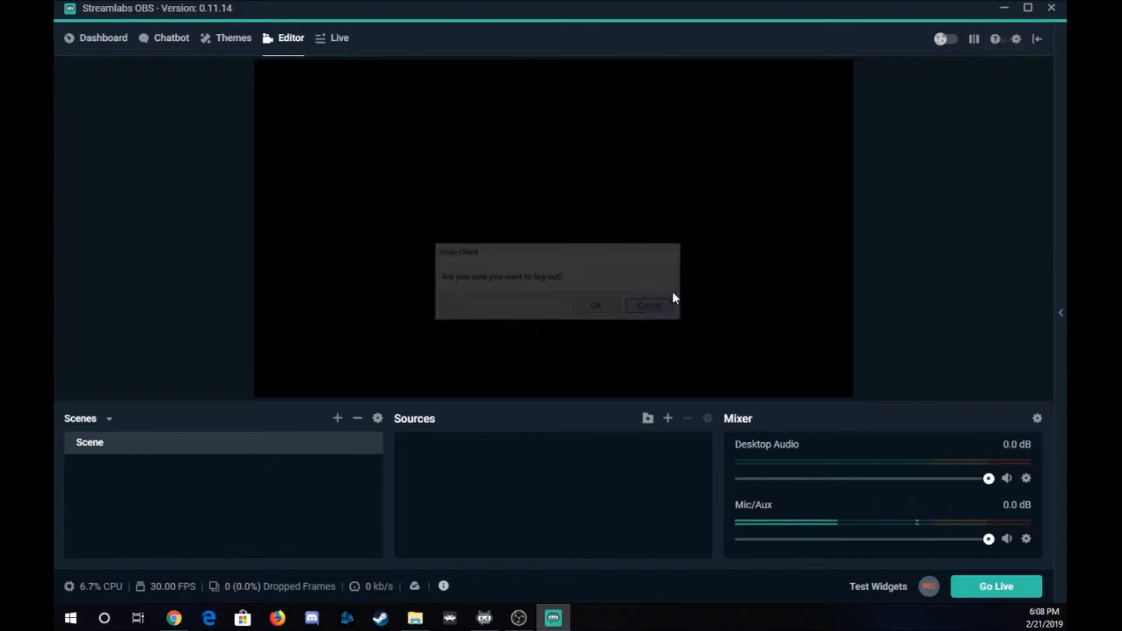
left_click(1016, 39)
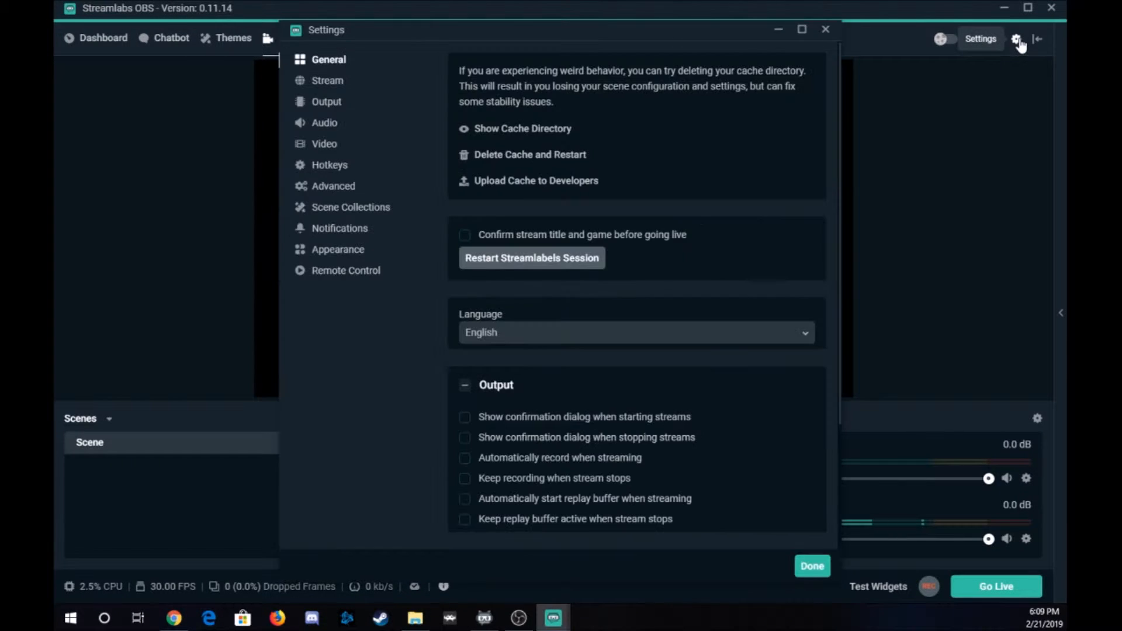
left_click(826, 29)
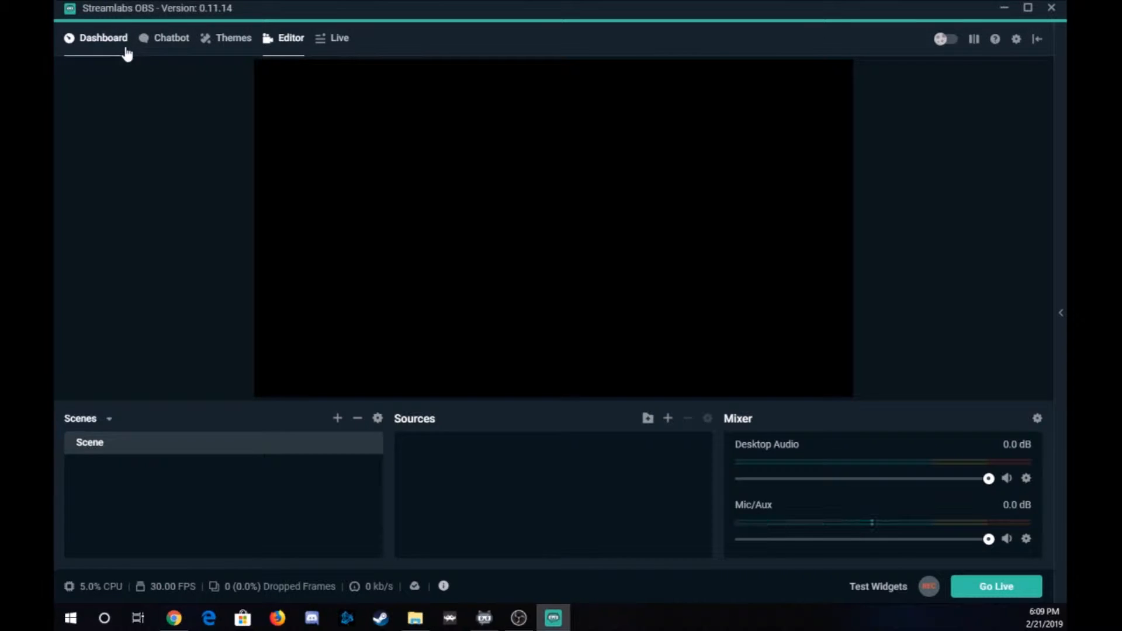
Examine the dashboard's donation and follower statistics for the previous and next days, and expand the My Account options.
left_click(103, 38)
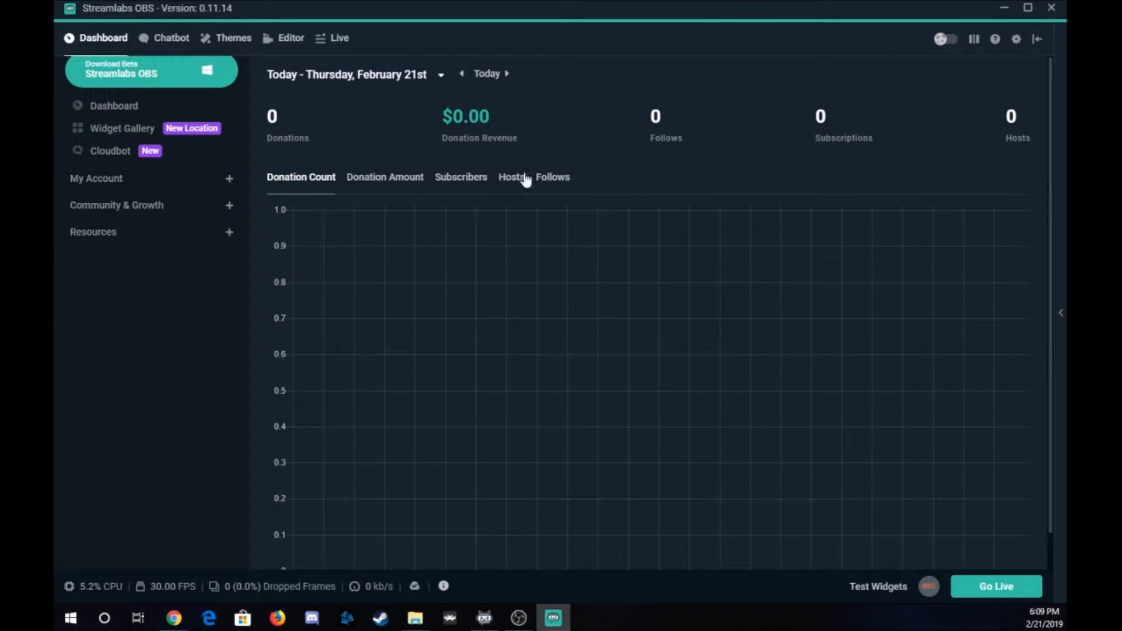
scroll(555, 289, "down", 1)
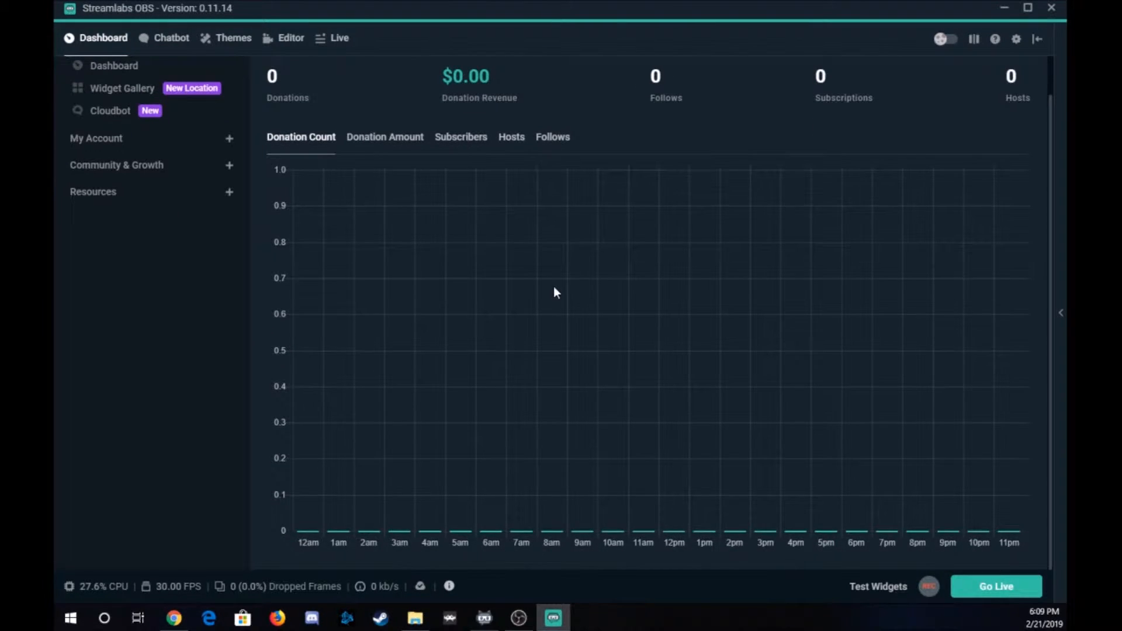
scroll(555, 293, "up", 1)
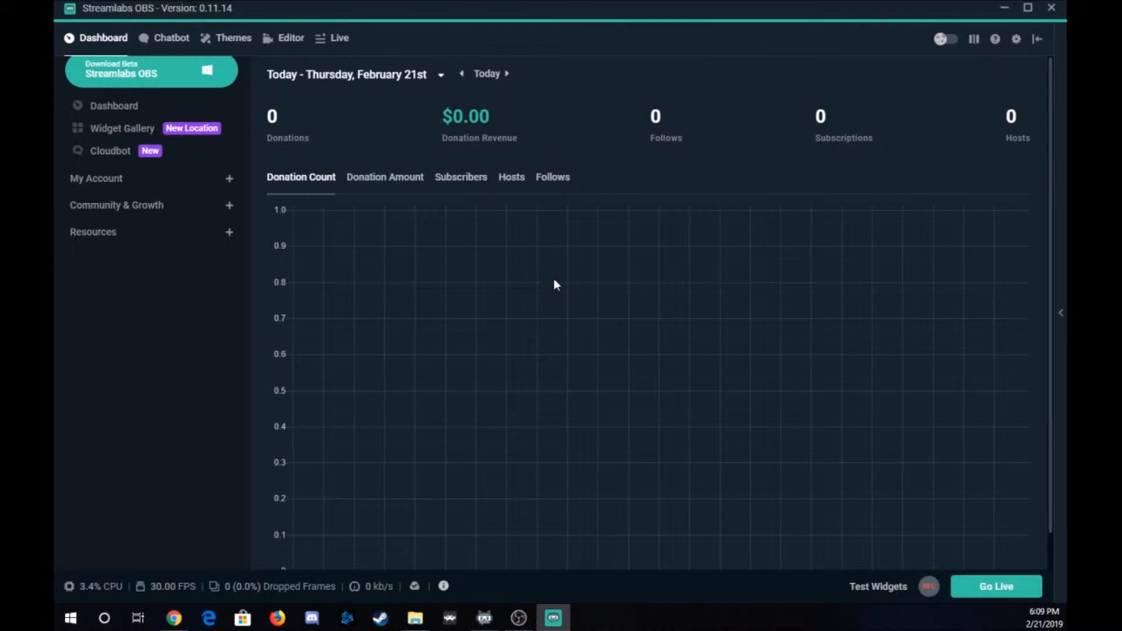
left_click(460, 74)
left_click(494, 74)
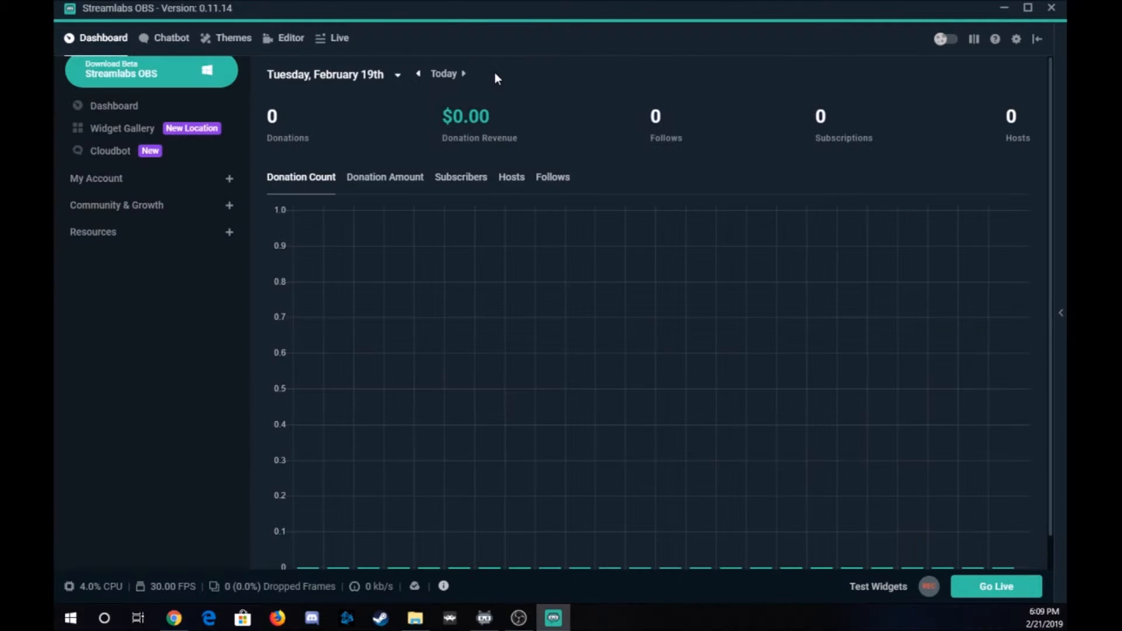
left_click(467, 73)
left_click(538, 74)
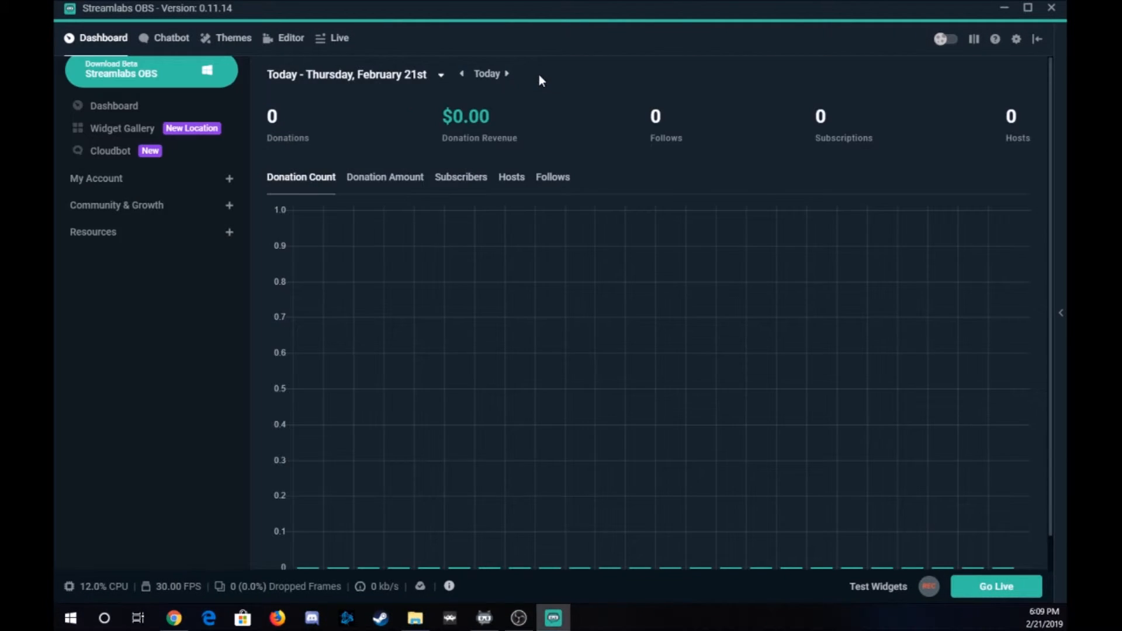
left_click(507, 74)
left_click(109, 180)
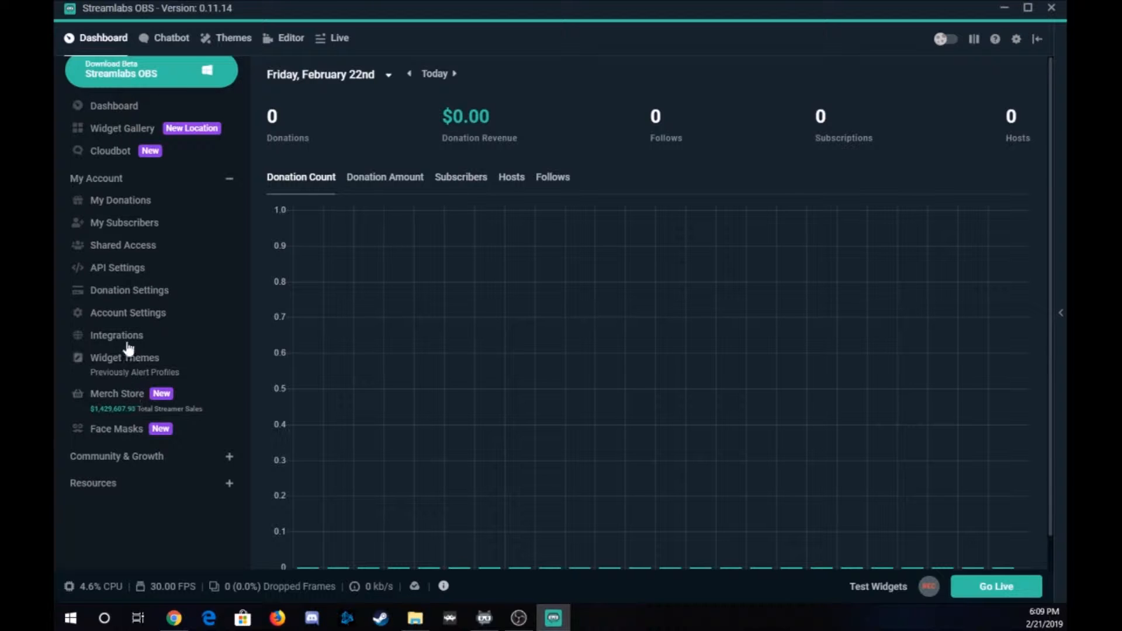
View the Chatbot modules and the scene themes library, and return to the scene editor.
left_click(169, 38)
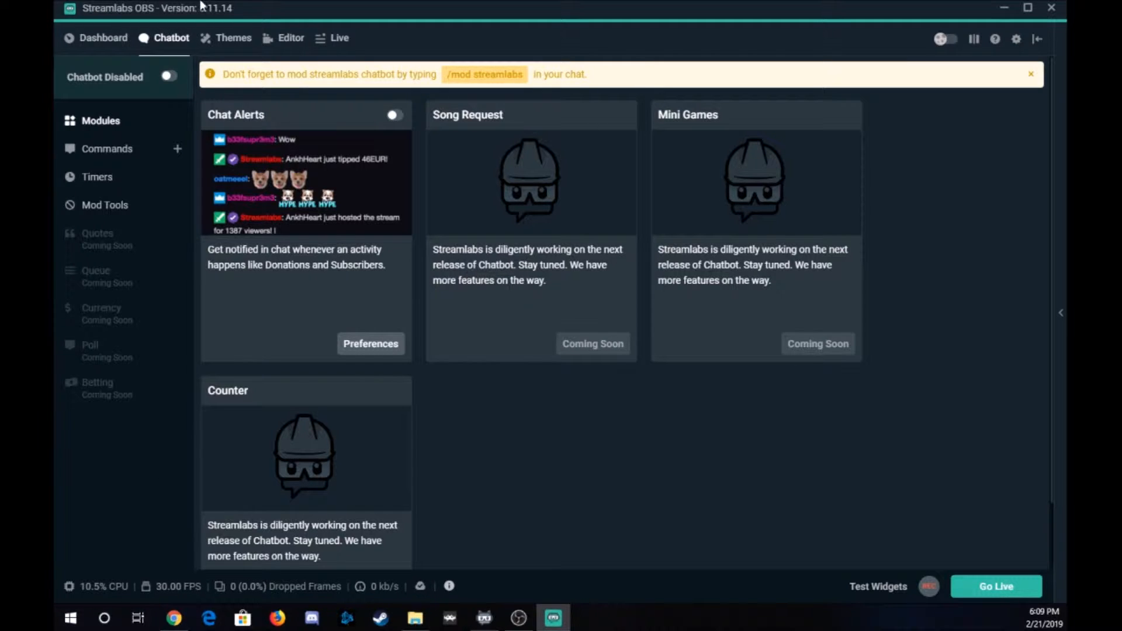
left_click(237, 44)
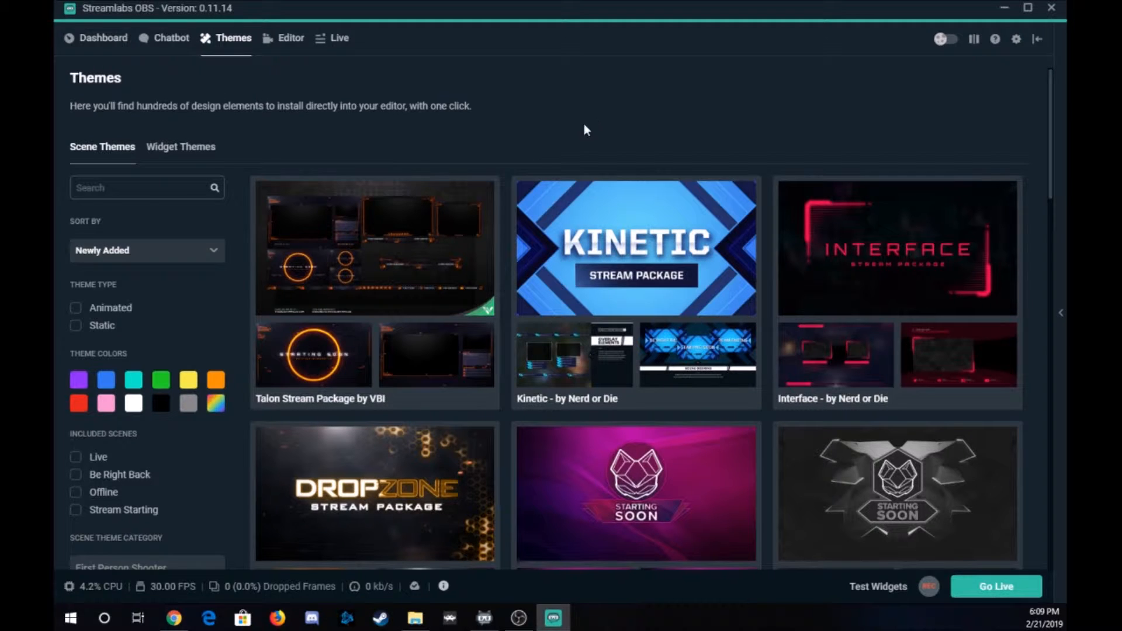
left_click(285, 42)
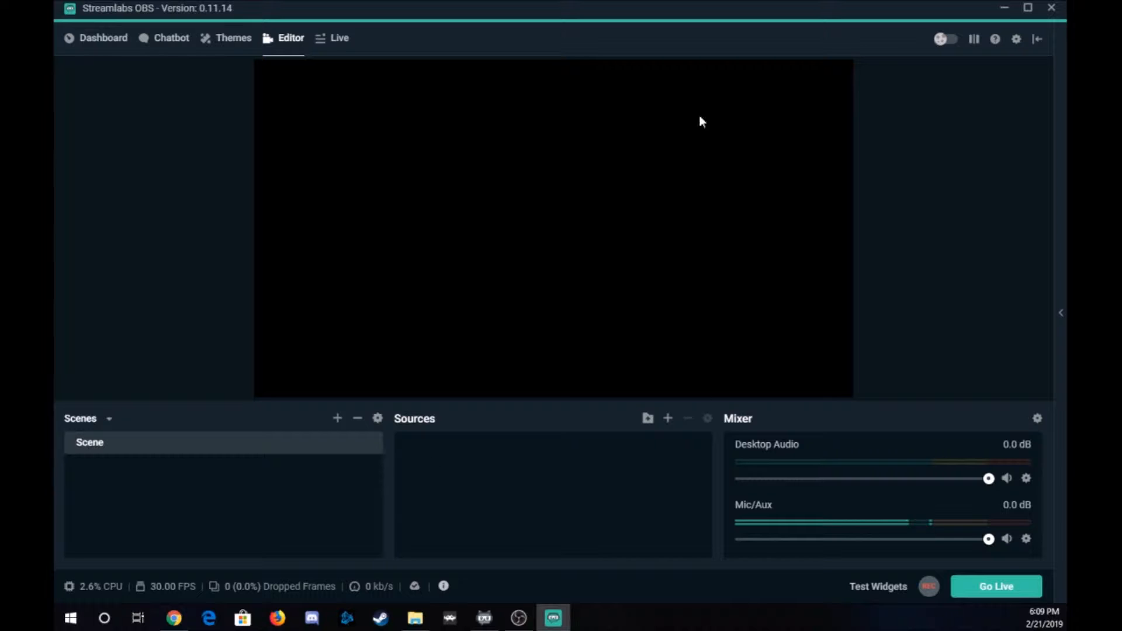
Try out day mode and the side-by-side Edit/Live studio mode, switching each one back off.
left_click(942, 42)
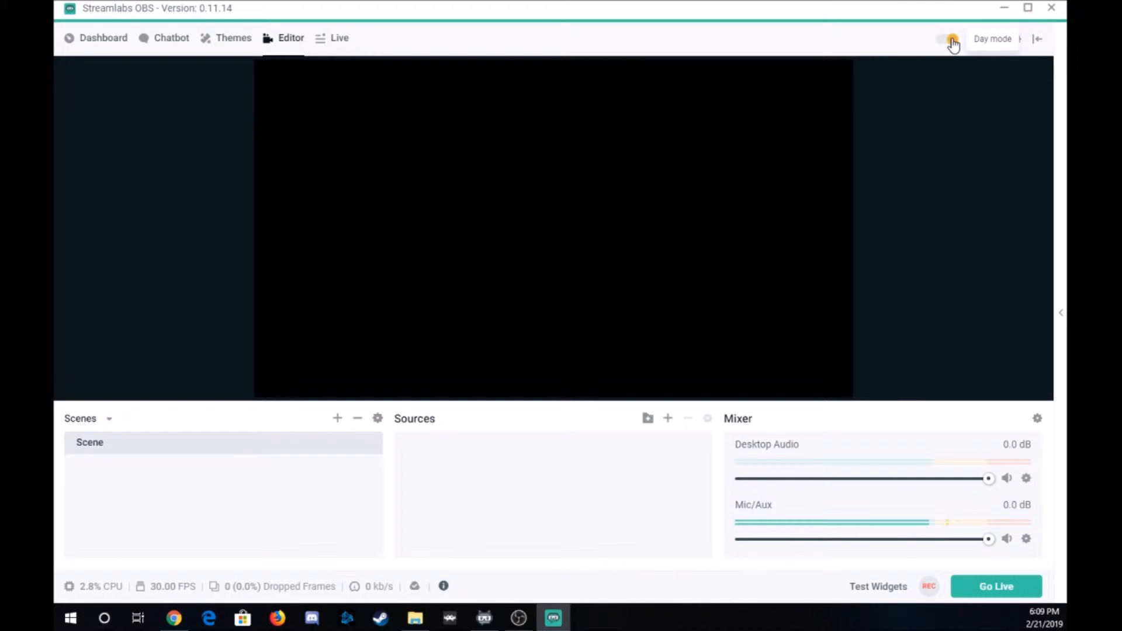
left_click(952, 41)
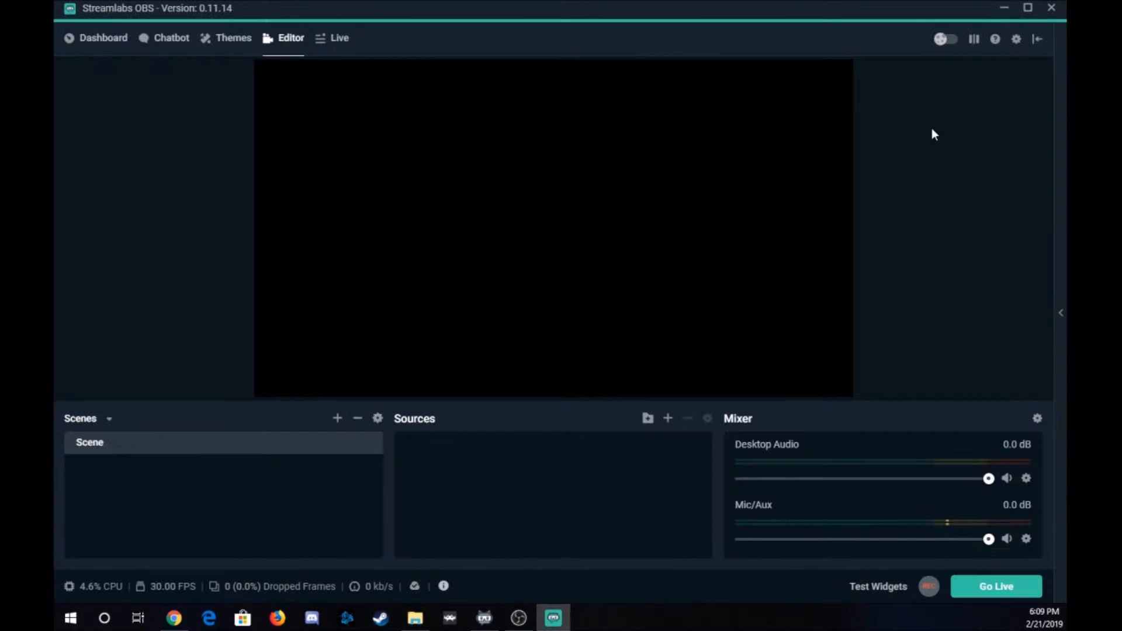
left_click(940, 40)
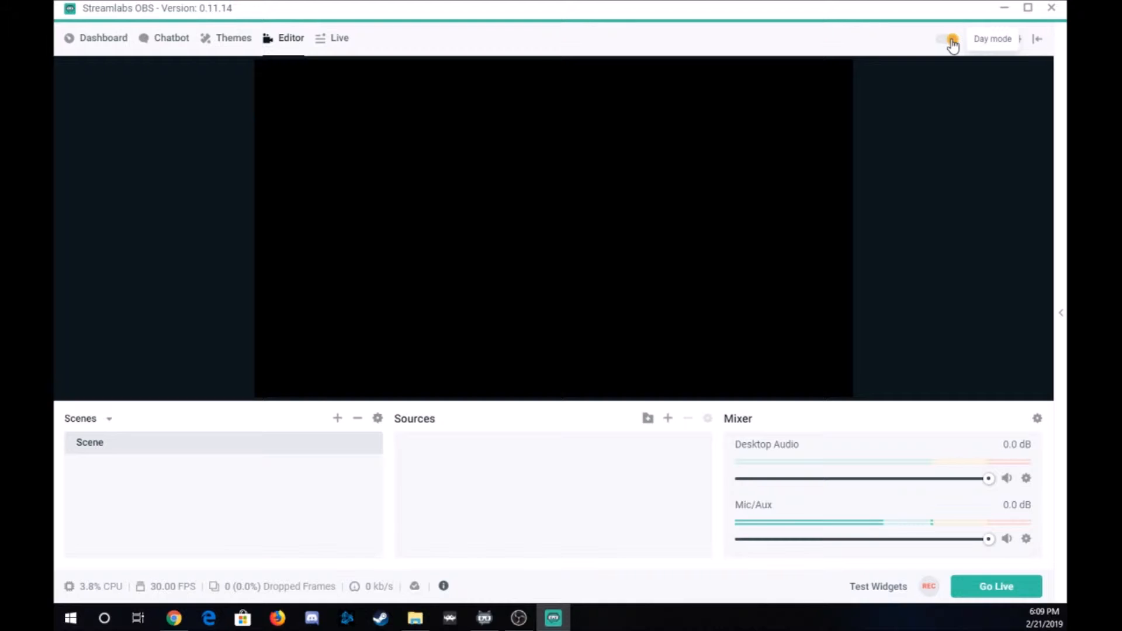
left_click(951, 40)
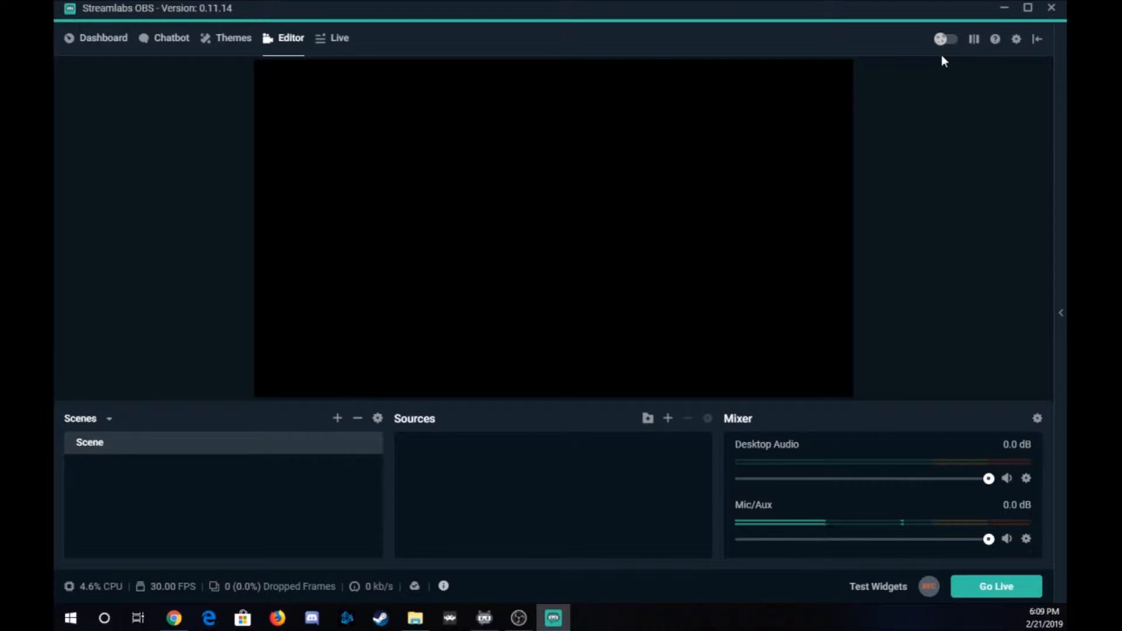
left_click(974, 40)
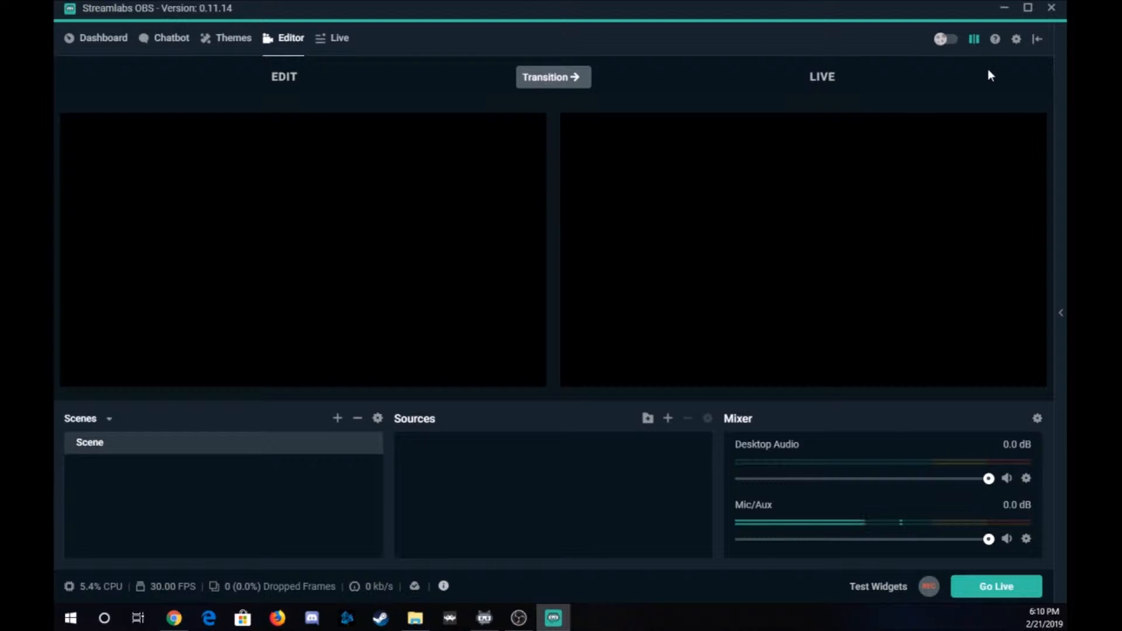
left_click(974, 40)
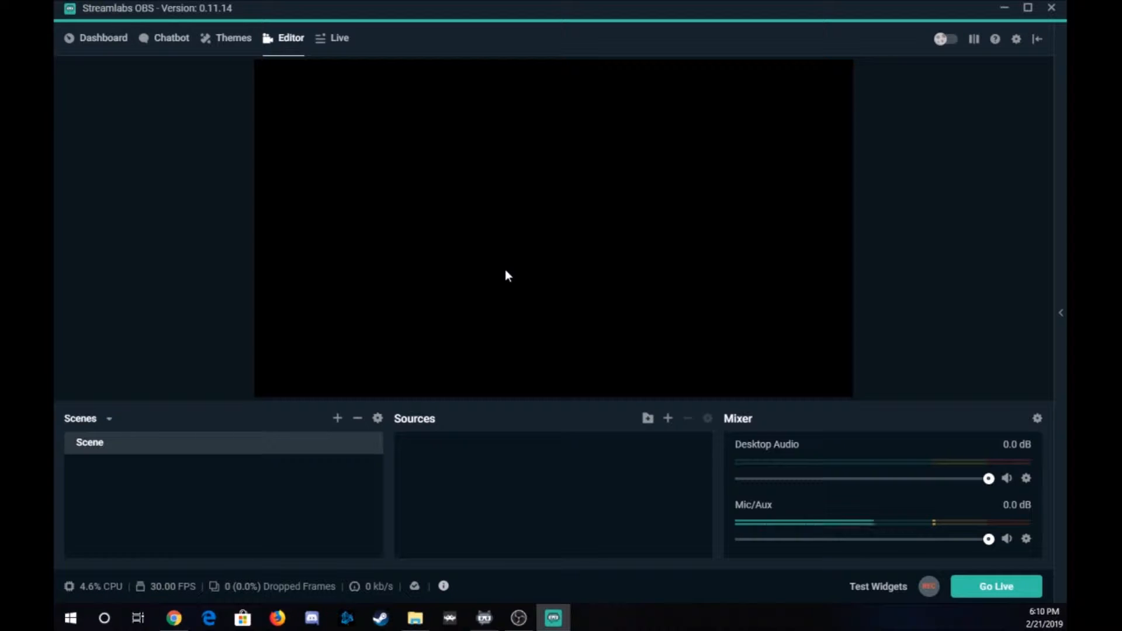
Review the General settings, including the language, output confirmations and source alignment snapping options.
left_click(1016, 42)
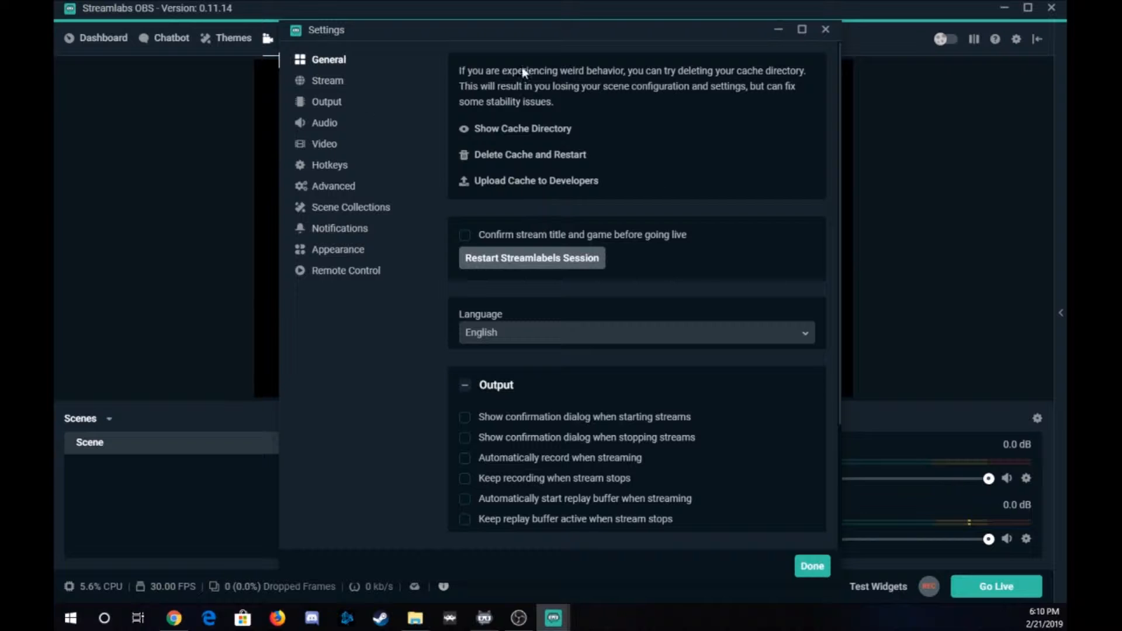
left_click(348, 81)
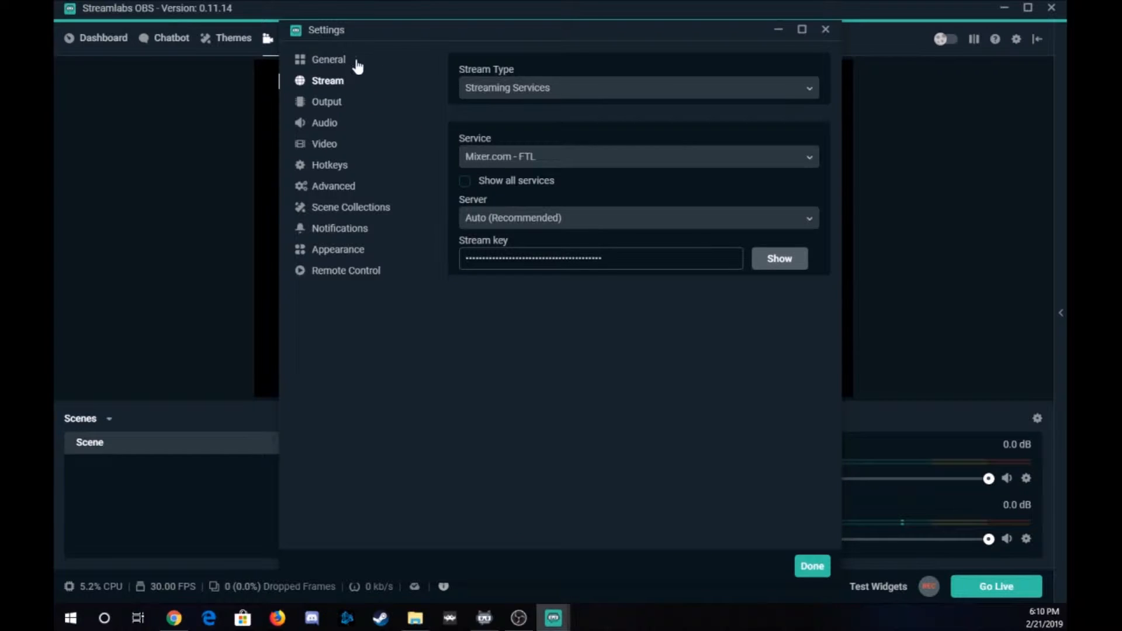
left_click(356, 62)
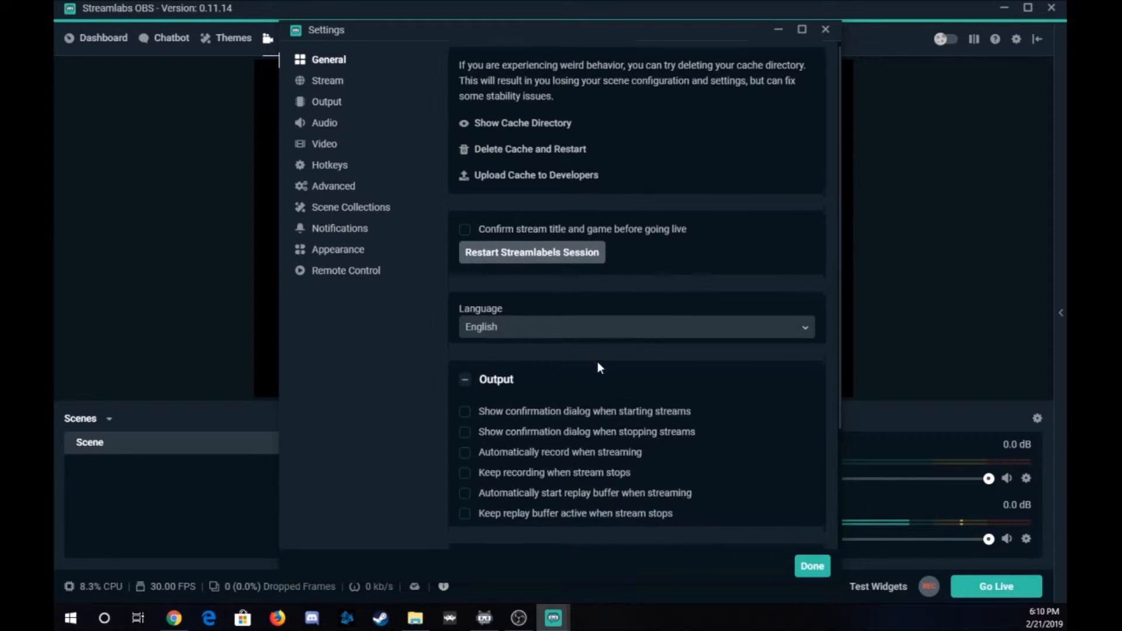
scroll(597, 363, "down", 3)
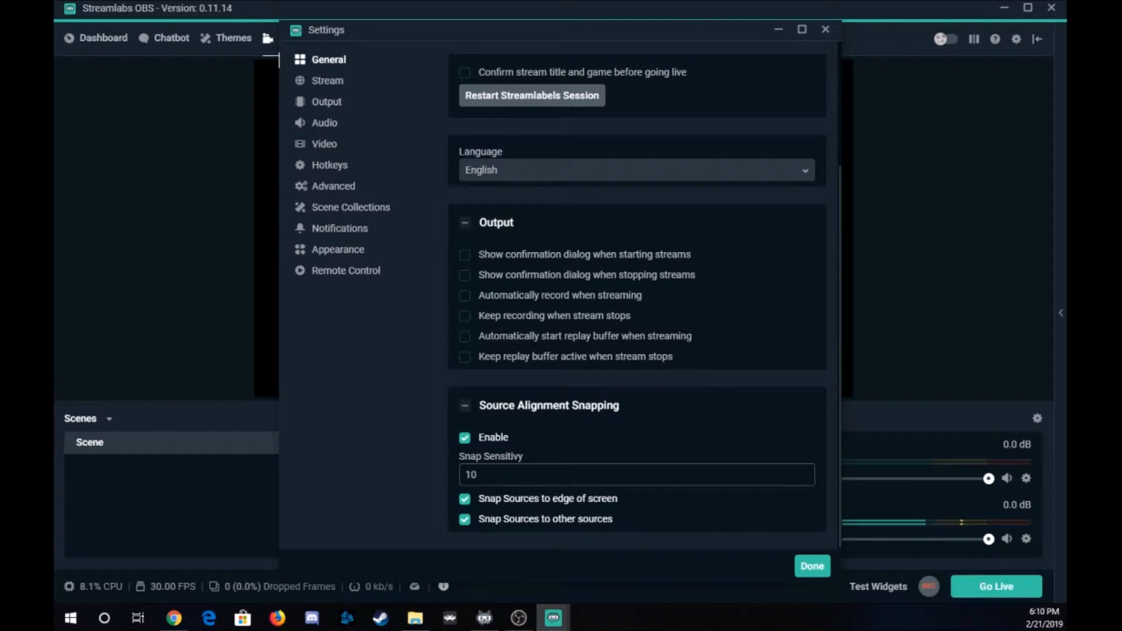
scroll(570, 507, "up", 3)
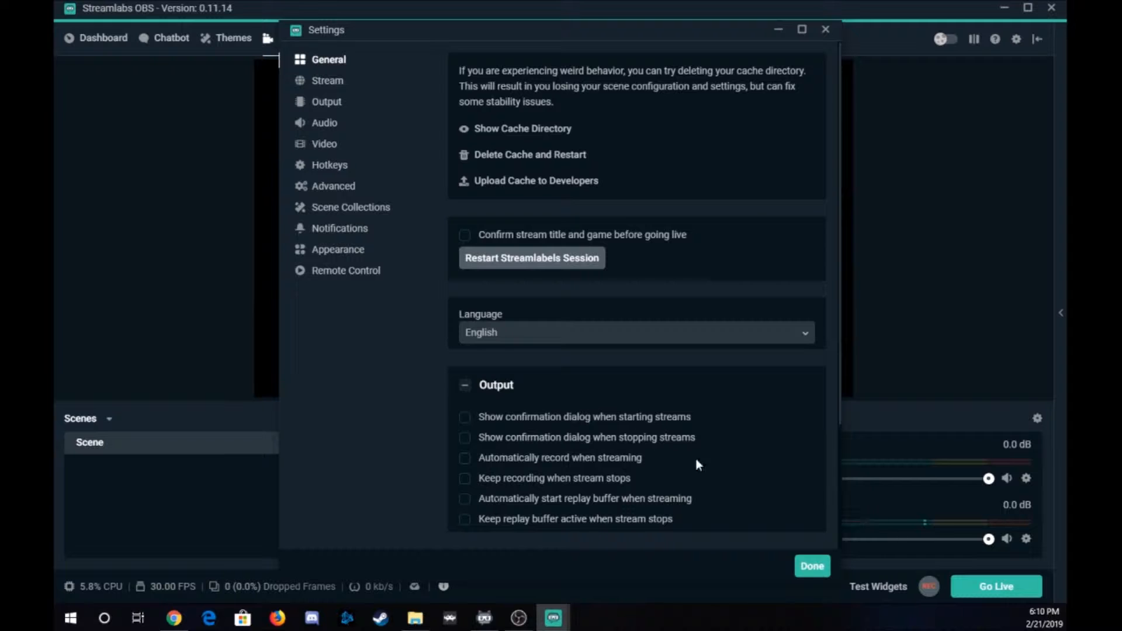
scroll(622, 431, "down", 2)
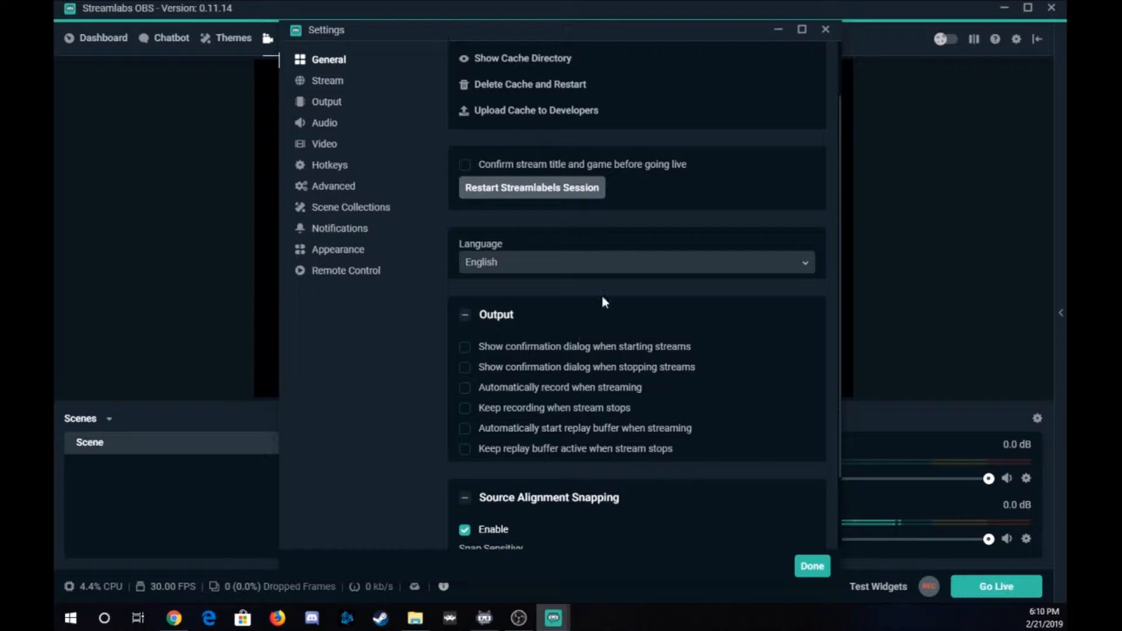
scroll(533, 230, "up", 2)
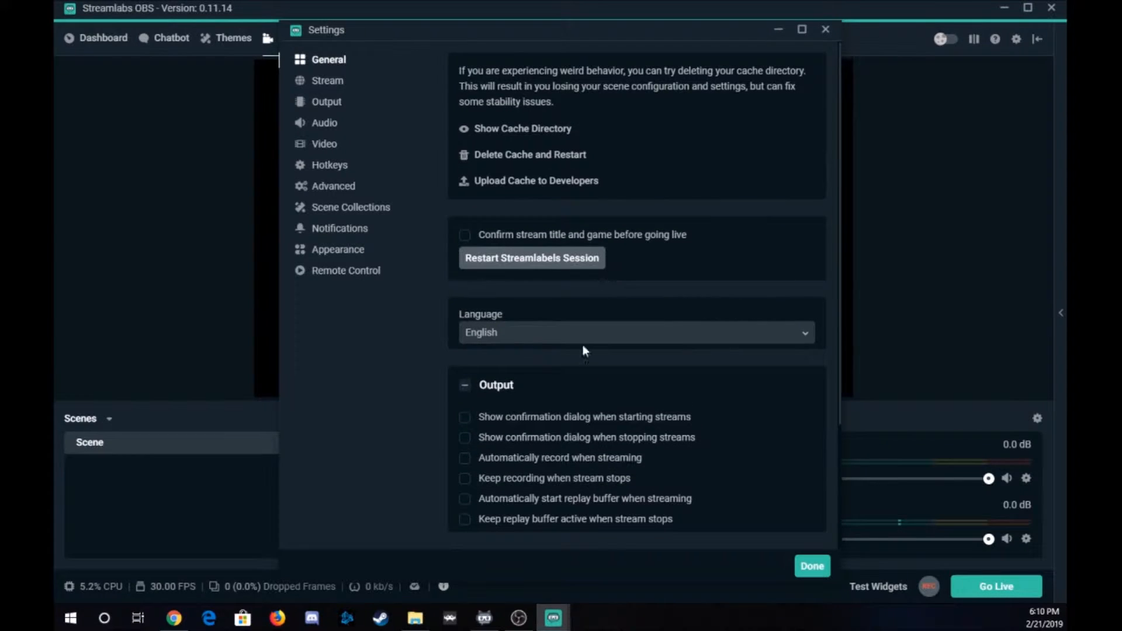
Set the streaming service to Mixer.com - FTL and the server to Auto (Recommended) in the stream settings.
left_click(333, 83)
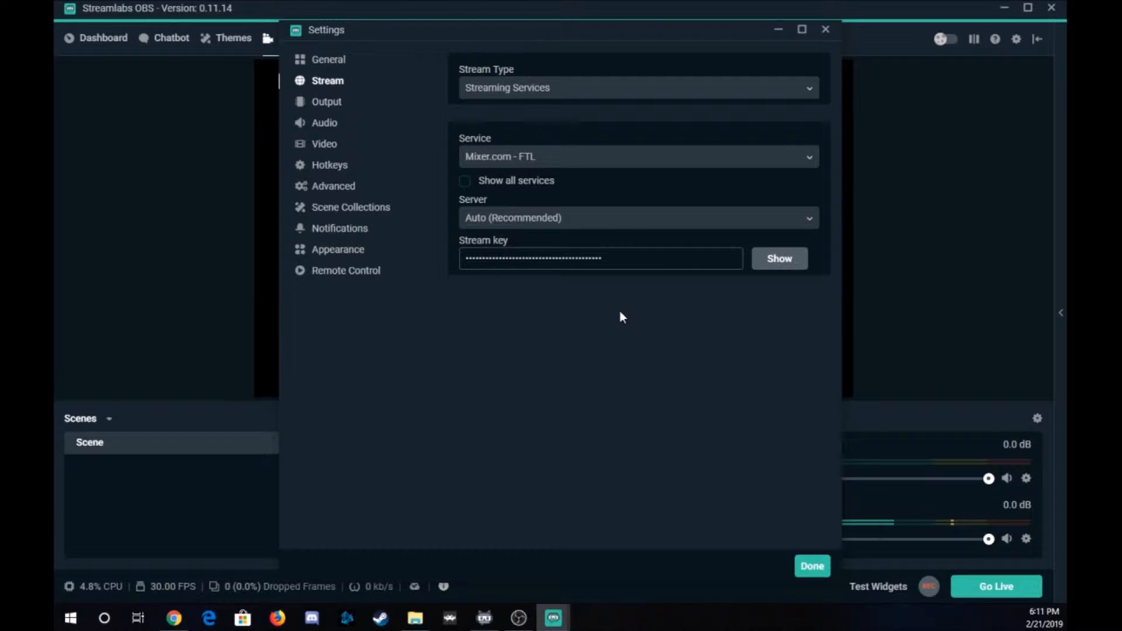
left_click(512, 159)
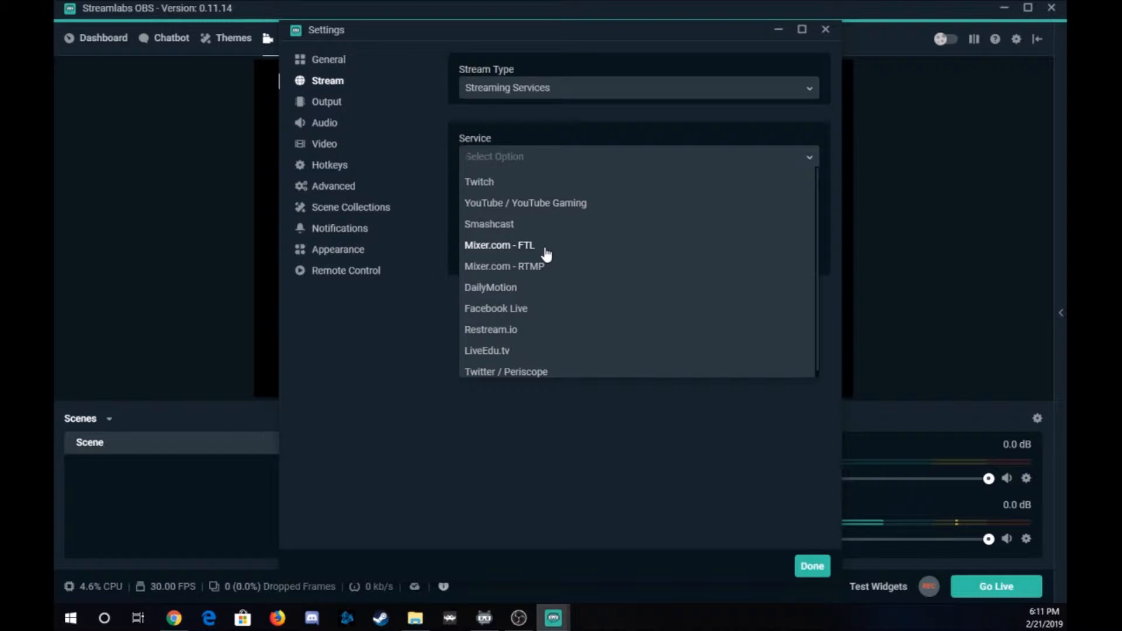
left_click(546, 254)
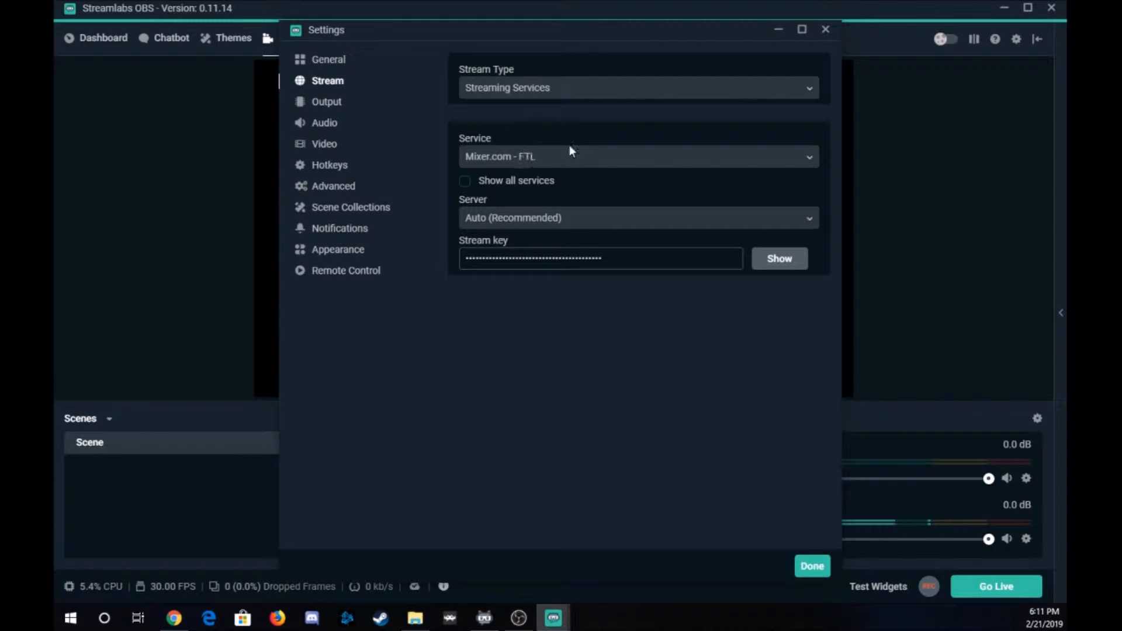
left_click(532, 217)
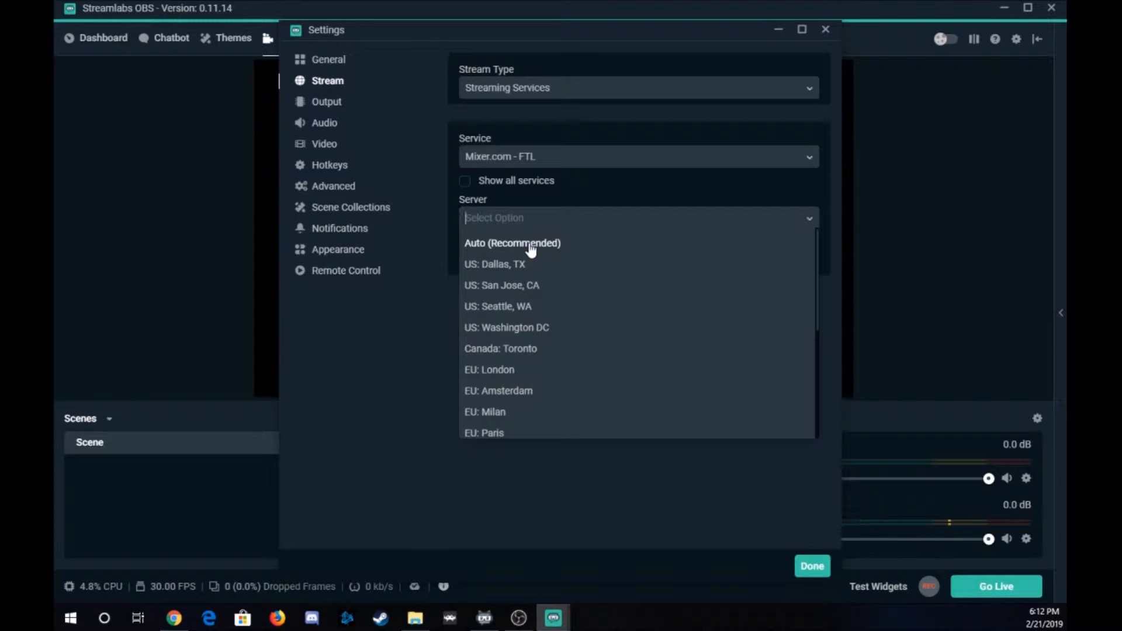
left_click(530, 245)
left_click(563, 218)
left_click(528, 245)
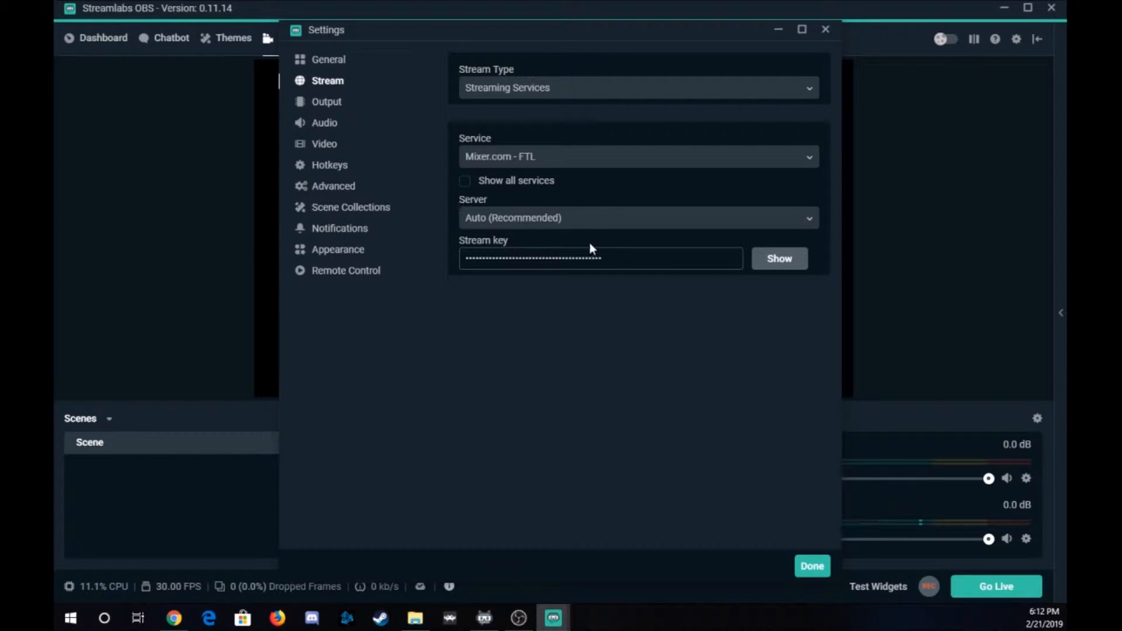
Set the streaming encoder to NVENC and the rate control to CBR in the output settings.
left_click(329, 103)
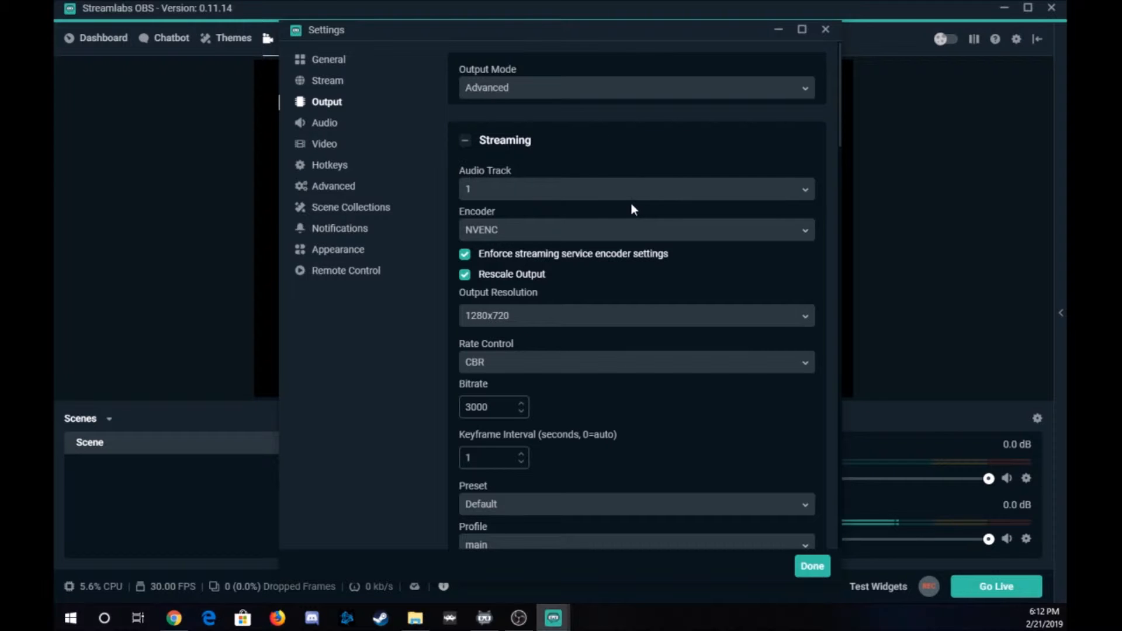
left_click(512, 227)
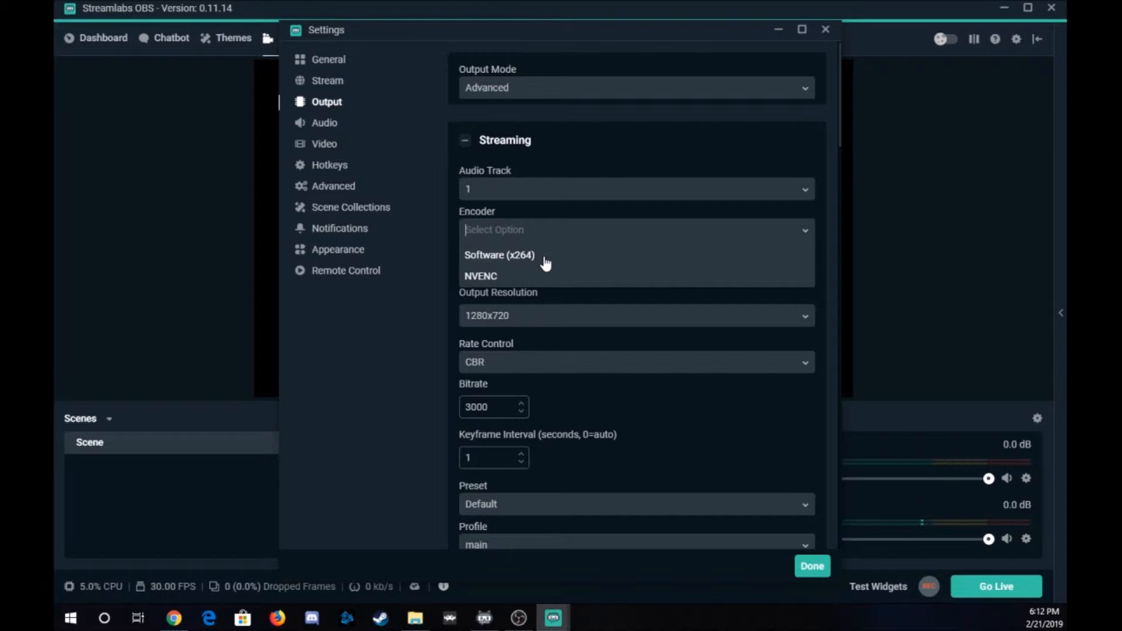
left_click(510, 277)
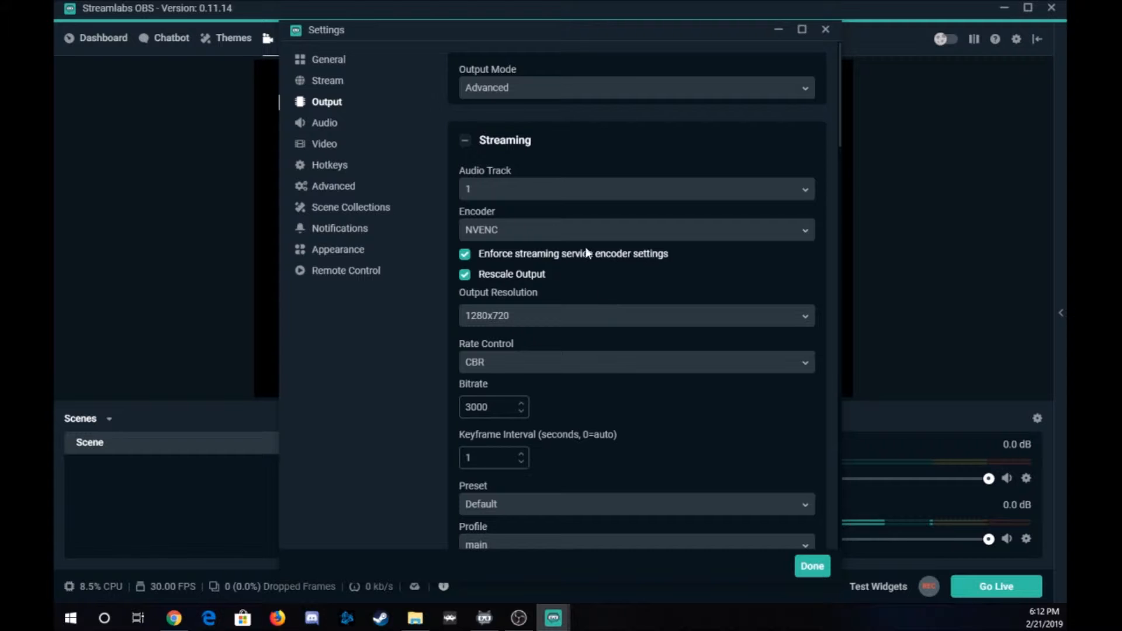
left_click(560, 232)
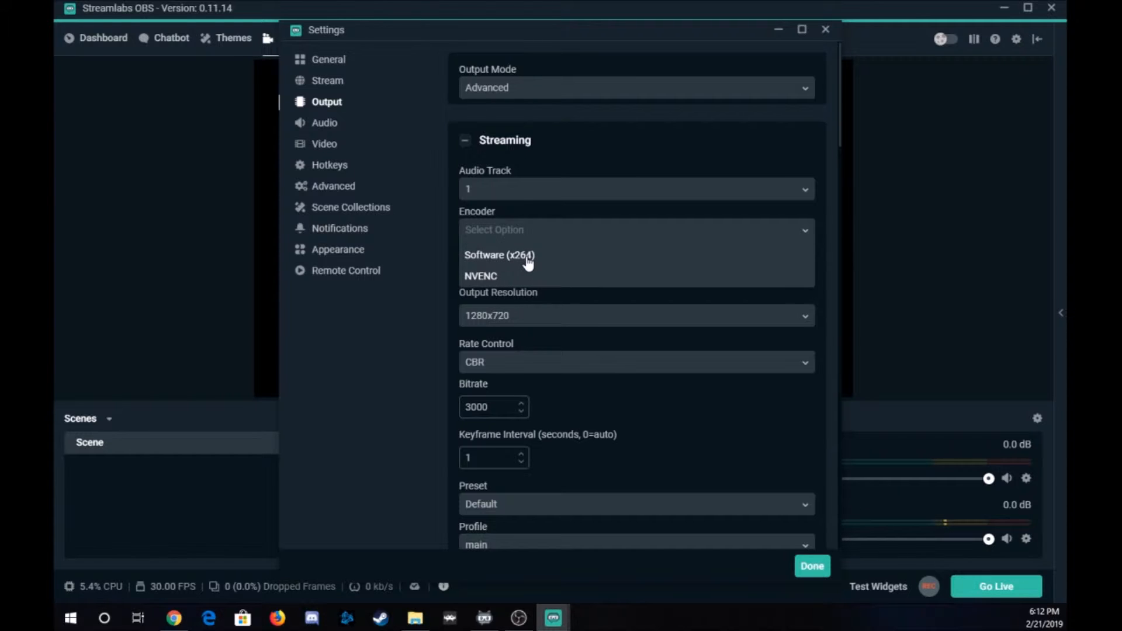
left_click(498, 276)
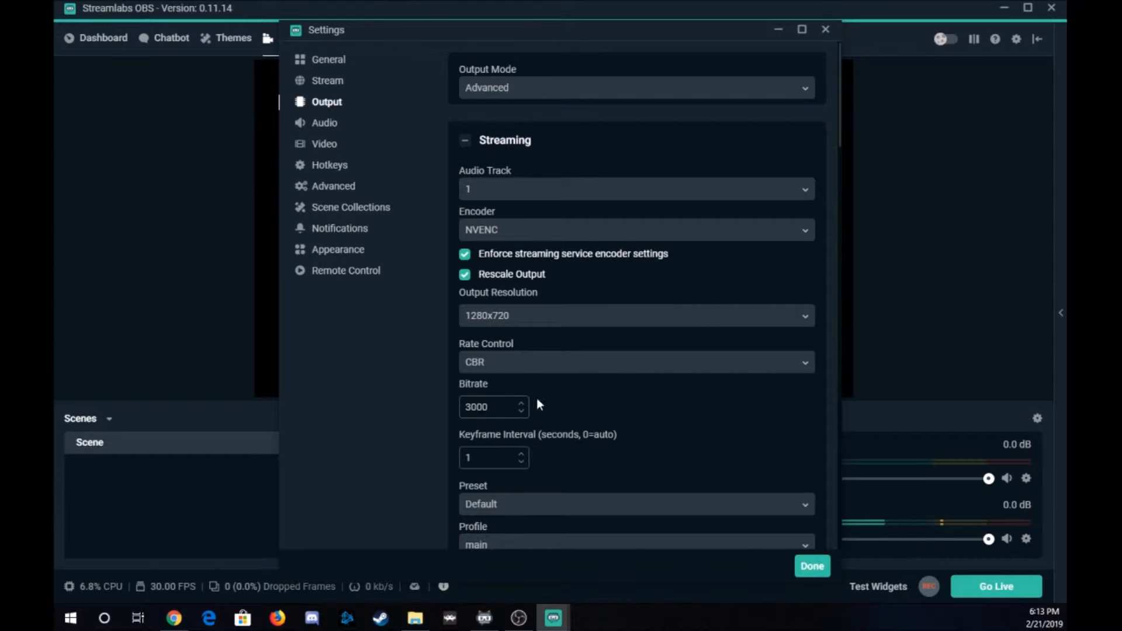
left_click(523, 368)
left_click(484, 390)
Look through the recording output settings, switching the recording's Rescale Output option off and back on.
scroll(580, 408, "down", 10)
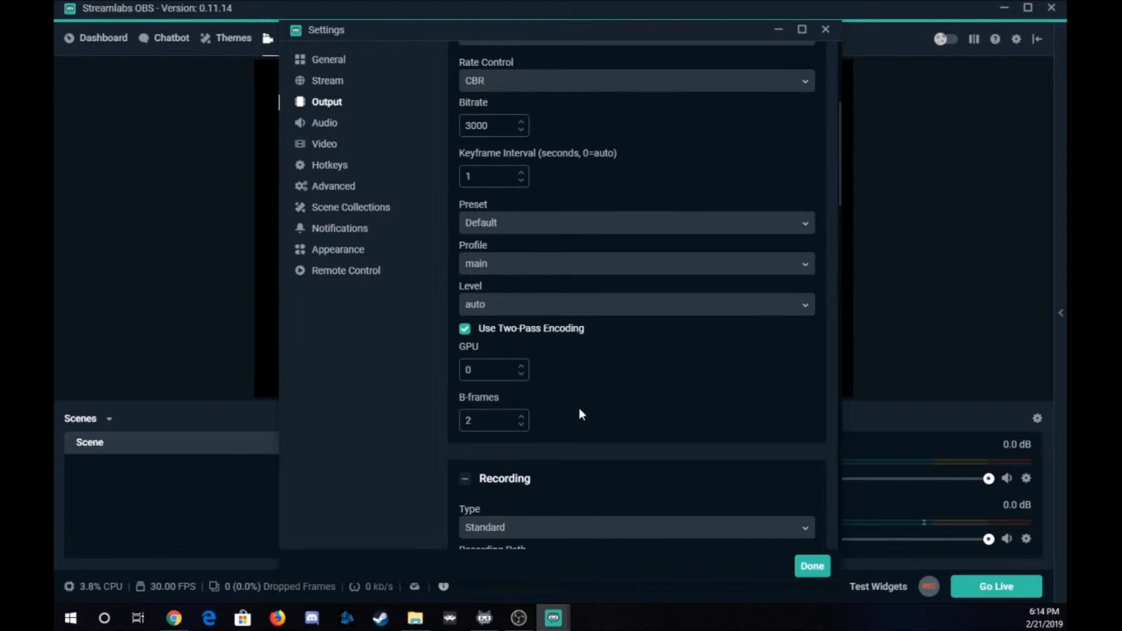
scroll(618, 379, "down", 2)
scroll(605, 327, "up", 3)
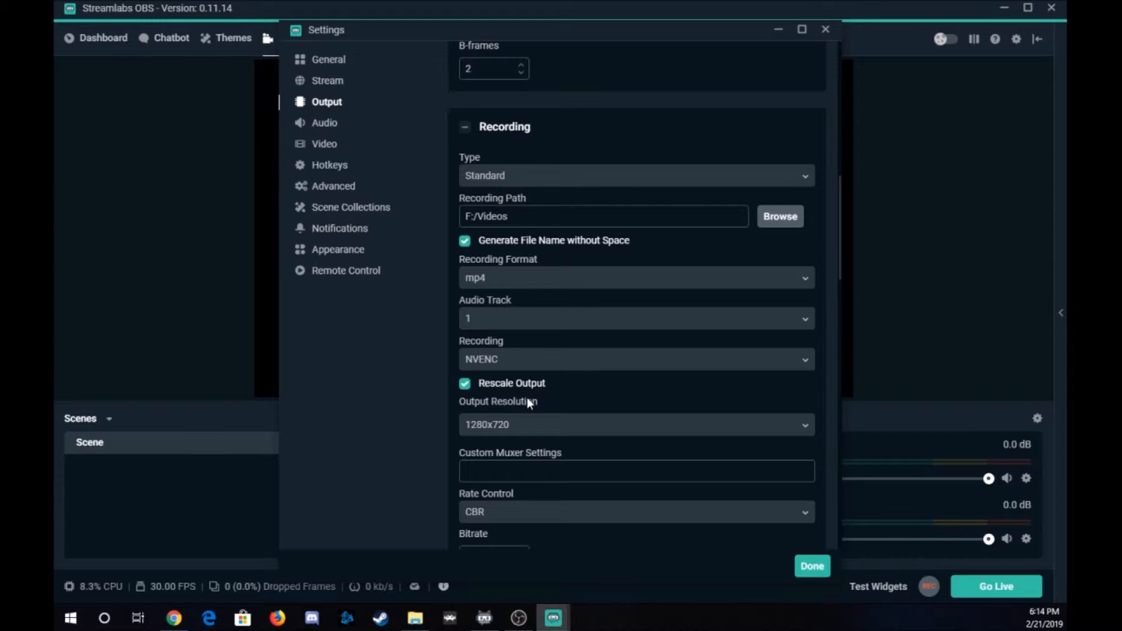
left_click(465, 383)
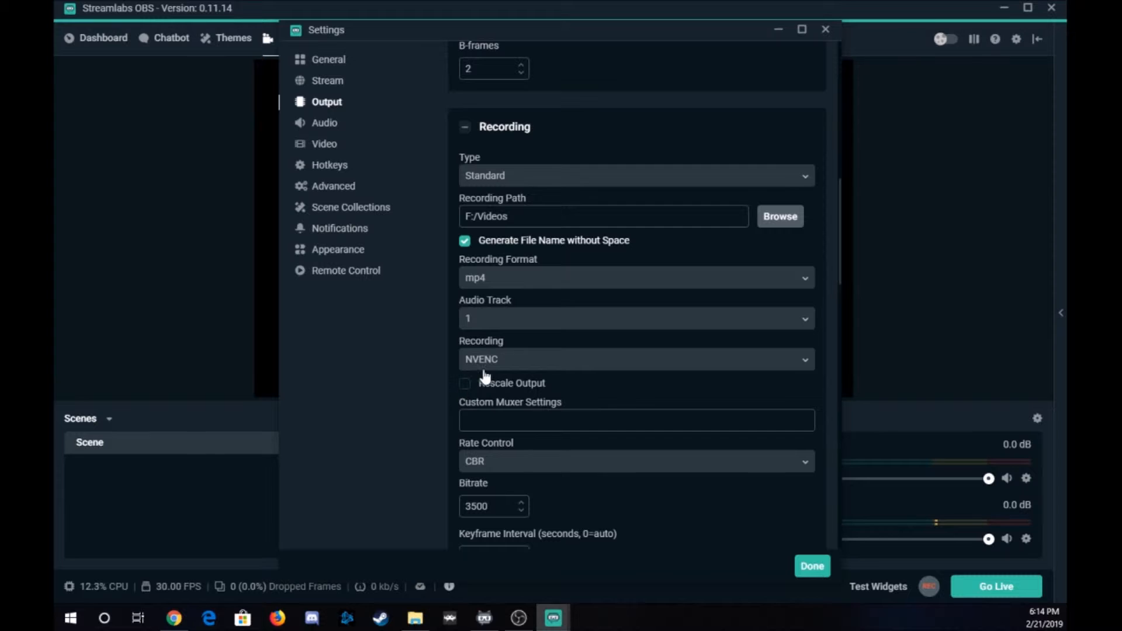
left_click(467, 384)
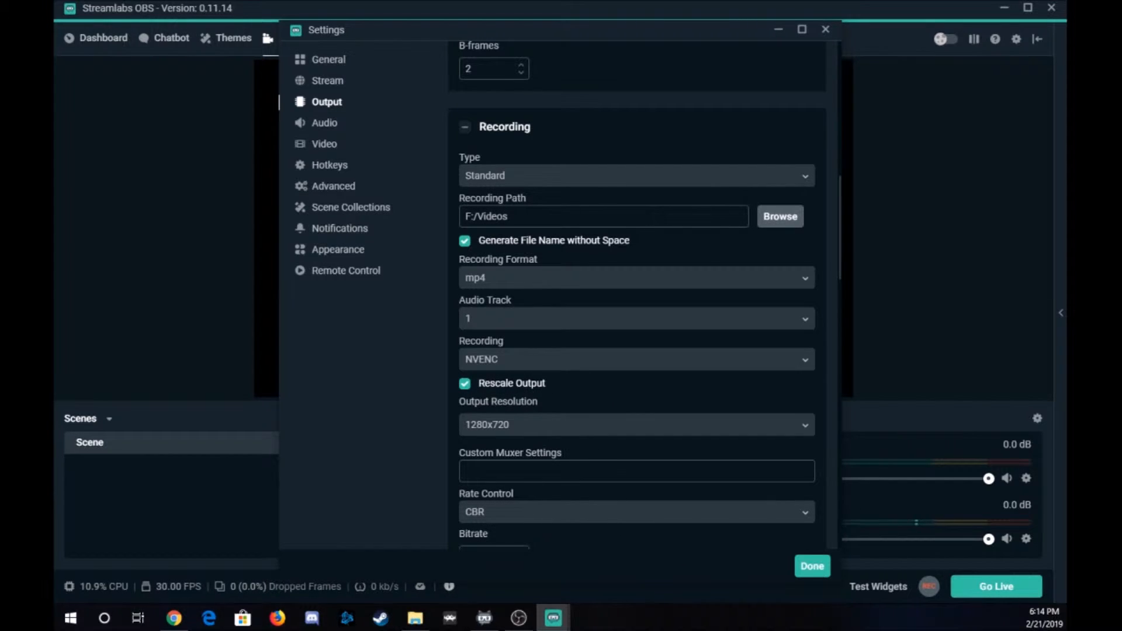
View the audio device settings and set the video downscale filter to Bicubic (Sharpened scaling, 16 samples).
left_click(333, 125)
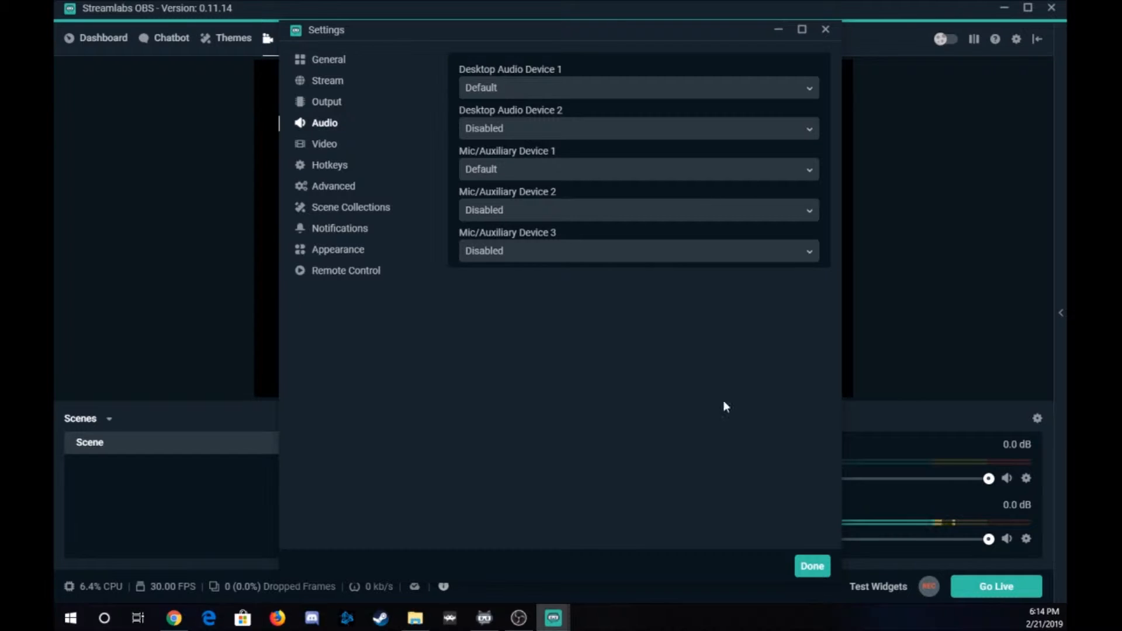
left_click(325, 144)
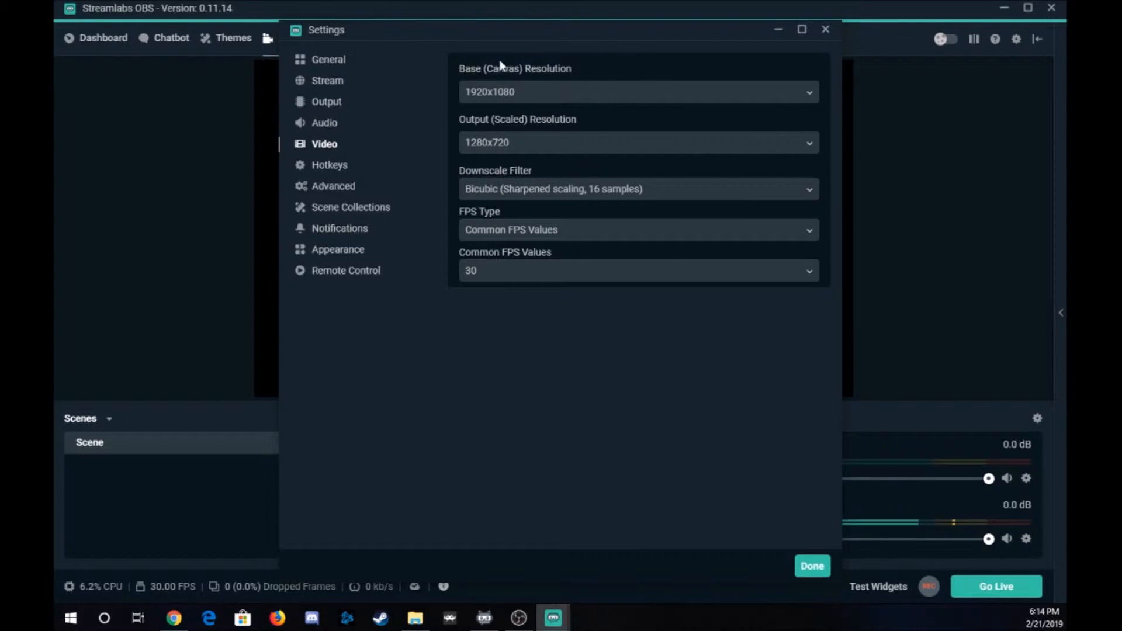
left_click_drag(481, 23, 1121, 177)
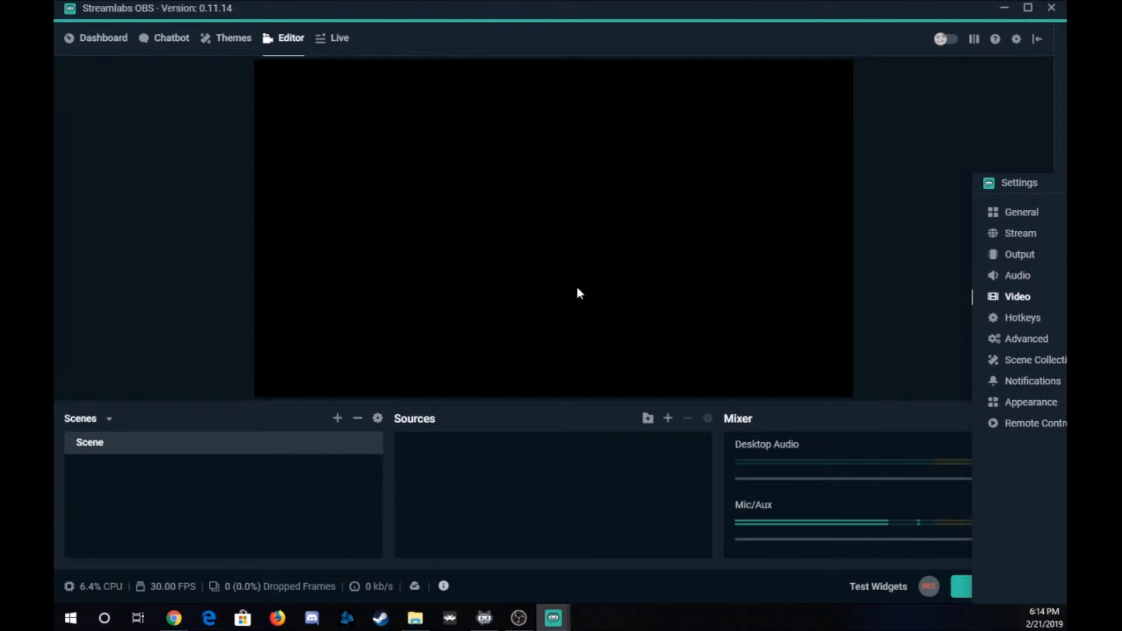
left_click_drag(1046, 182, 580, 60)
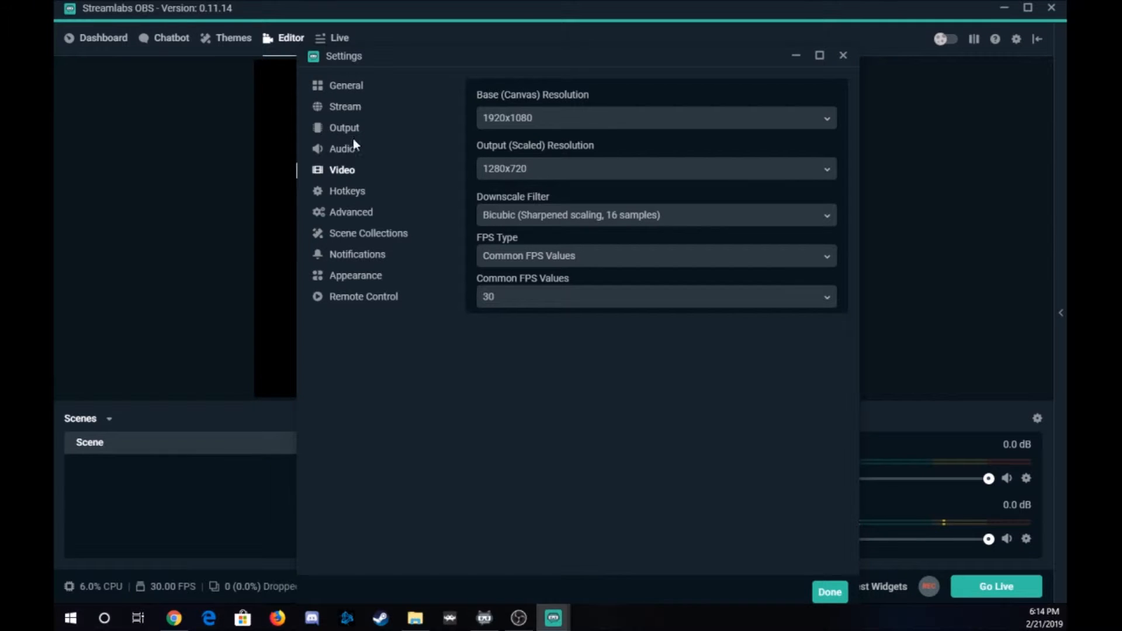
left_click(550, 221)
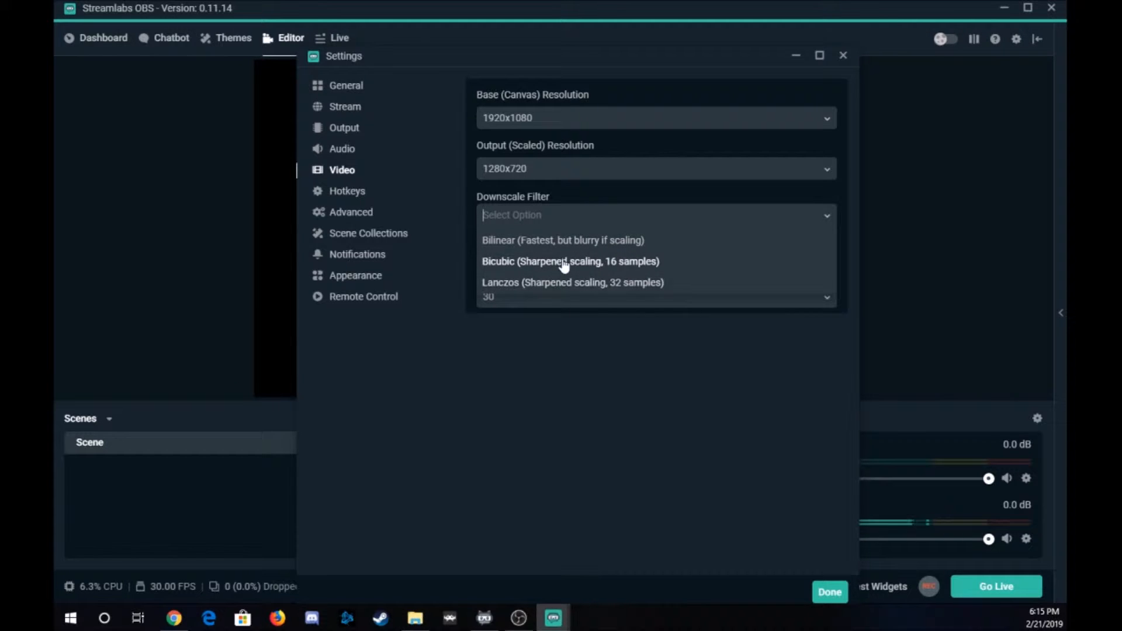
left_click(545, 221)
left_click(544, 225)
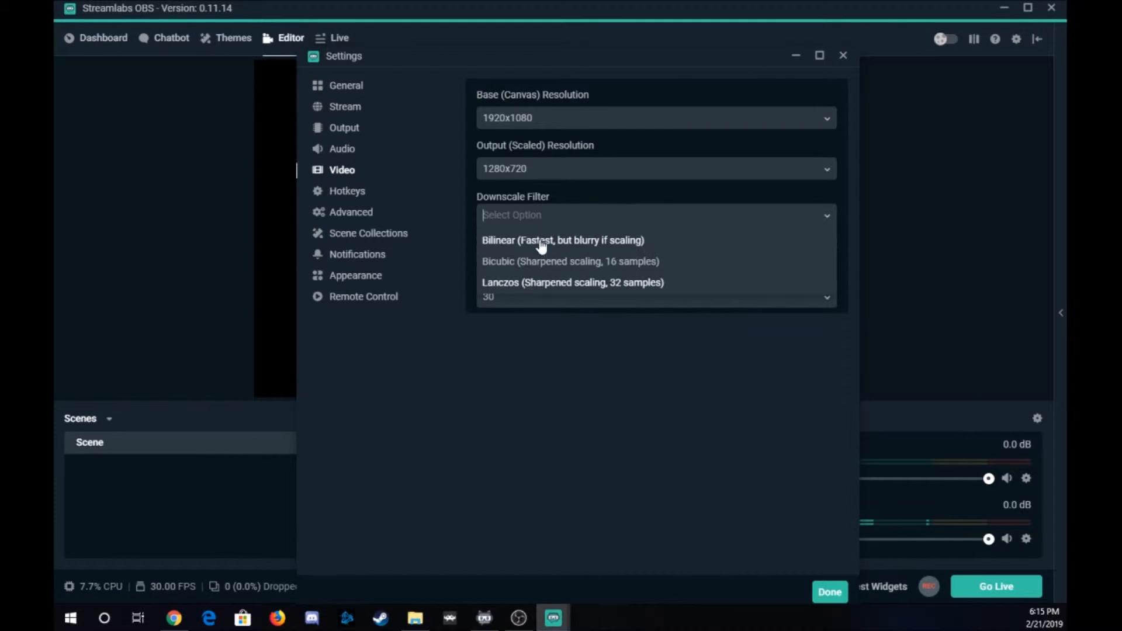
left_click(548, 262)
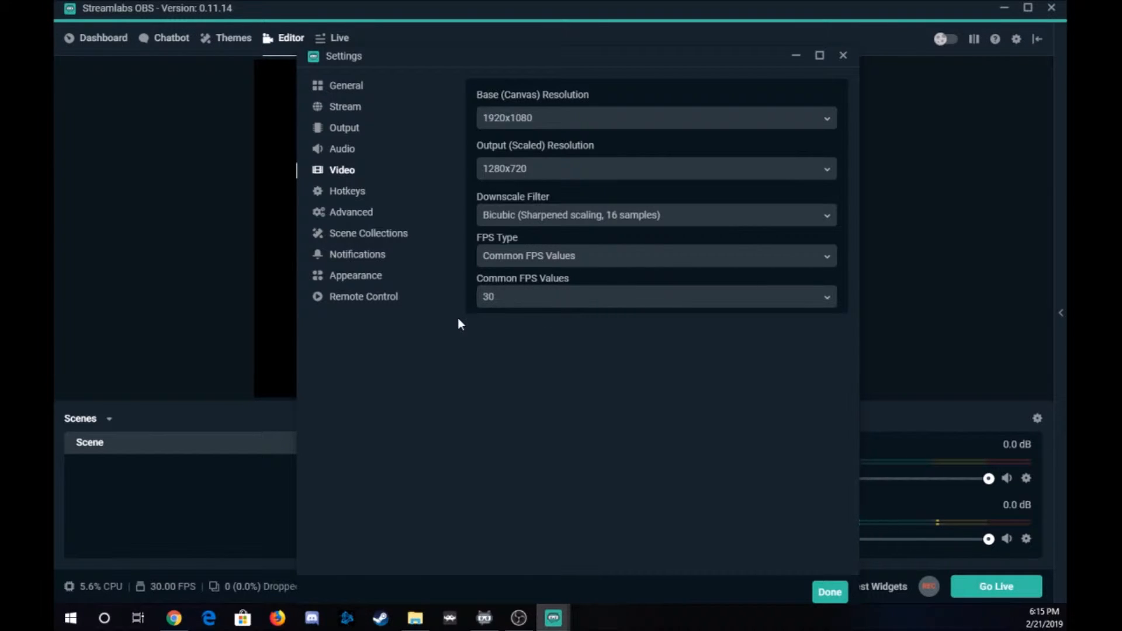
Try out the backquote key as hotkey for Start Streaming and Stop Streaming, and clear both assignments.
left_click(353, 193)
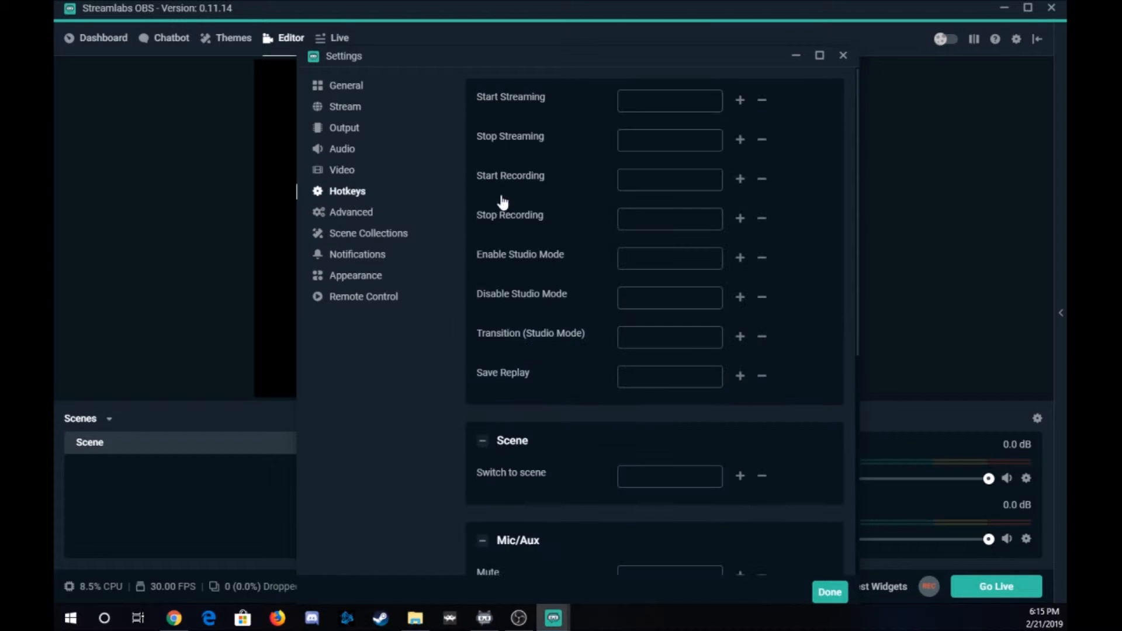
scroll(529, 232, "down", 6)
scroll(504, 390, "up", 6)
left_click(665, 102)
key("grave")
left_click(655, 131)
key("grave")
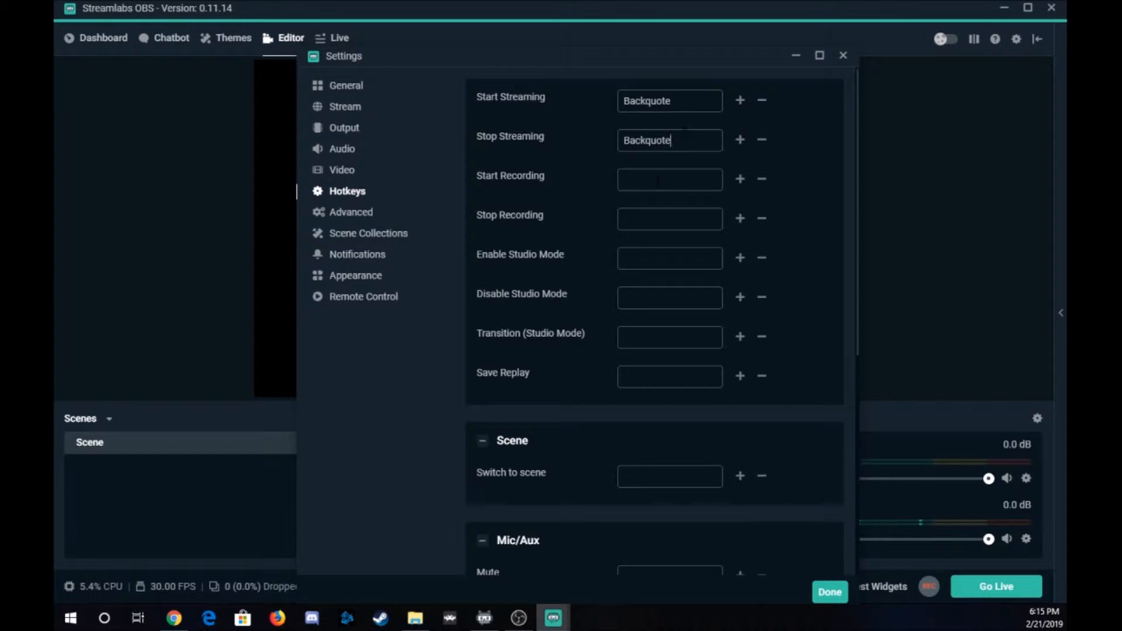
key("BackSpace")
left_click(763, 141)
left_click(763, 101)
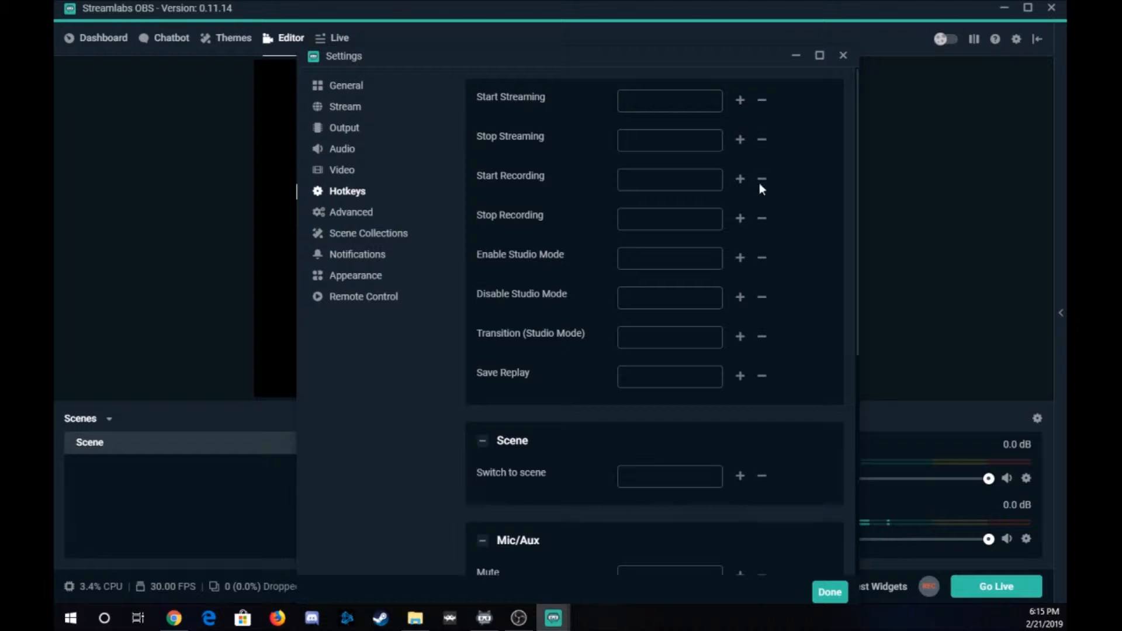
Review the Mic/Aux and Desktop Audio hotkeys and the Advanced settings, including replay buffer, stream delay and automatic reconnection.
scroll(595, 365, "down", 5)
scroll(595, 367, "down", 2)
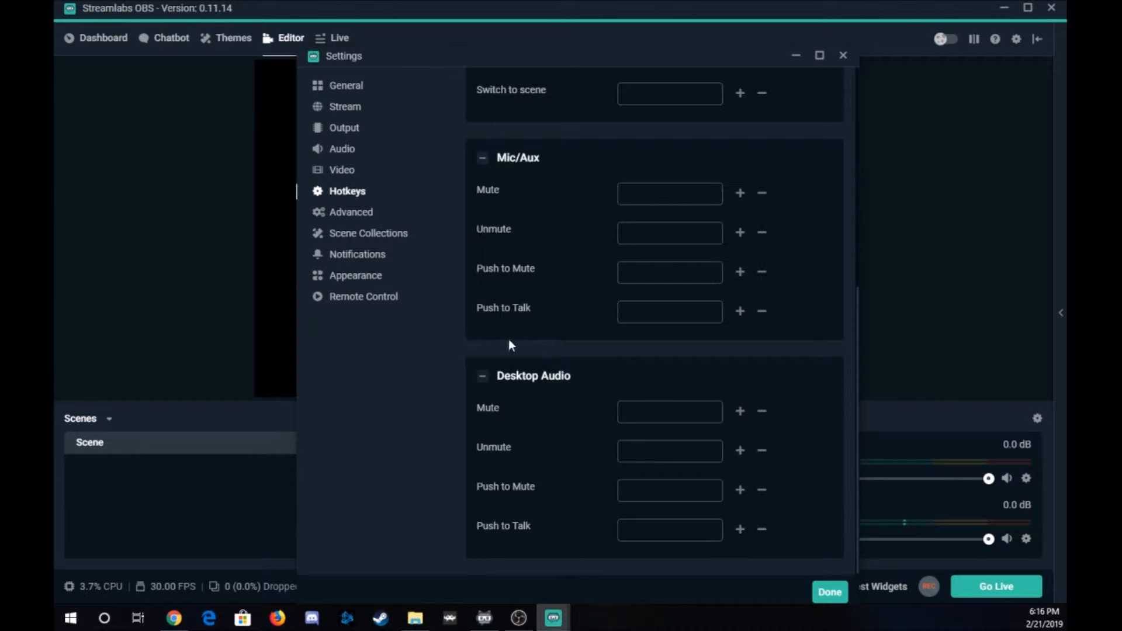
left_click(349, 214)
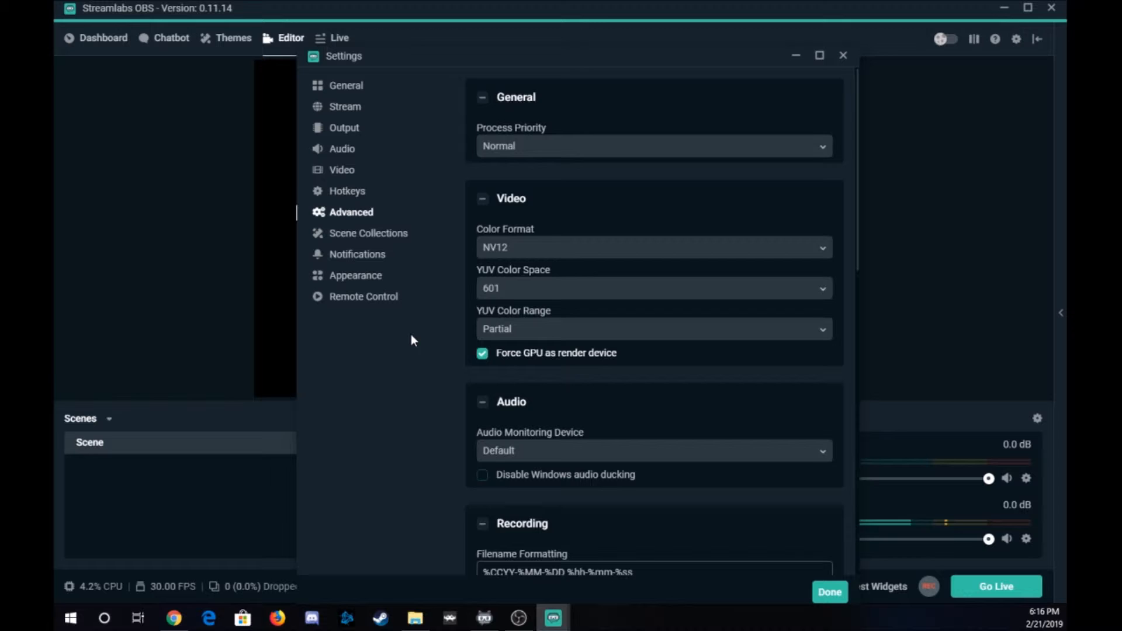
scroll(645, 351, "down", 1)
scroll(645, 351, "down", 4)
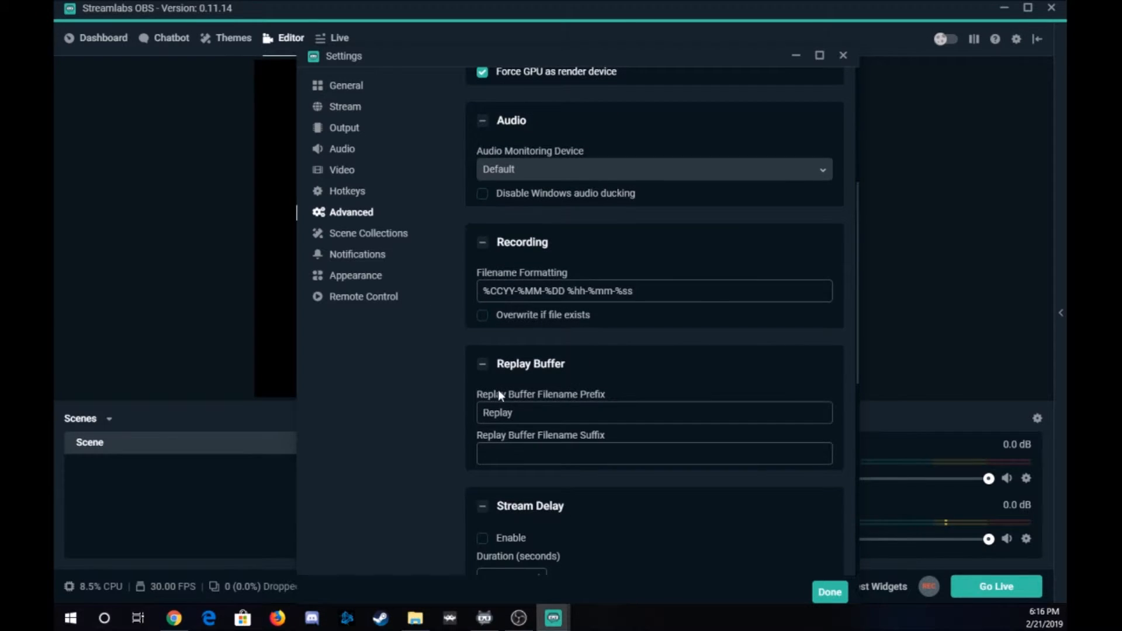
scroll(498, 390, "down", 1)
scroll(498, 391, "down", 7)
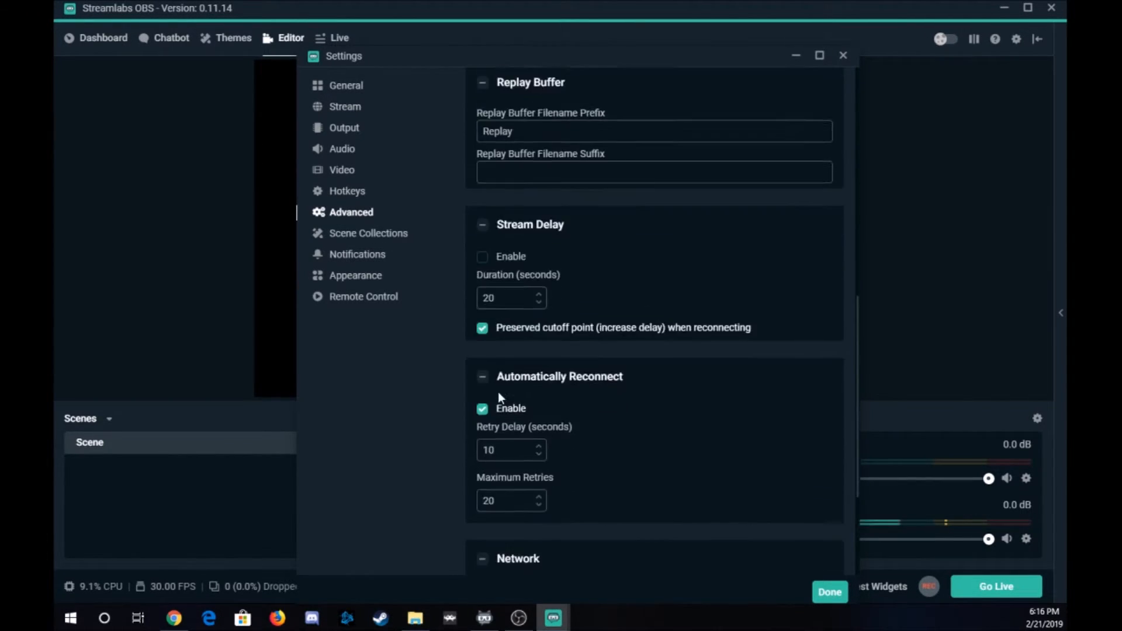
View the Scene Collections, Notifications, Appearance, Remote Control and General settings, and close the settings window.
left_click(360, 234)
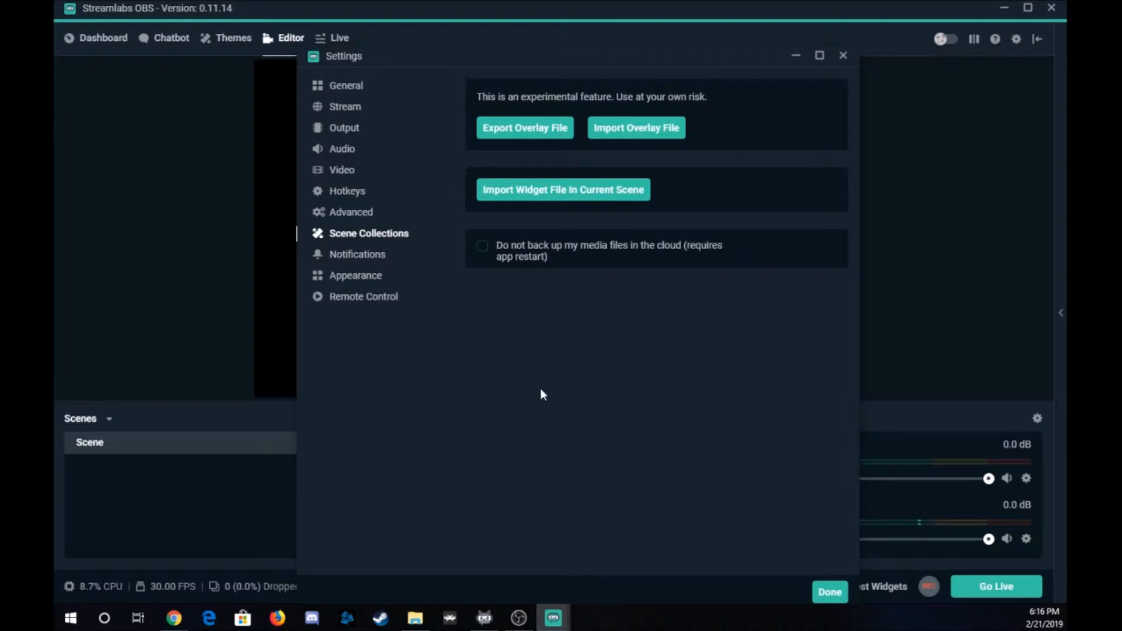
left_click(371, 258)
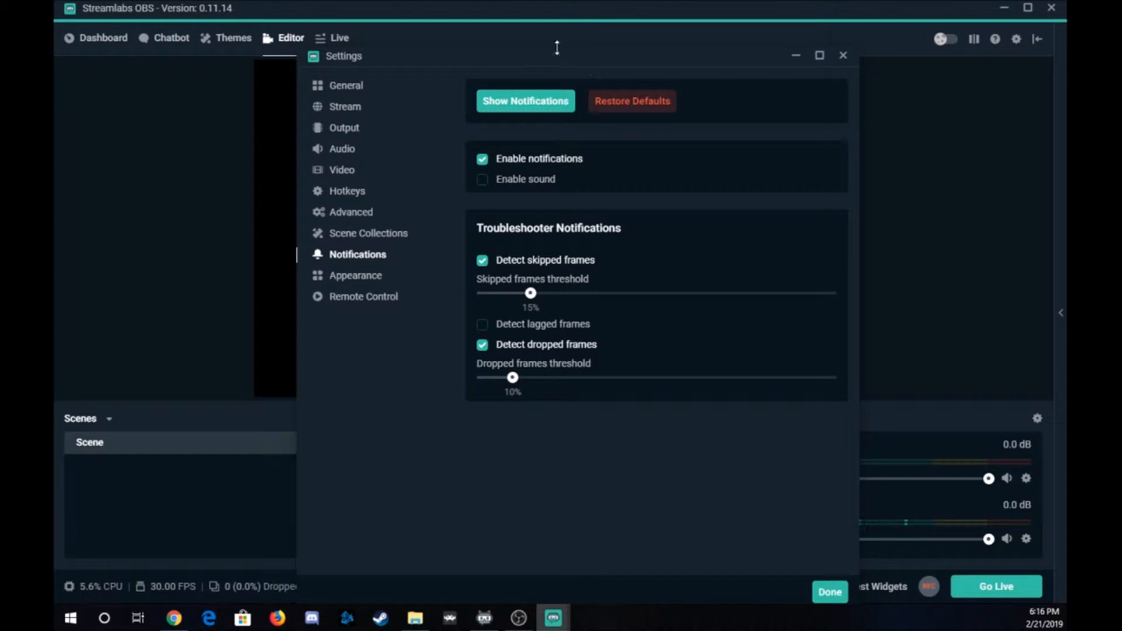
left_click(350, 275)
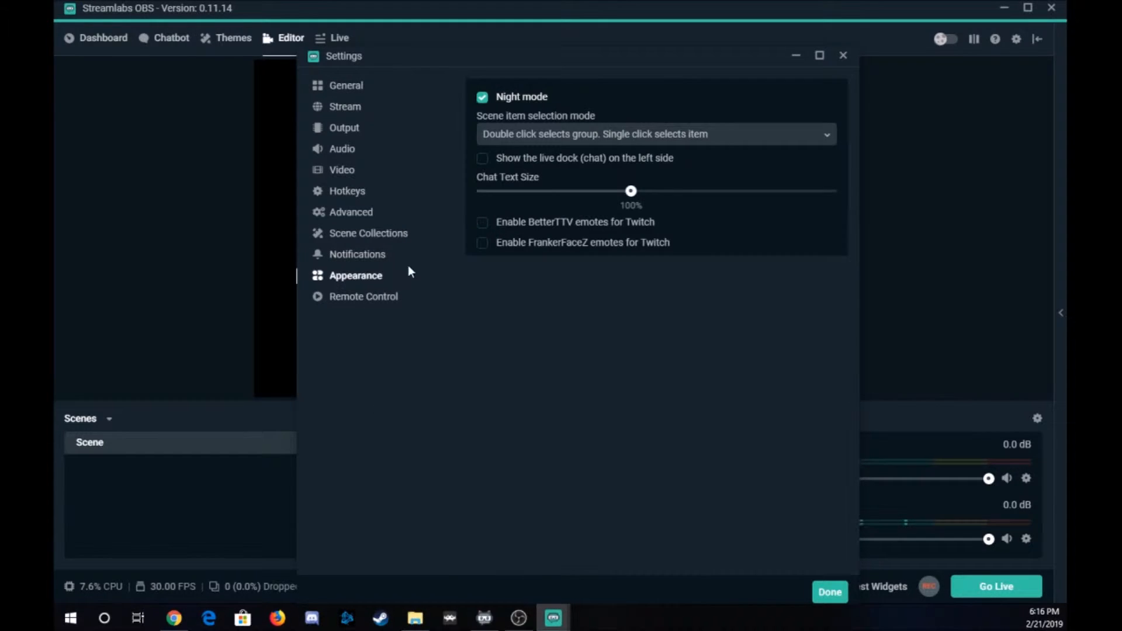
left_click(364, 295)
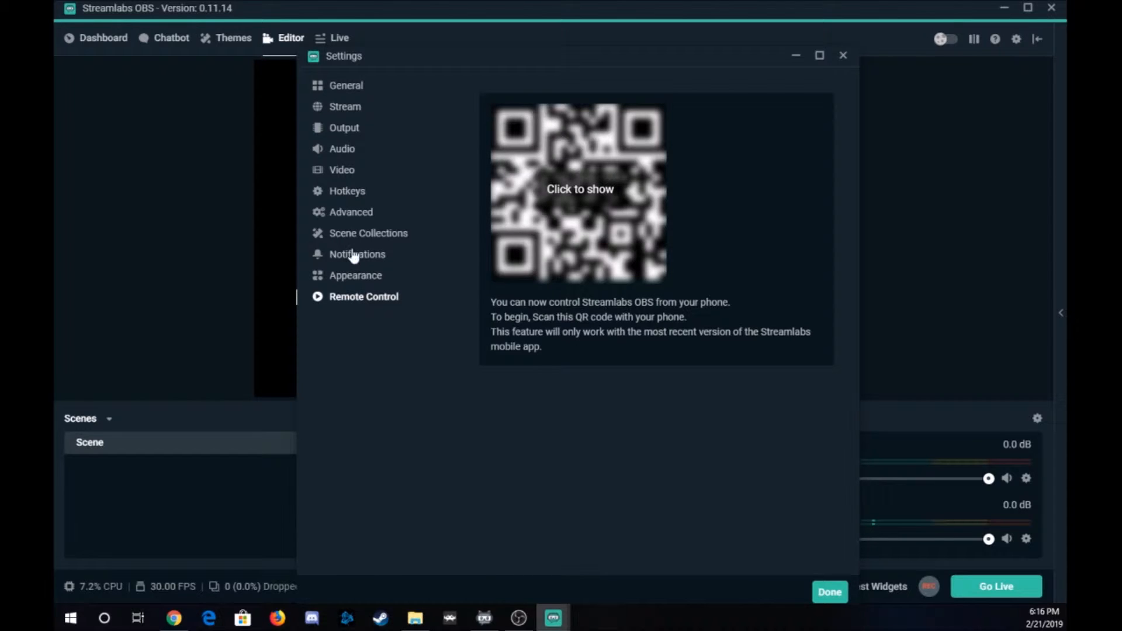
left_click(359, 84)
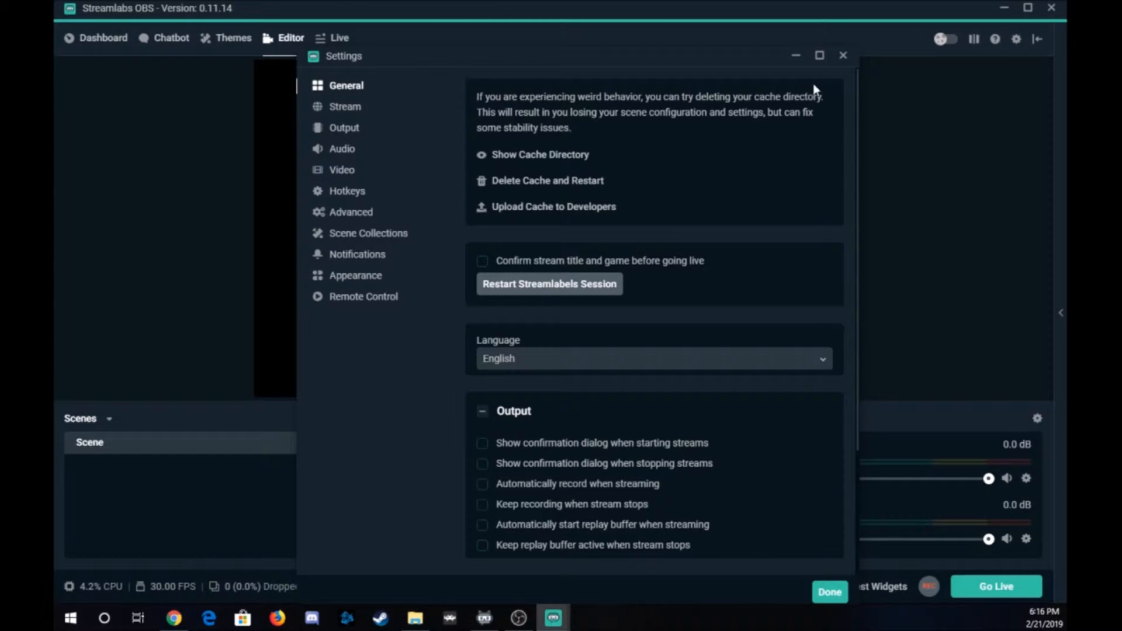
left_click(843, 55)
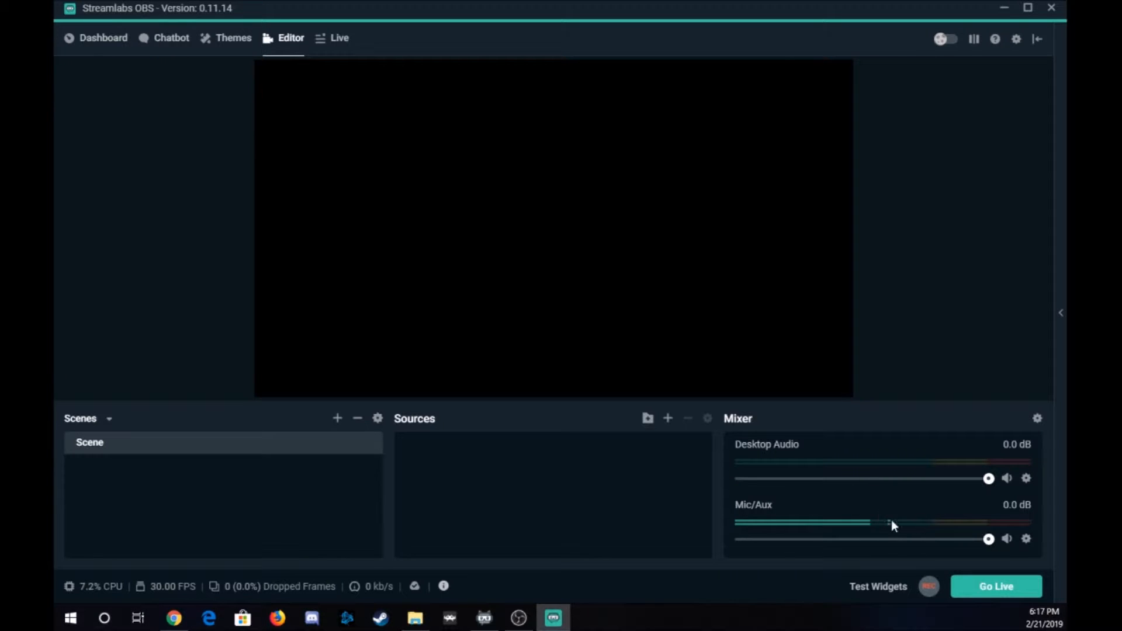
Try out the Desktop Audio volume control in the mixer and return it to 0.0 dB.
mouse_move(988, 490)
left_mouse_down()
mouse_move(869, 491)
mouse_move(991, 481)
left_mouse_up()
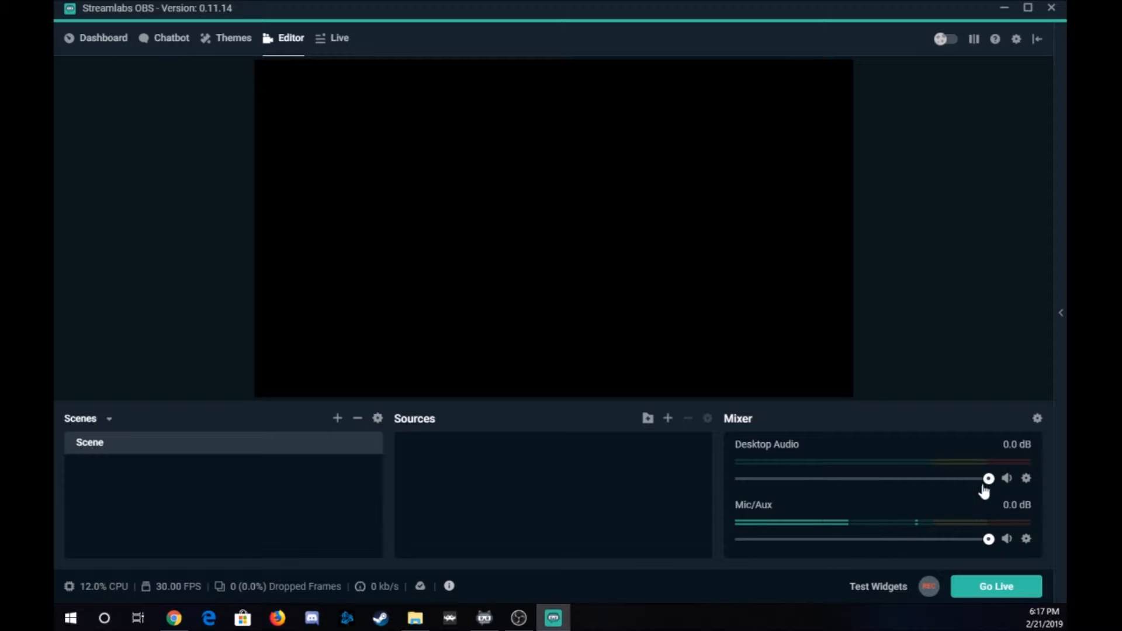
left_click_drag(918, 485, 1040, 477)
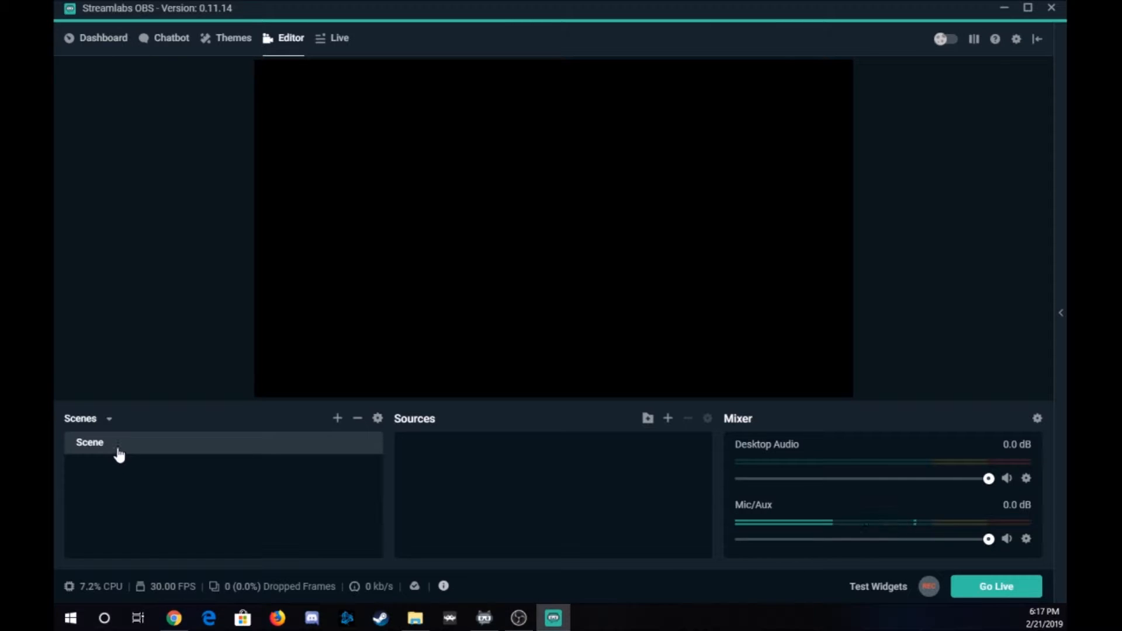
Add a scene named "Starting to Stream" and move it to the top of the scene list.
left_click(337, 419)
type("Starting To St")
key("BackSpace")
key("BackSpace")
key("BackSpace")
key("BackSpace")
key("BackSpace")
type("to St")
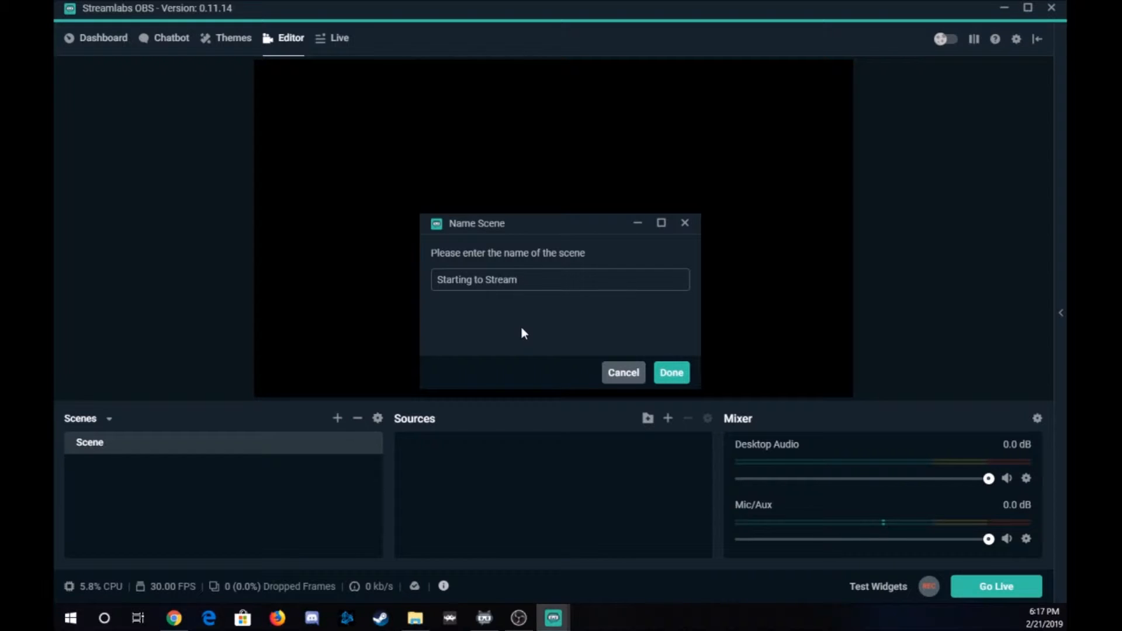
left_click(657, 373)
left_click_drag(171, 474, 175, 446)
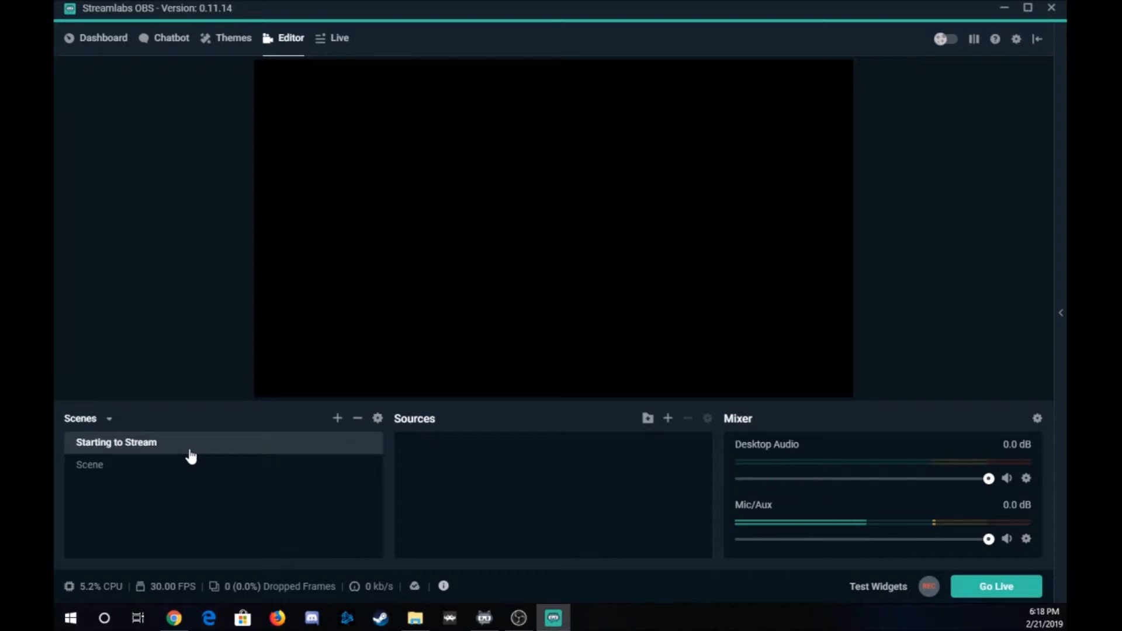
Add an image source named "Starting" to the "Starting to Stream" scene, using the file starting.png.
left_click(669, 419)
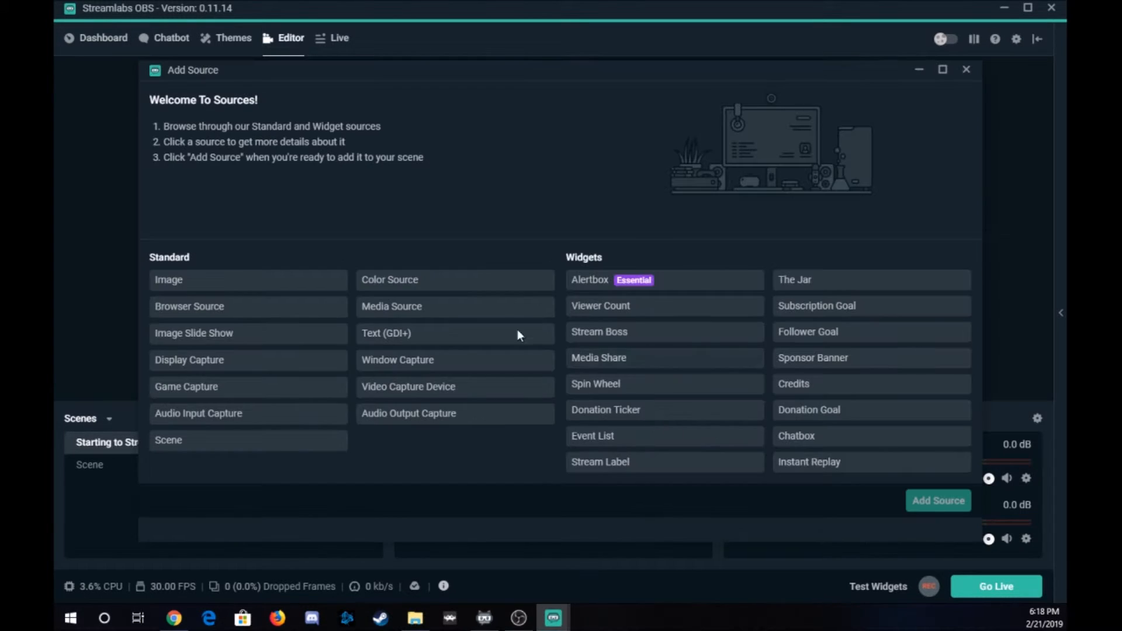
left_click(234, 282)
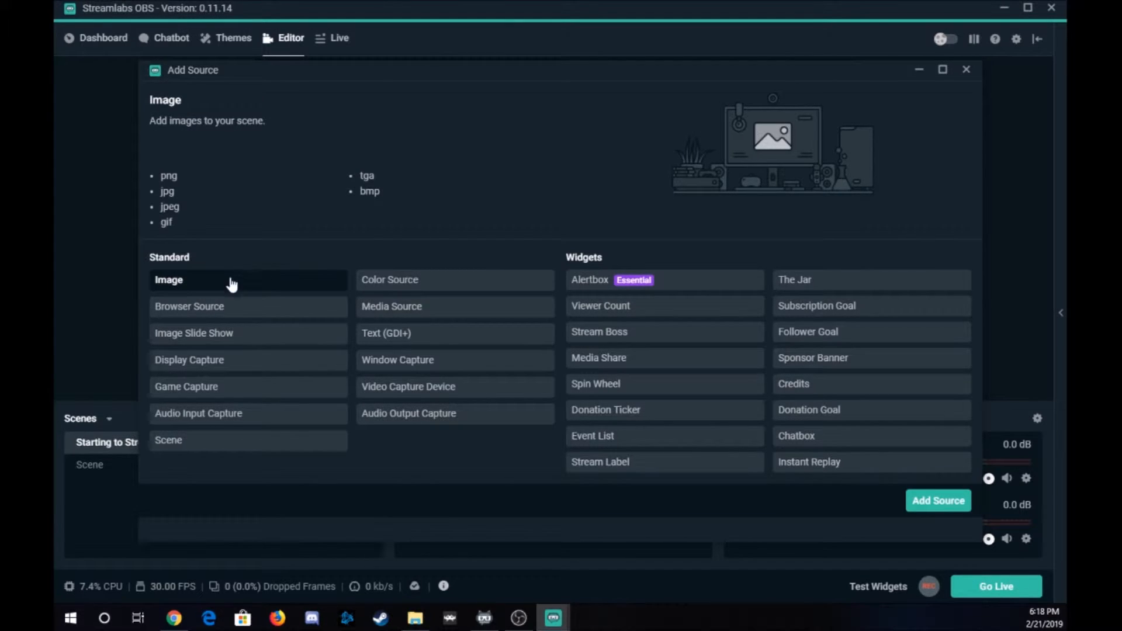
left_click(938, 501)
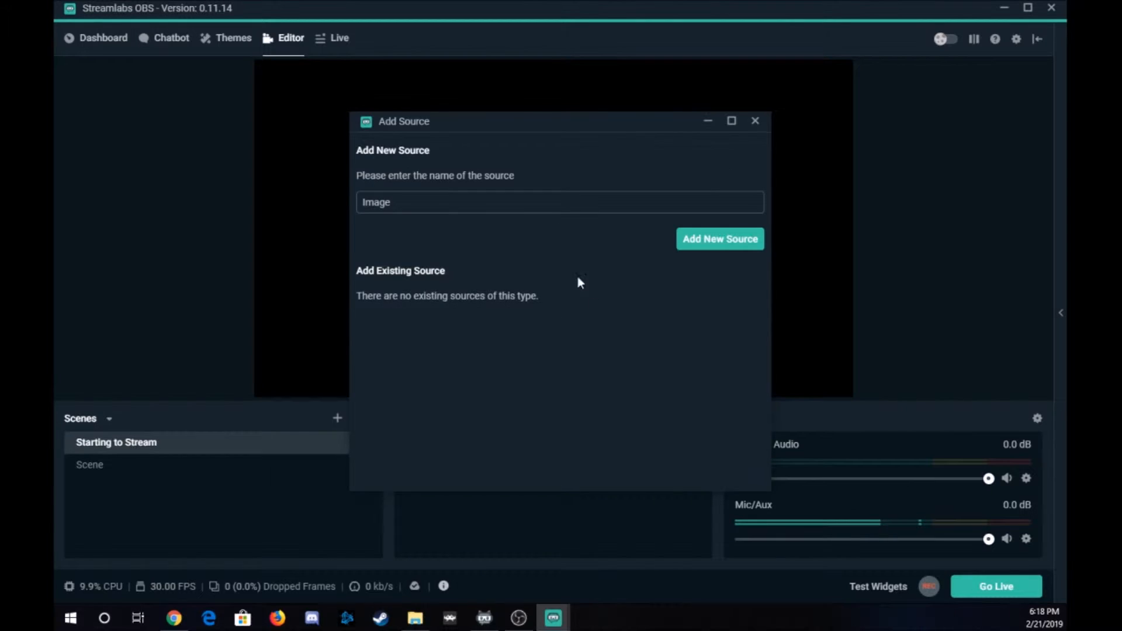
left_click_drag(386, 203, 364, 224)
type("Starting")
left_click(701, 239)
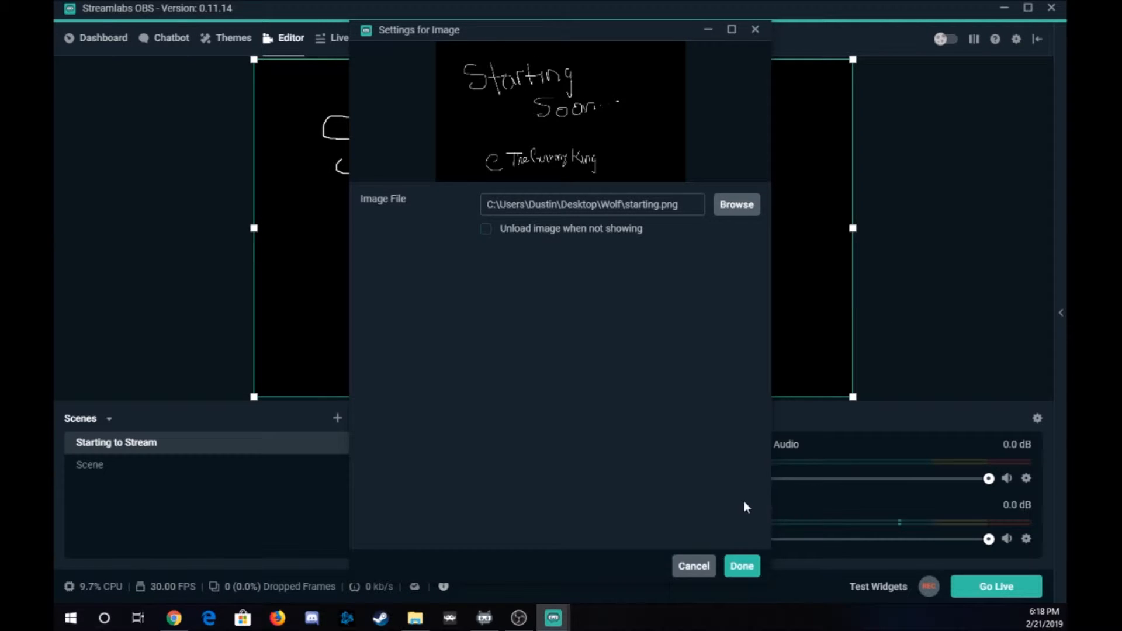
left_click(742, 566)
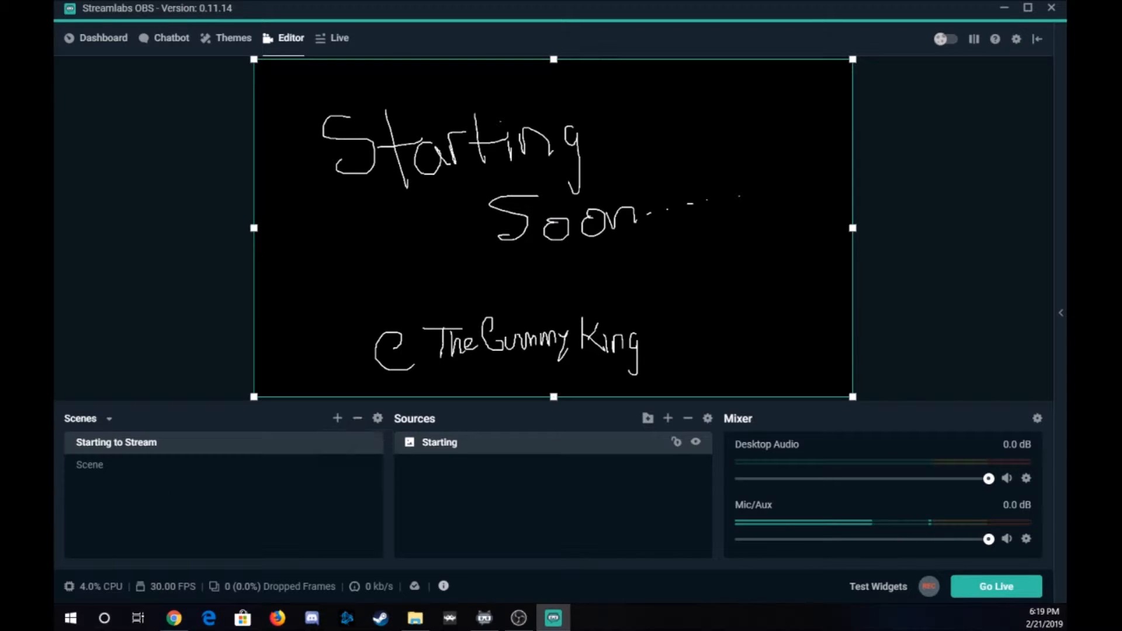
Add a new scene named "Ending".
left_click(337, 418)
type("Ending")
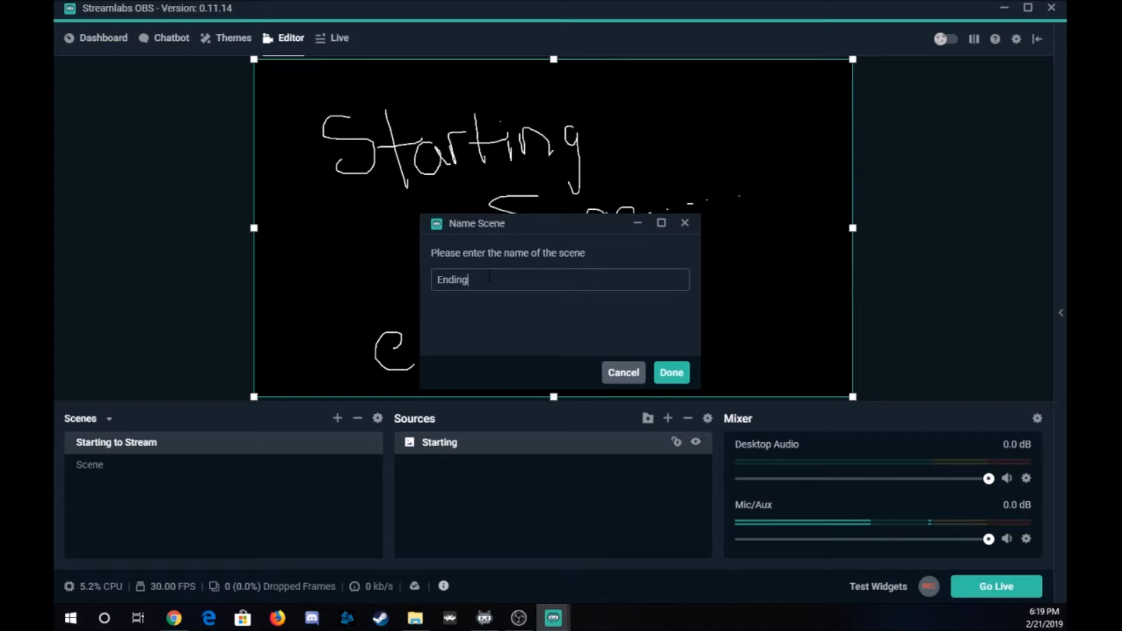
left_click(672, 372)
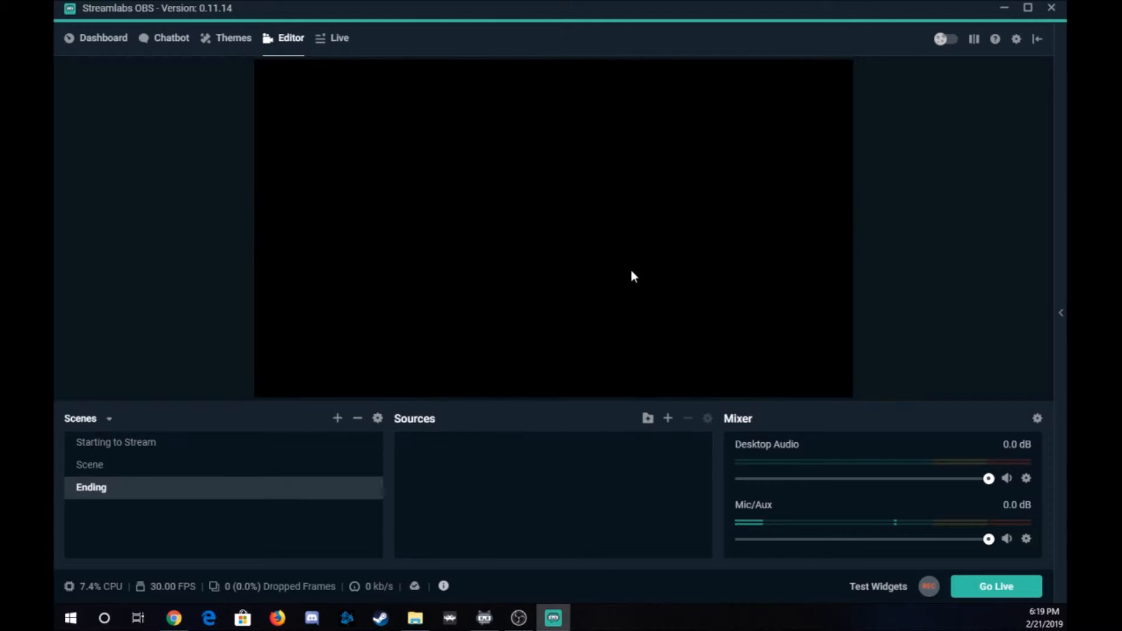
Add another scene named "Ending Stream" and remove it again.
left_click(337, 419)
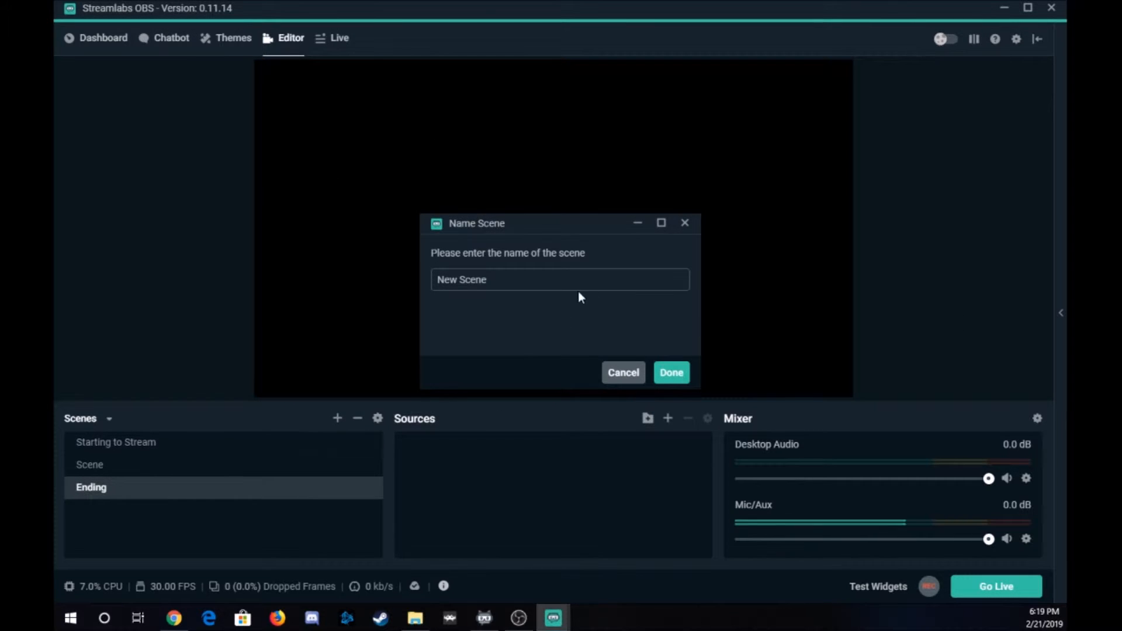
type("Eding")
key("BackSpace")
key("BackSpace")
key("BackSpace")
key("BackSpace")
type("nding S")
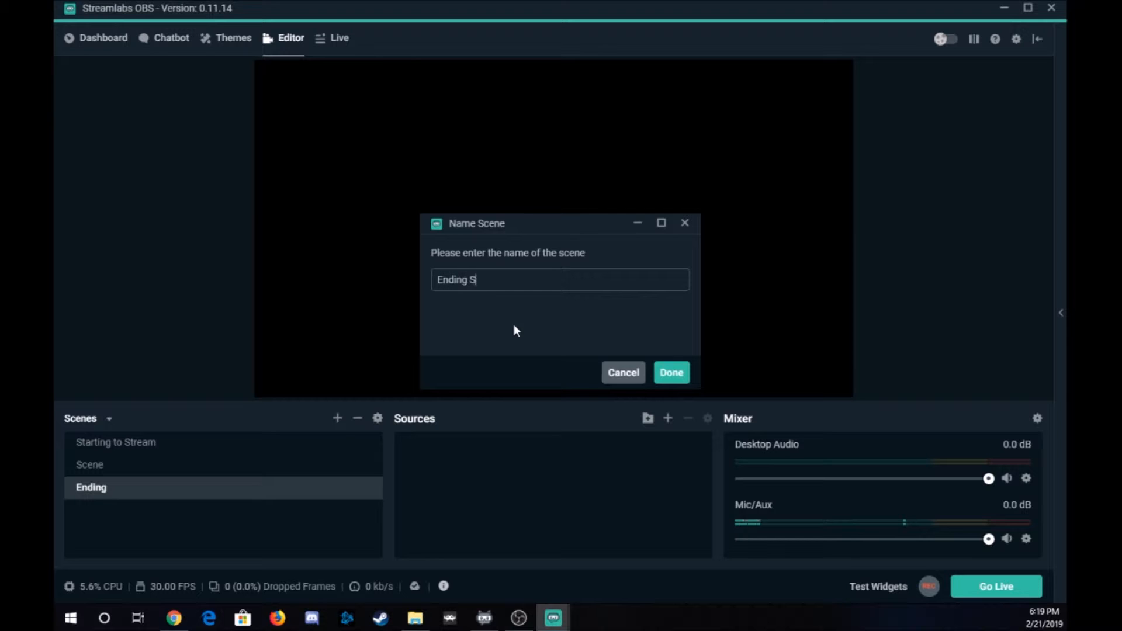
type("tream")
key("Return")
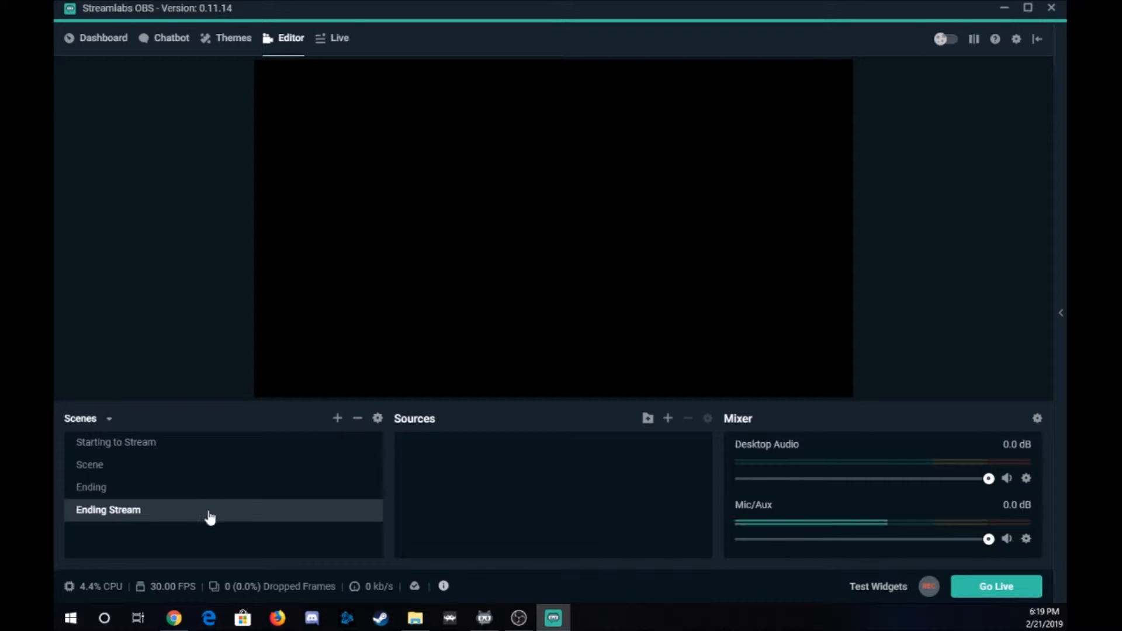
left_click(357, 418)
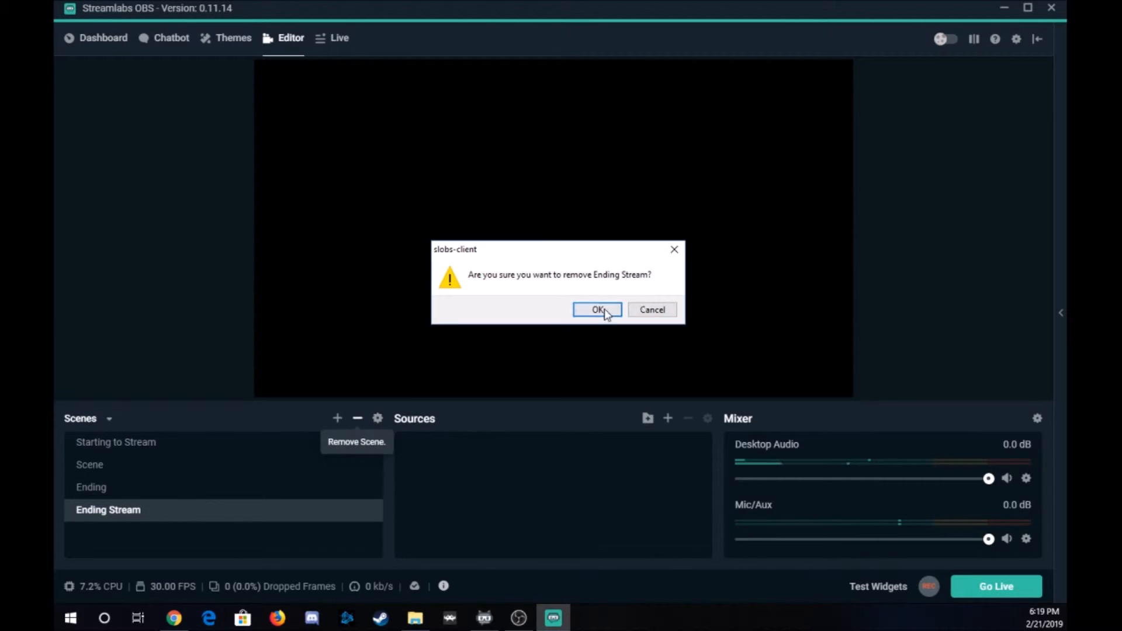
left_click(597, 311)
Add an image source named "Ending" to the Ending scene, using the handwritten "Stream is Ending" picture.
left_click(252, 466)
left_click(185, 496)
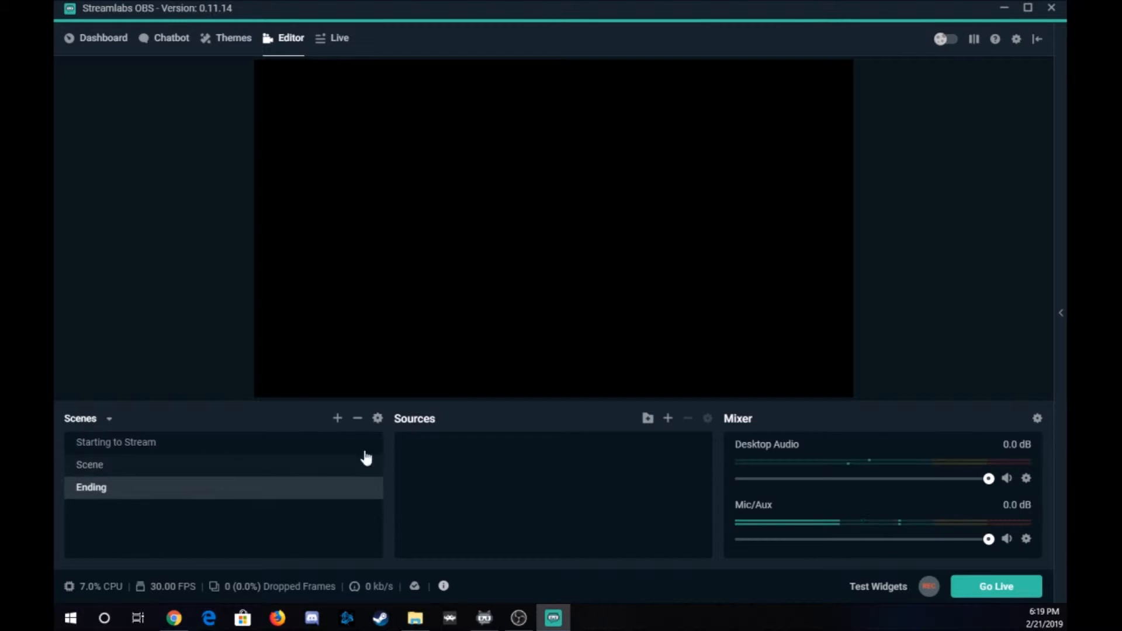
left_click(668, 419)
left_click(220, 281)
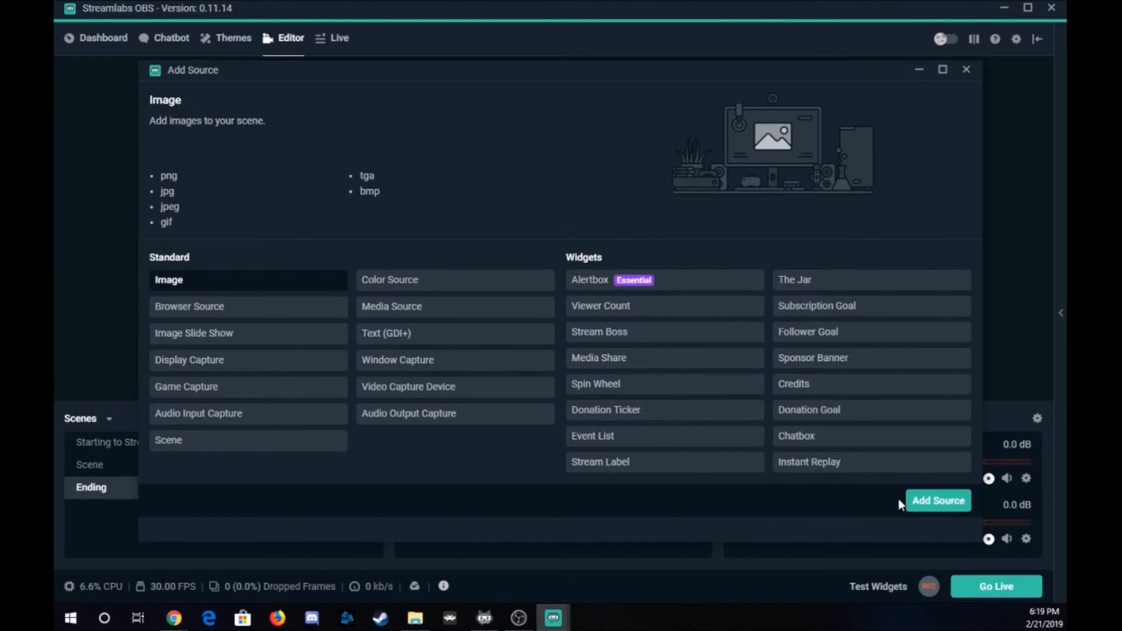
left_click(929, 501)
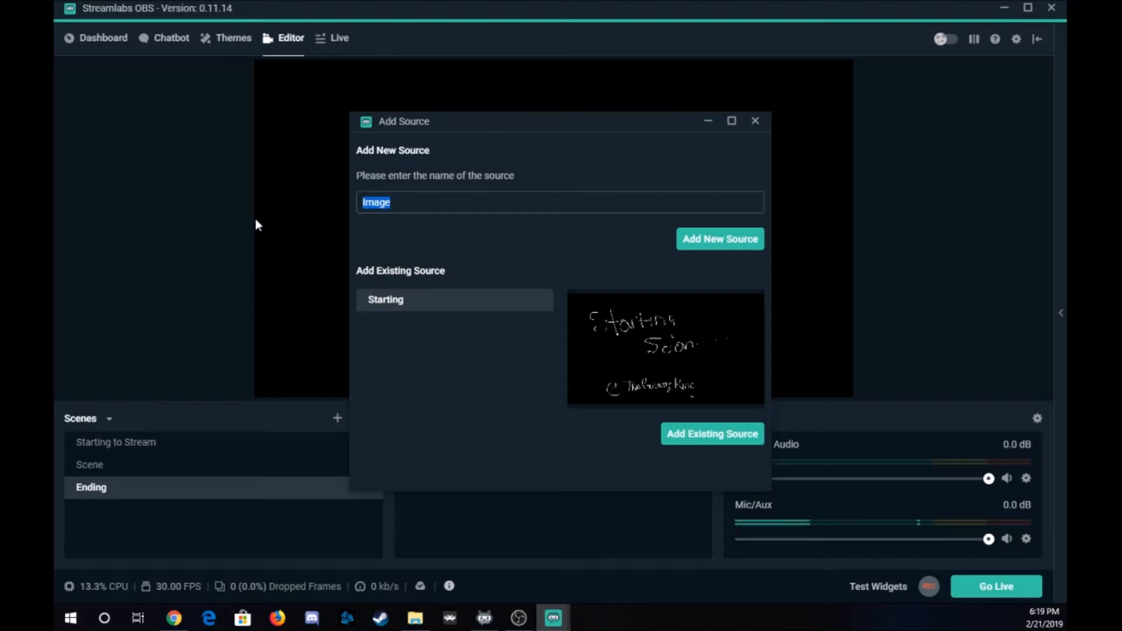
type("Ending")
left_click(720, 241)
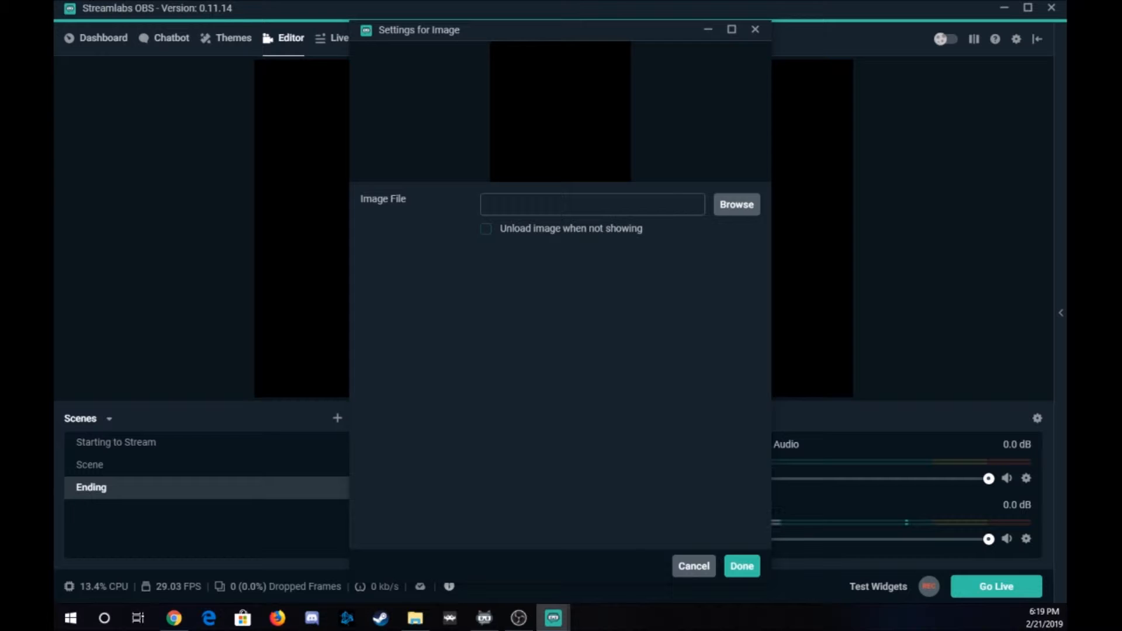
left_click(742, 567)
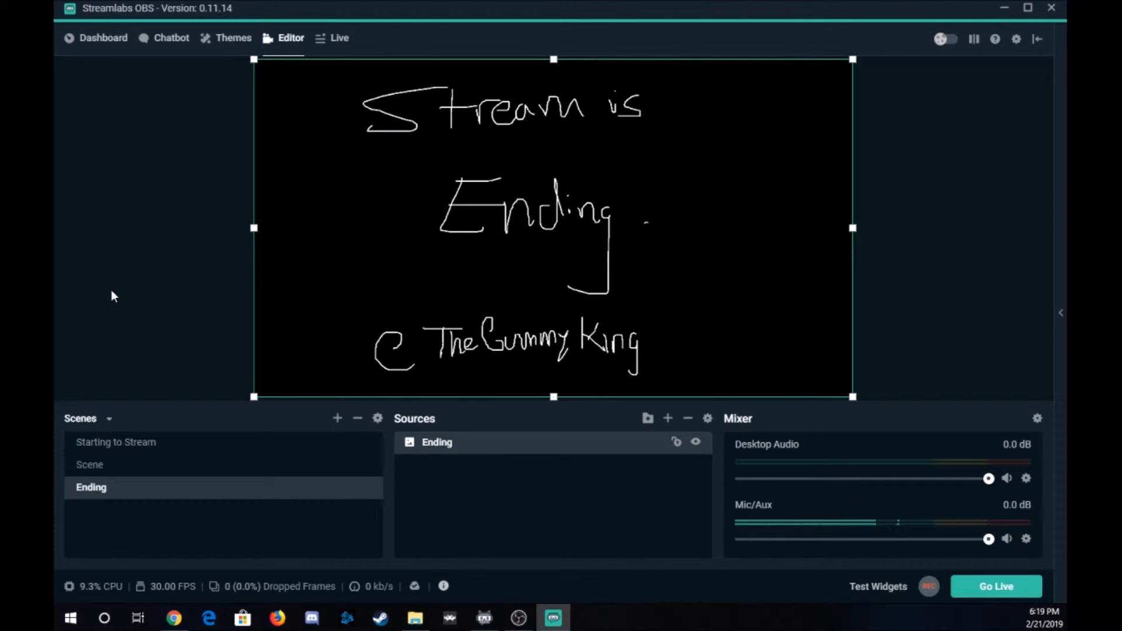
Switch back and forth between the "Starting to Stream", "Scene" and "Ending" scenes to compare their previews.
left_click(146, 453)
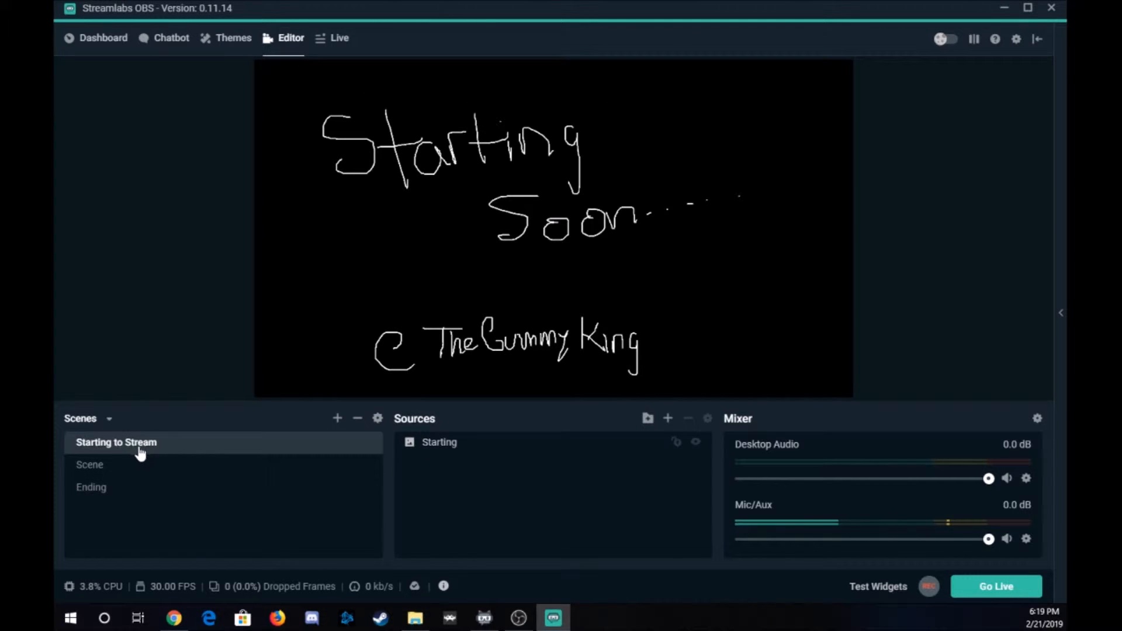
left_click(127, 469)
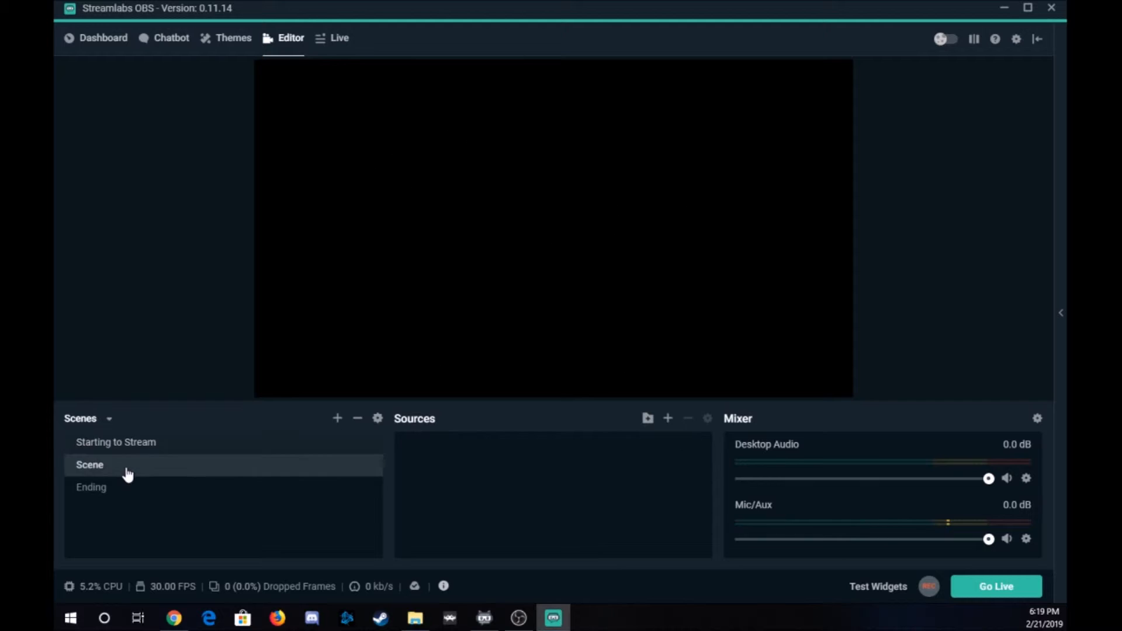
left_click(119, 490)
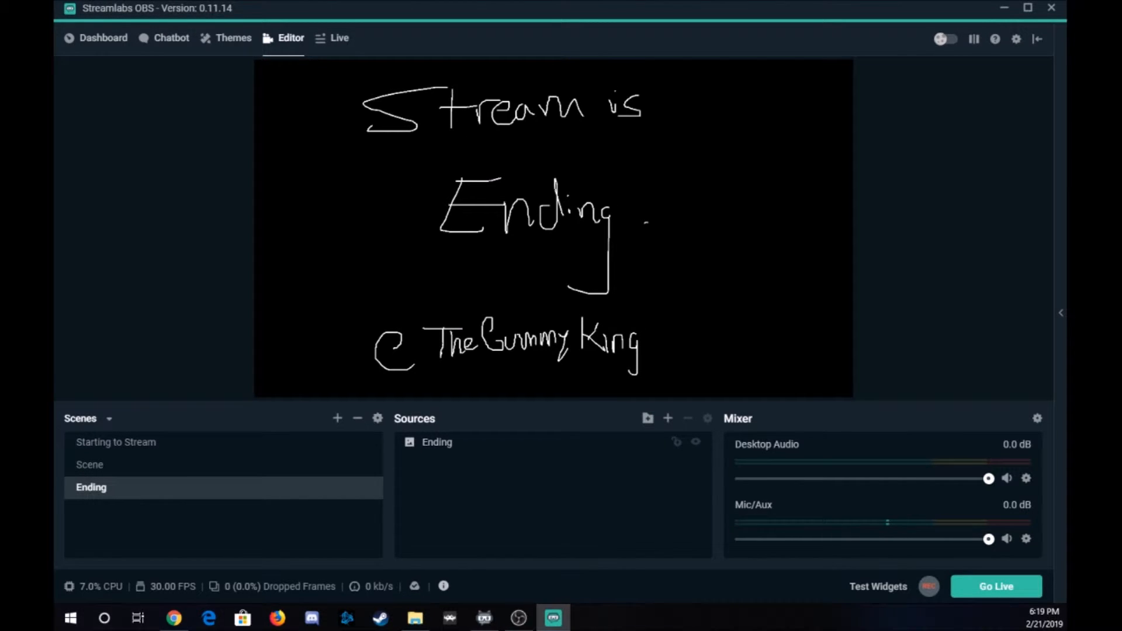
left_click(103, 448)
left_click(99, 492)
left_click(127, 442)
left_click(111, 489)
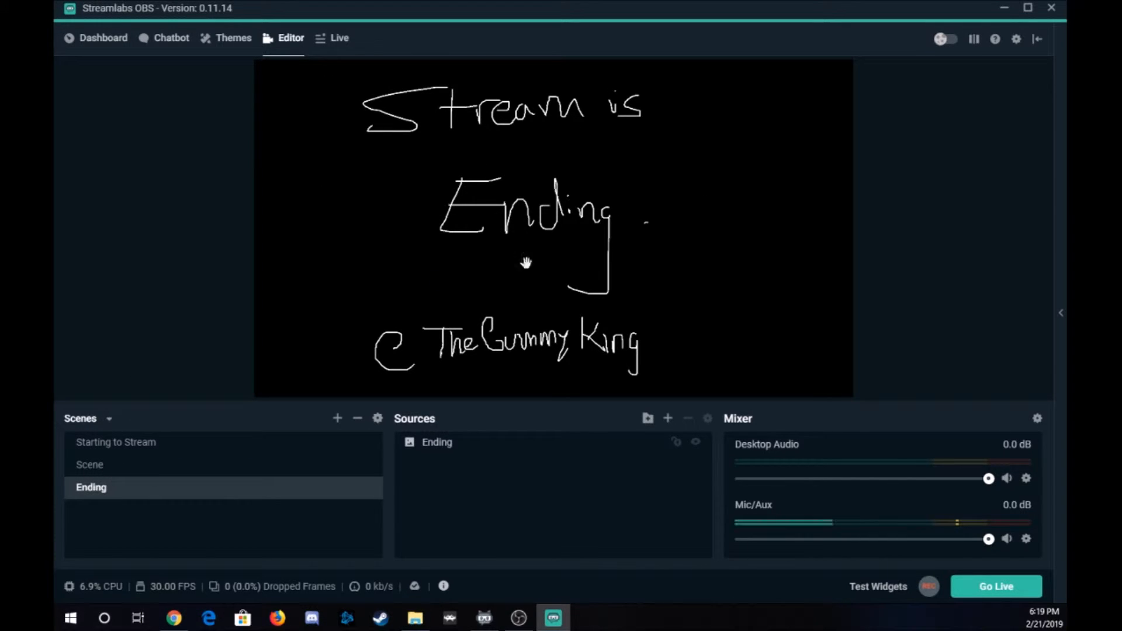
left_click(199, 444)
left_click(155, 482)
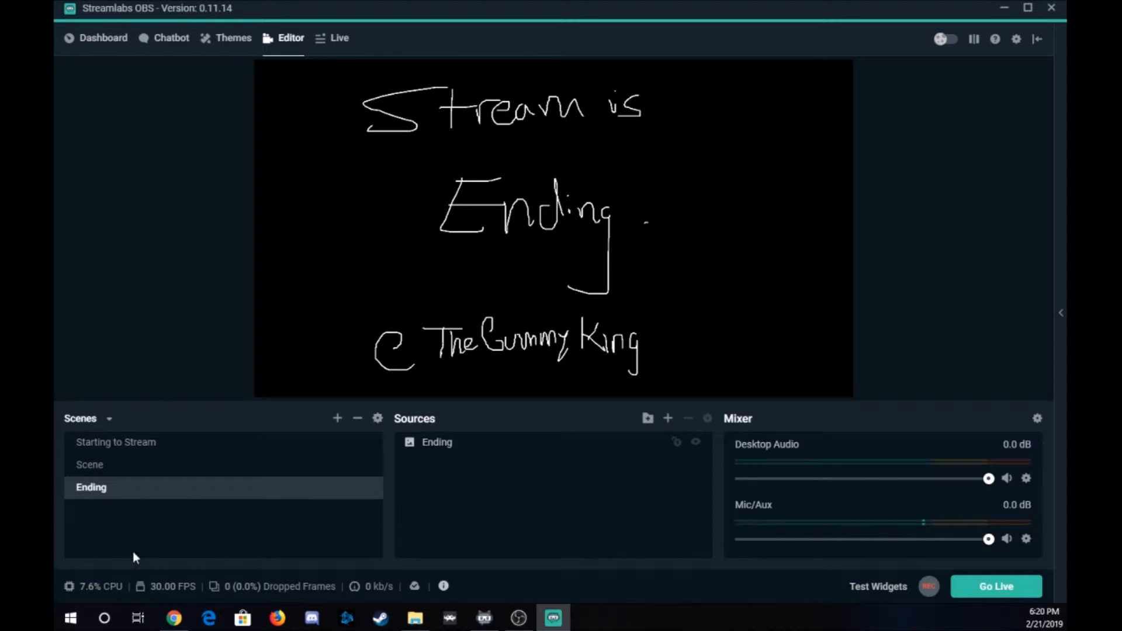
Add a Display Capture source to the scene named "Scene", capturing Display 0: 1920x1080 with the cursor included.
left_click(113, 471)
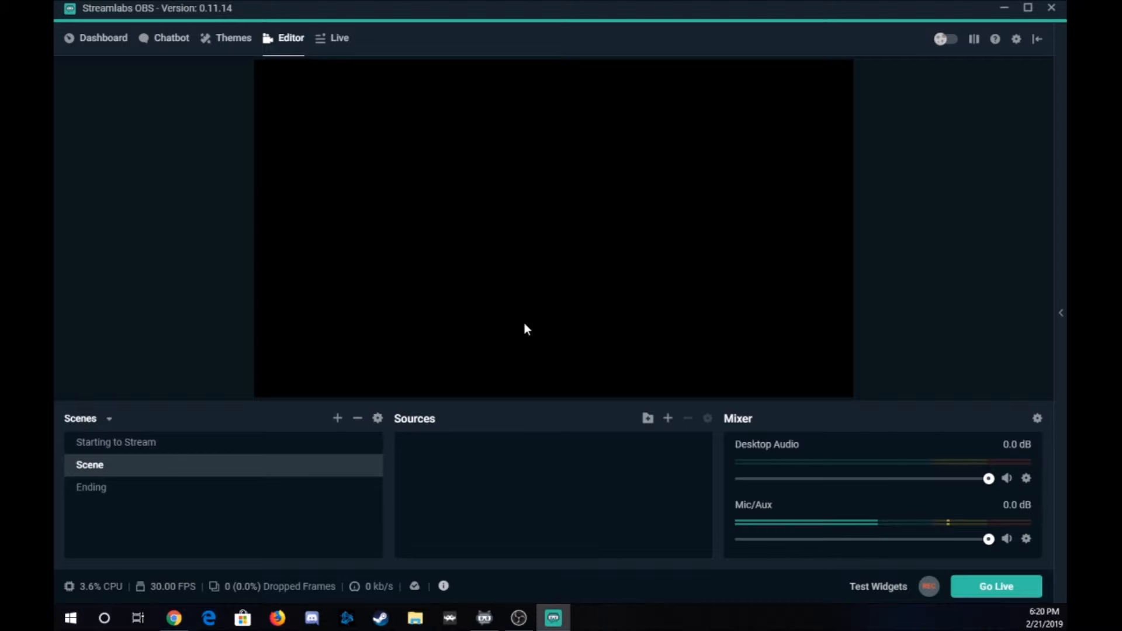
left_click(668, 418)
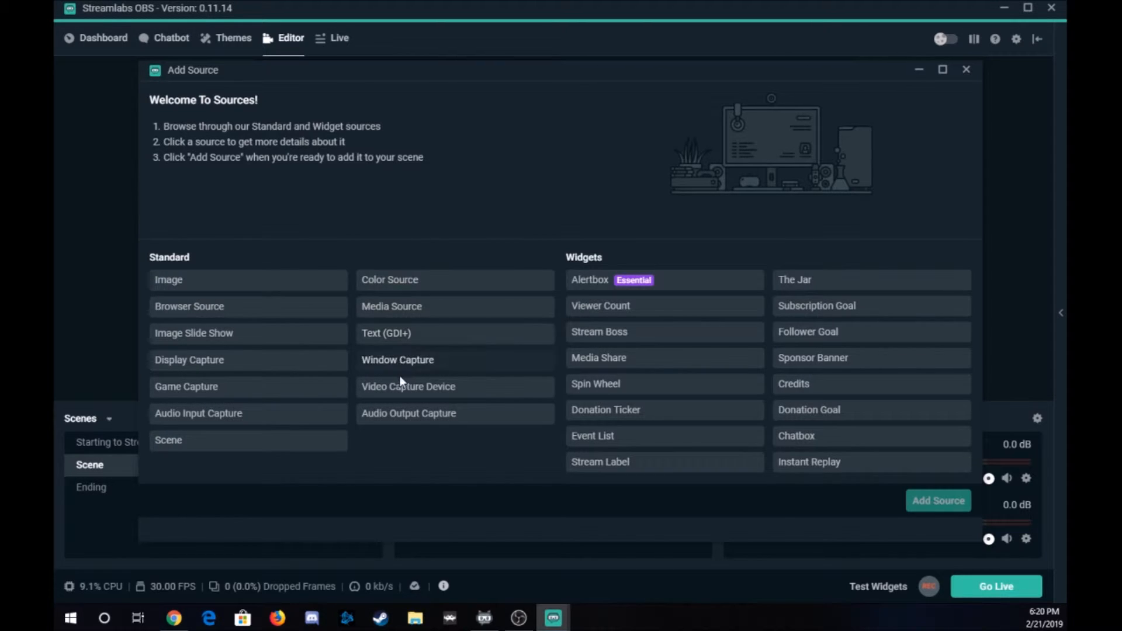
left_click(272, 374)
left_click(929, 498)
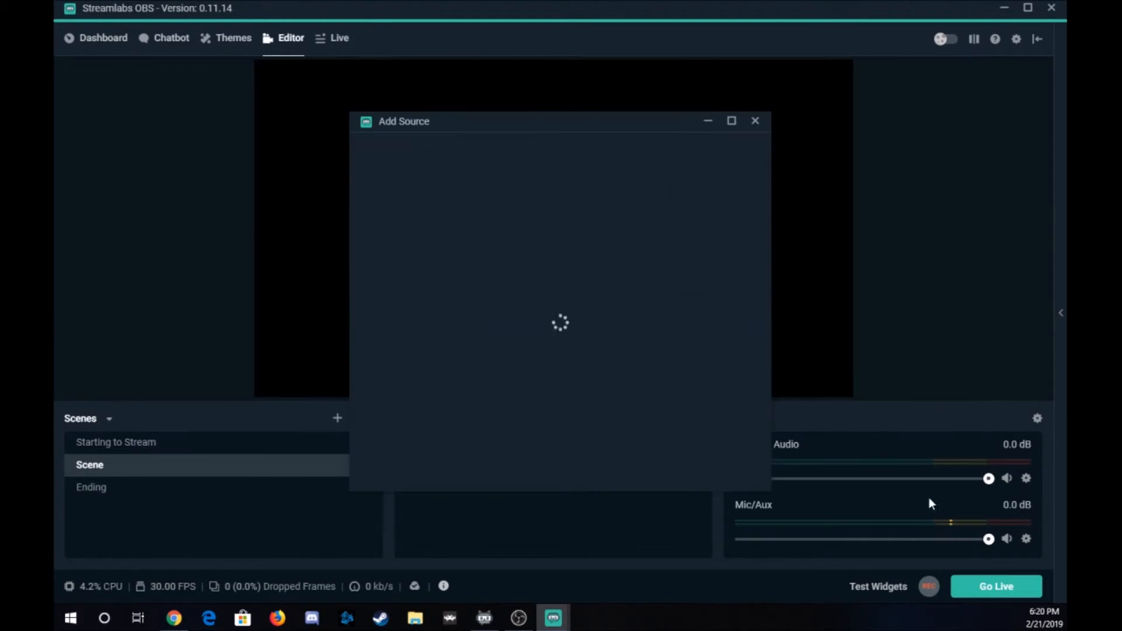
left_click(711, 241)
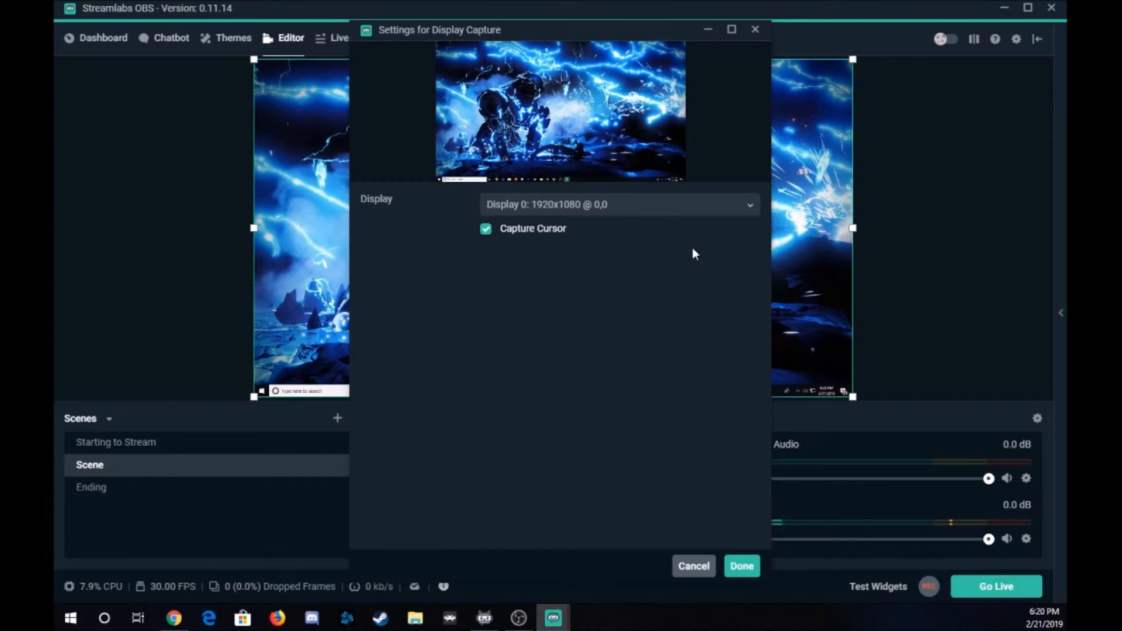
left_click(742, 566)
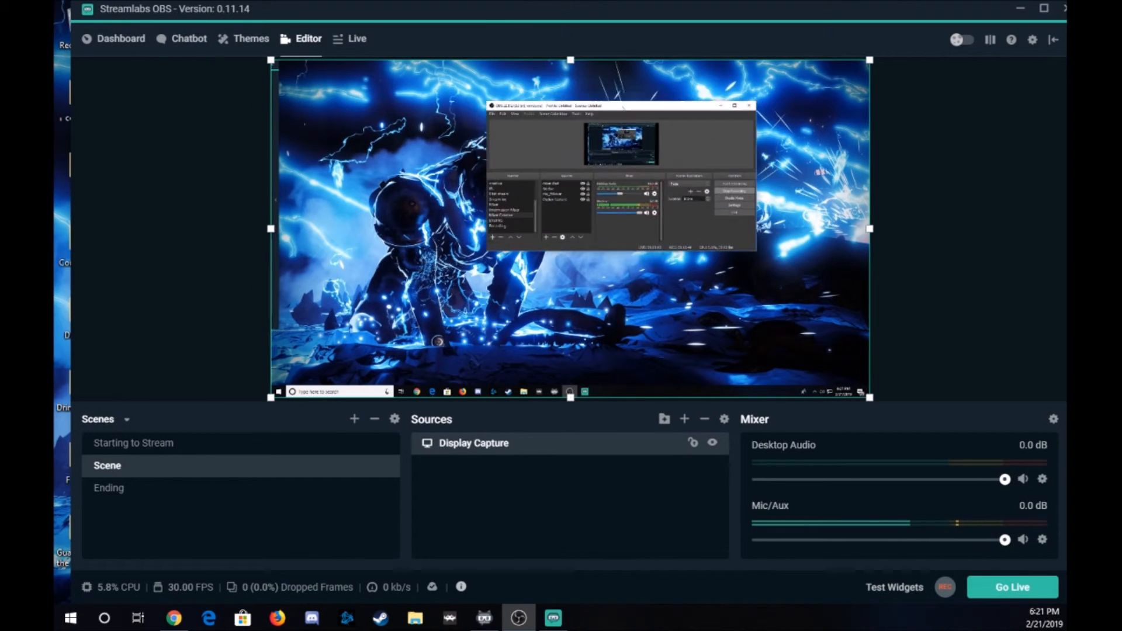
Check the display capture by moving the OBS window around the captured display, maximizing it, and moving it back off.
left_click_drag(633, 111, 473, 134)
double_click(473, 133)
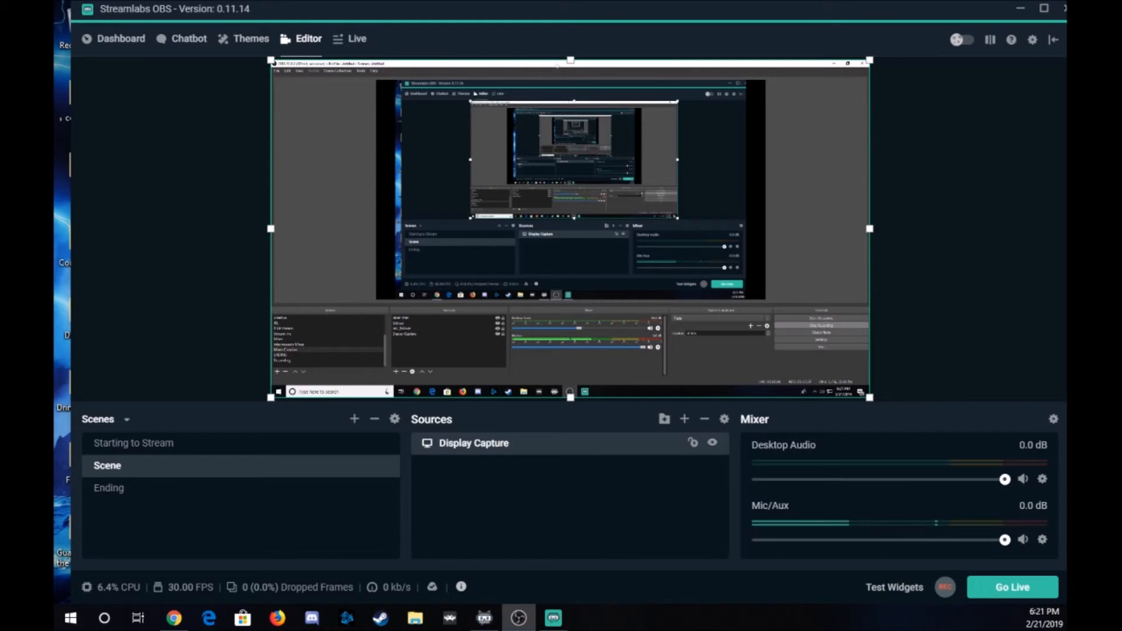
left_click_drag(621, 63, 870, 107)
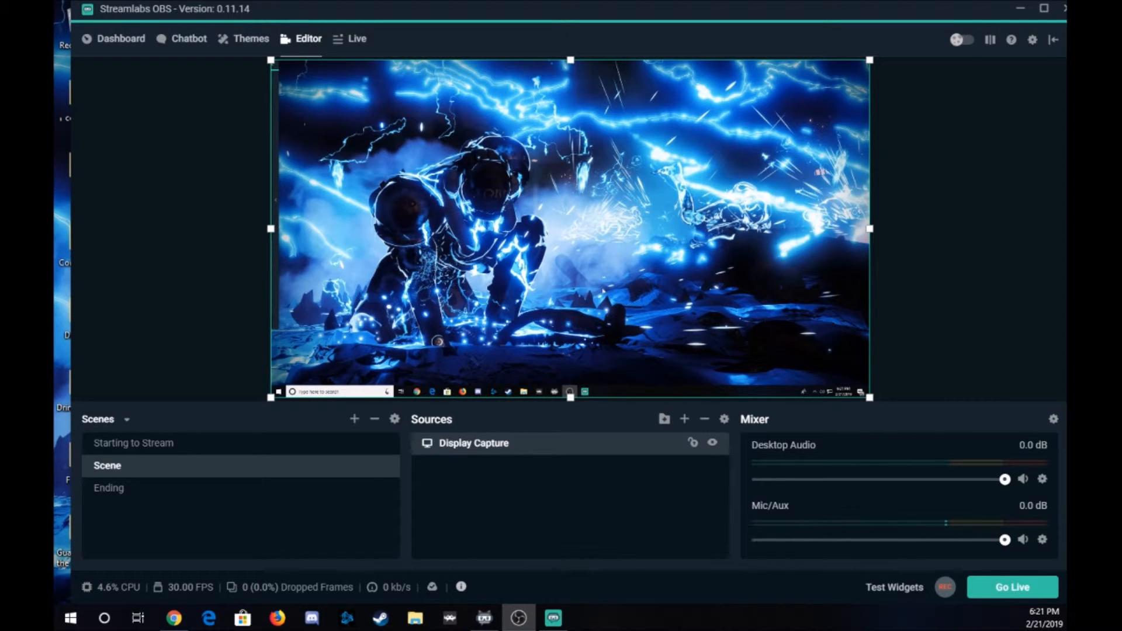
left_click_drag(626, 8, 612, 18)
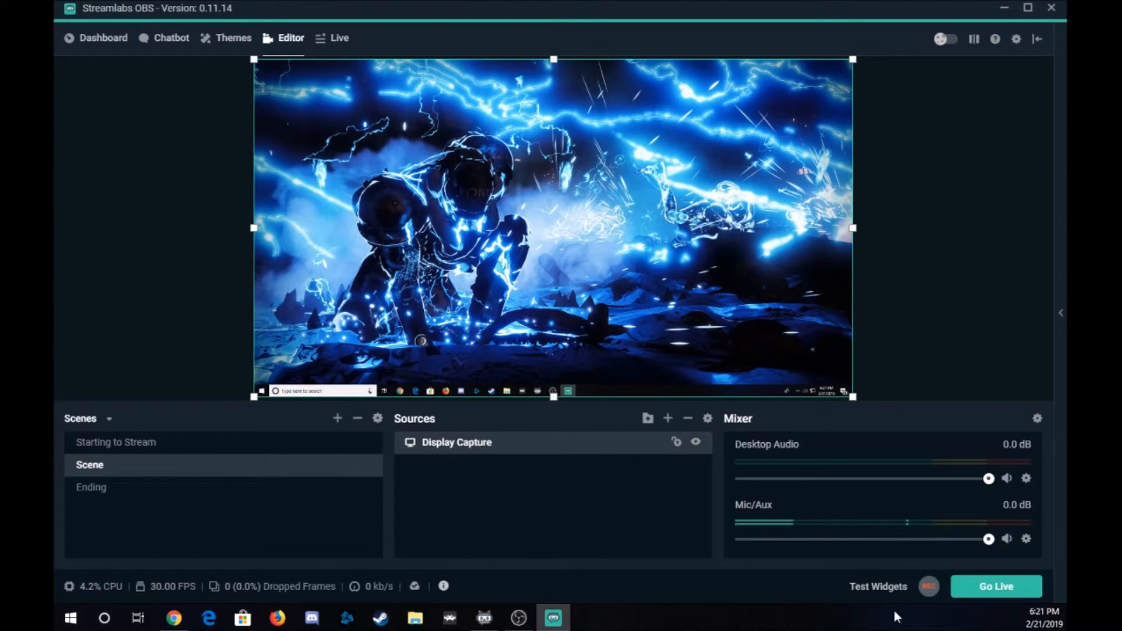
Add a Video Capture Device source to the scene named "Scene", using the Logitech HD Pro Webcam C920.
left_click(667, 419)
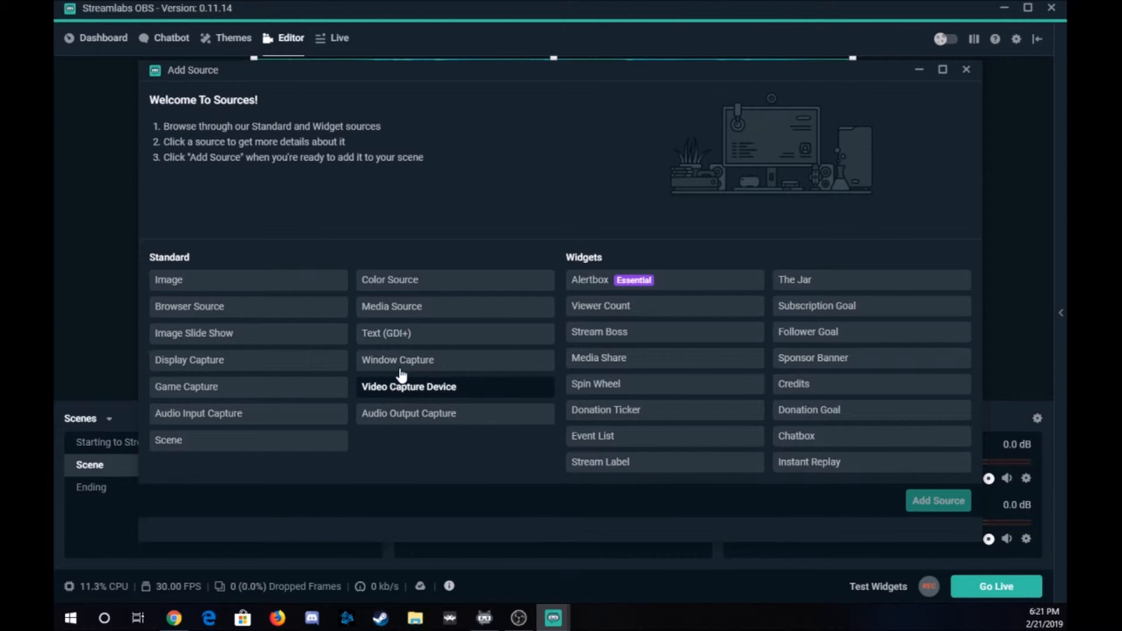
left_click(401, 388)
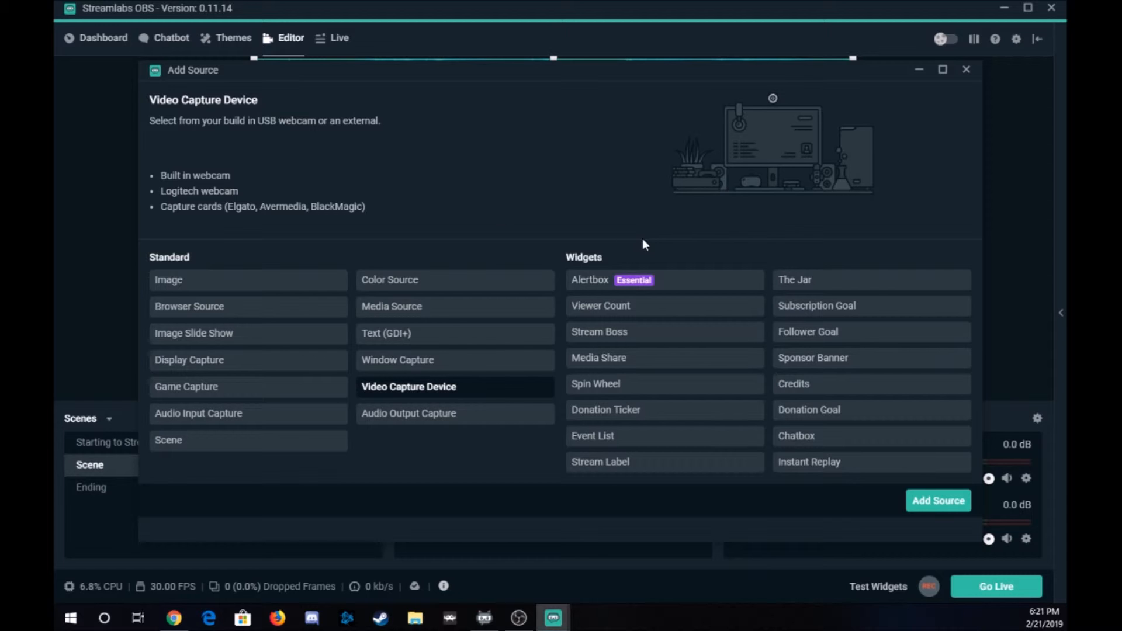
left_click(935, 508)
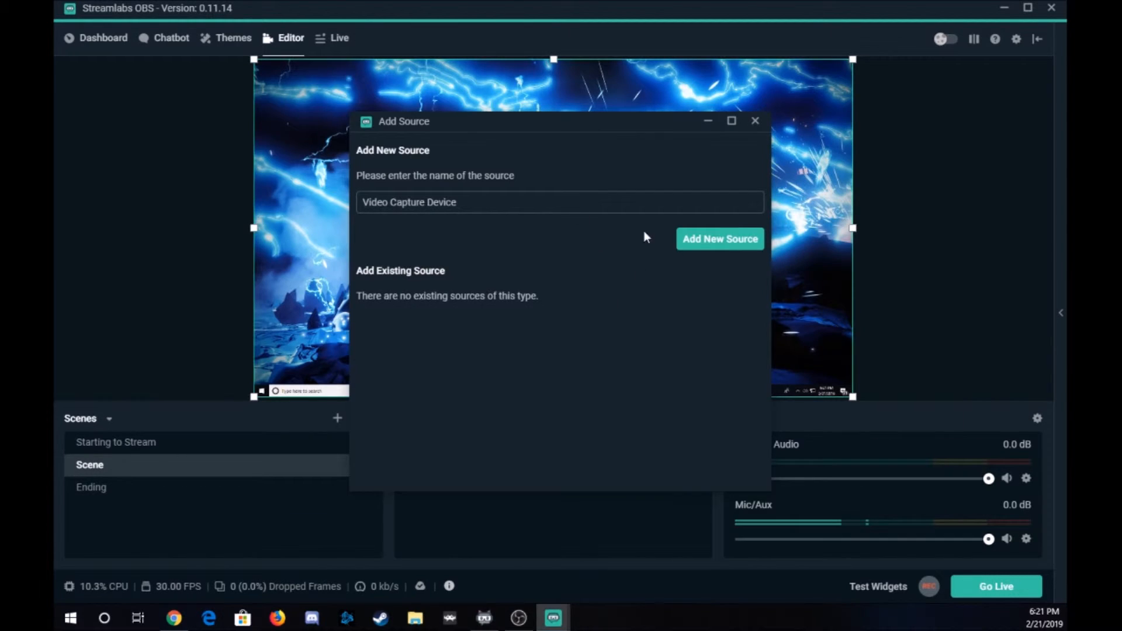
left_click(695, 245)
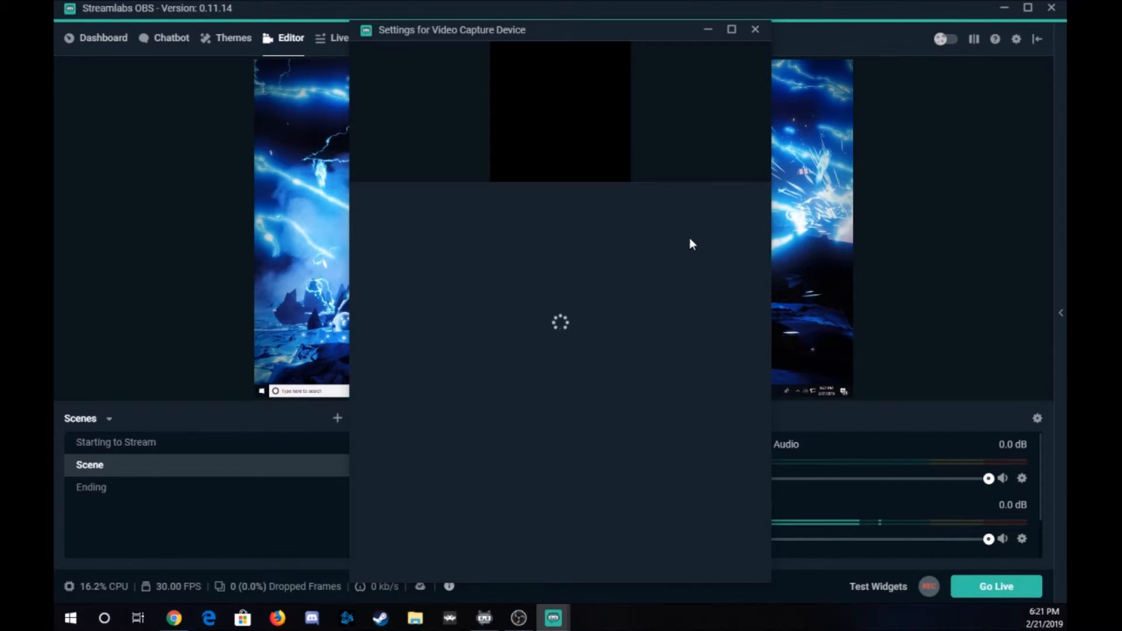
left_click(570, 211)
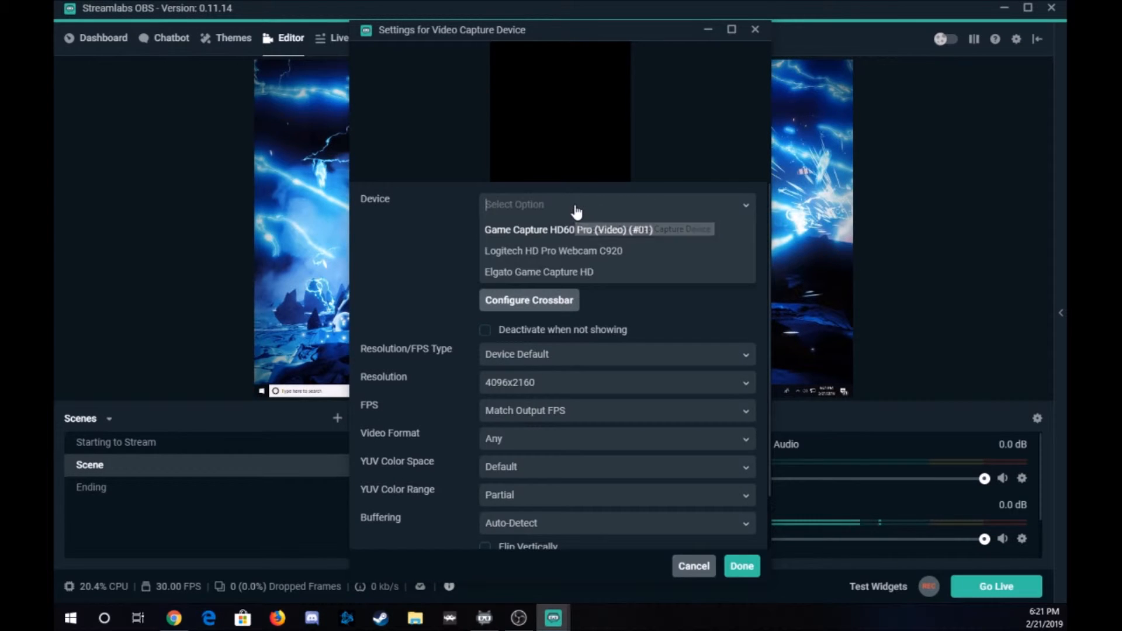
left_click(570, 252)
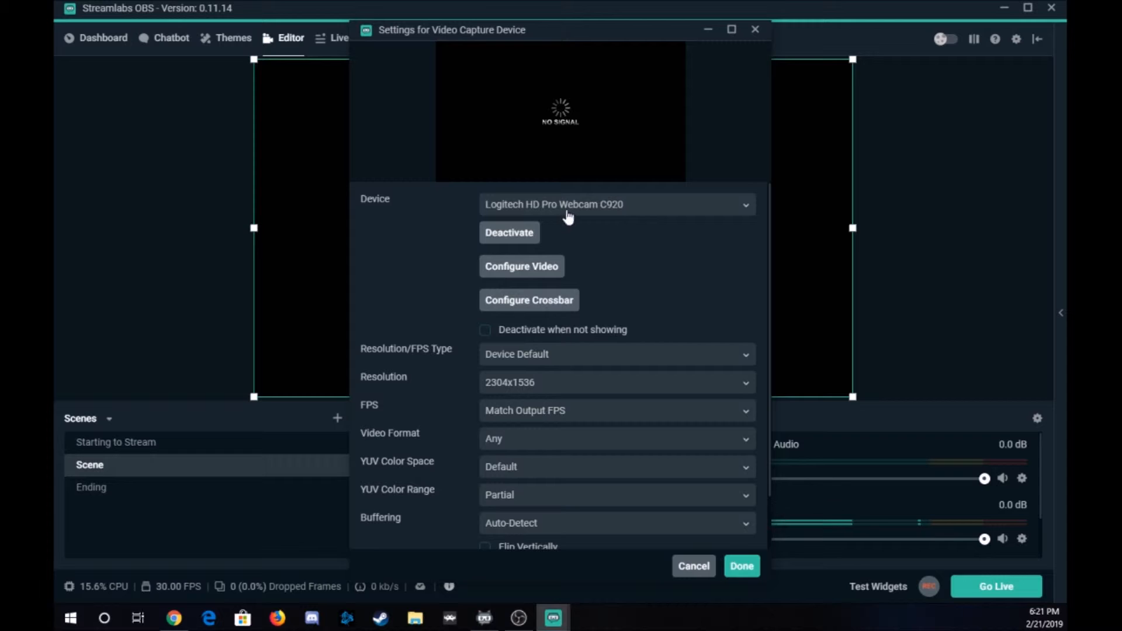
left_click(742, 565)
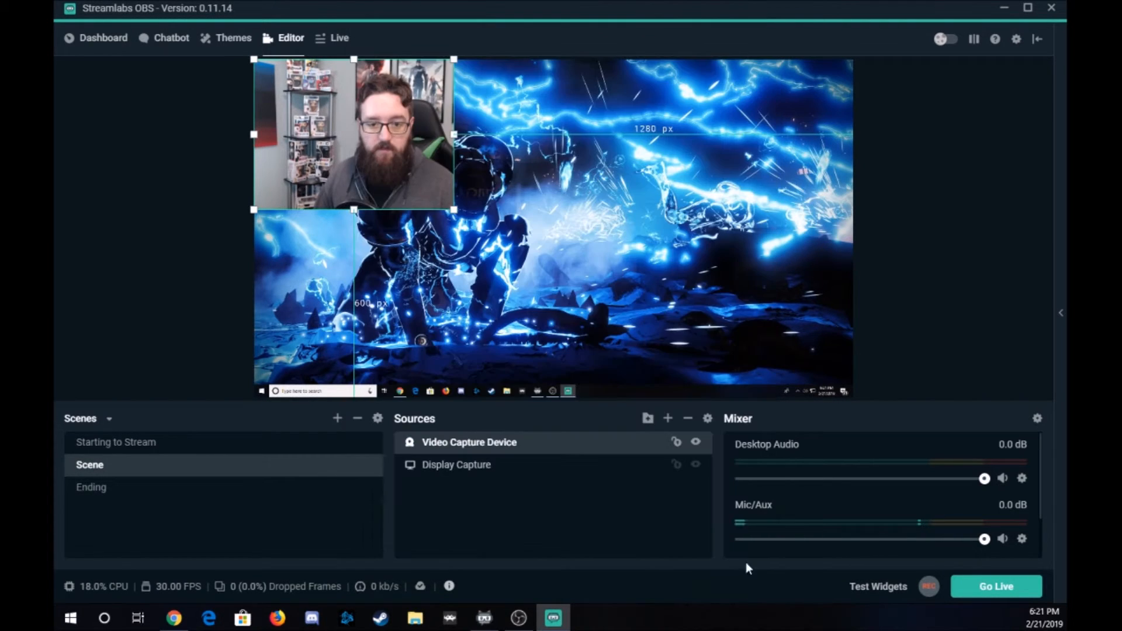
Move the webcam picture away from the canvas corner and set its Resolution/FPS Type to Custom with a 1920x1080 resolution.
left_click(380, 112)
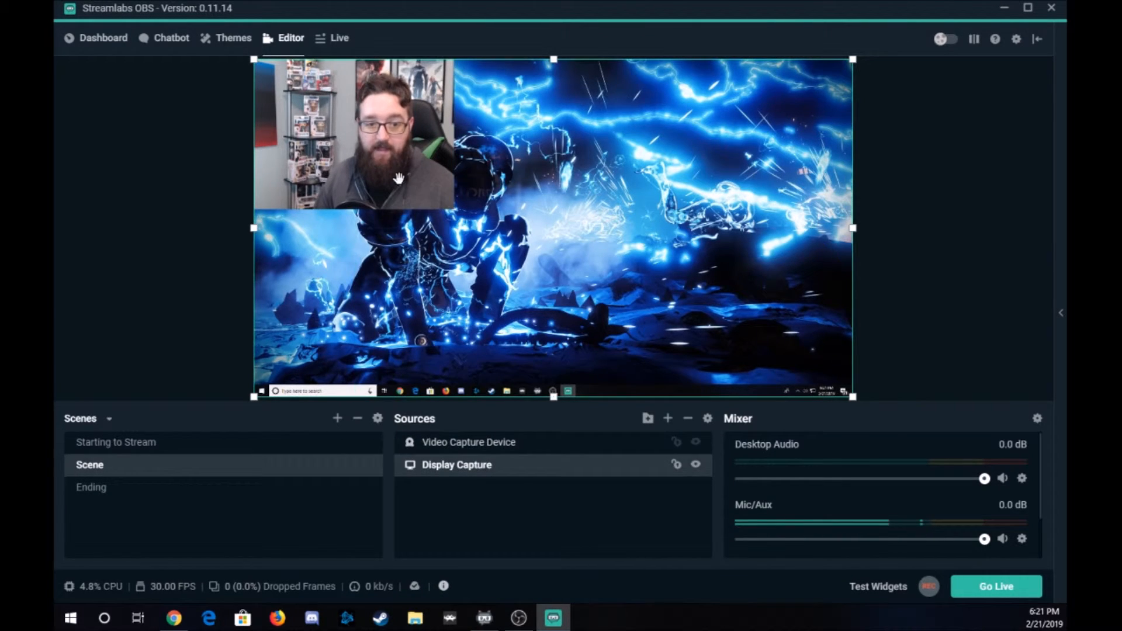
left_click(464, 451)
left_click_drag(385, 179, 441, 279)
right_click(437, 275)
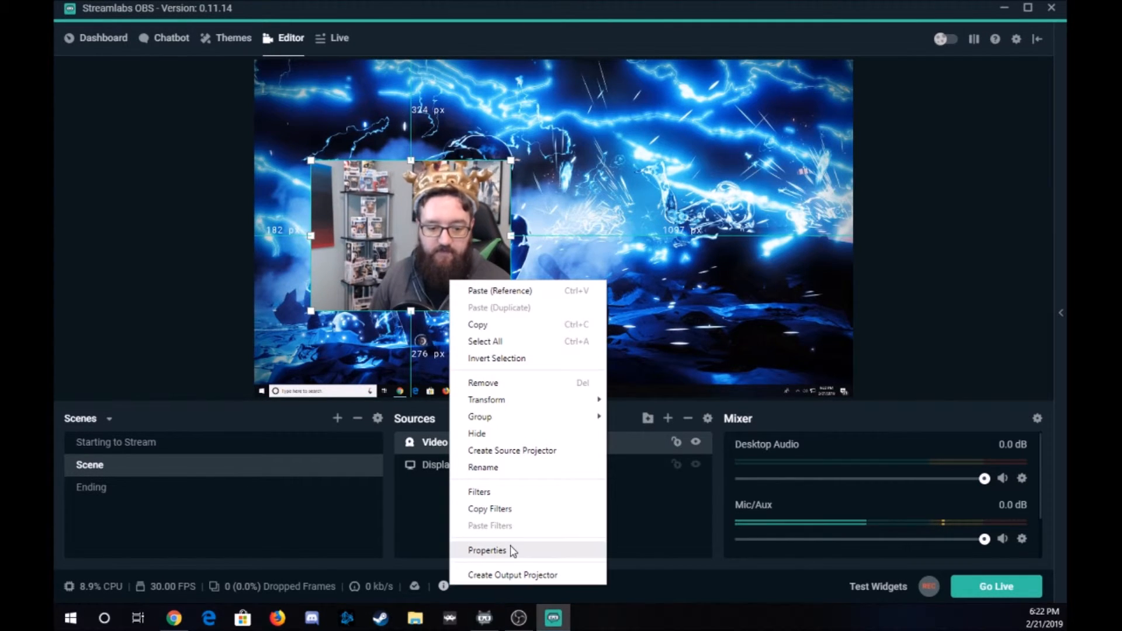
left_click(509, 550)
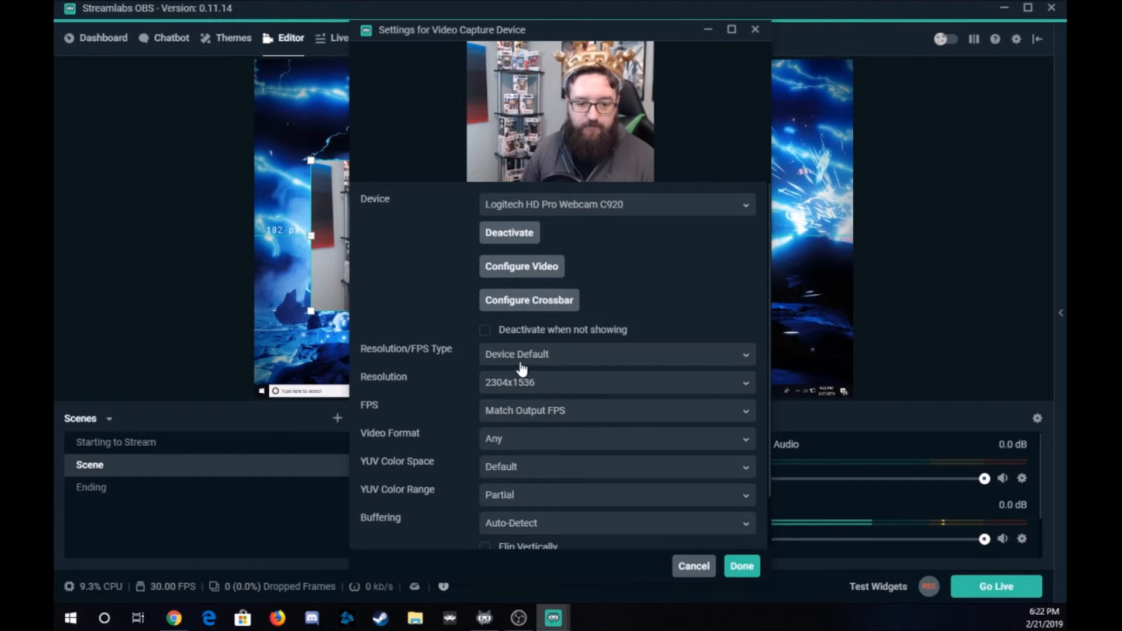
left_click(543, 358)
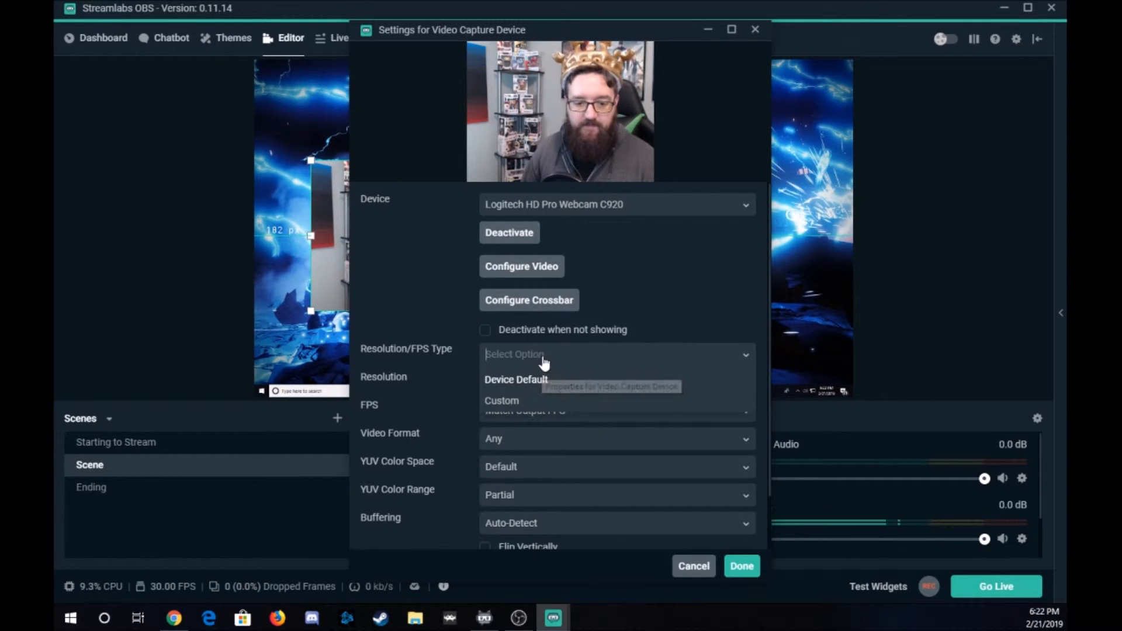
left_click(520, 401)
left_click(529, 385)
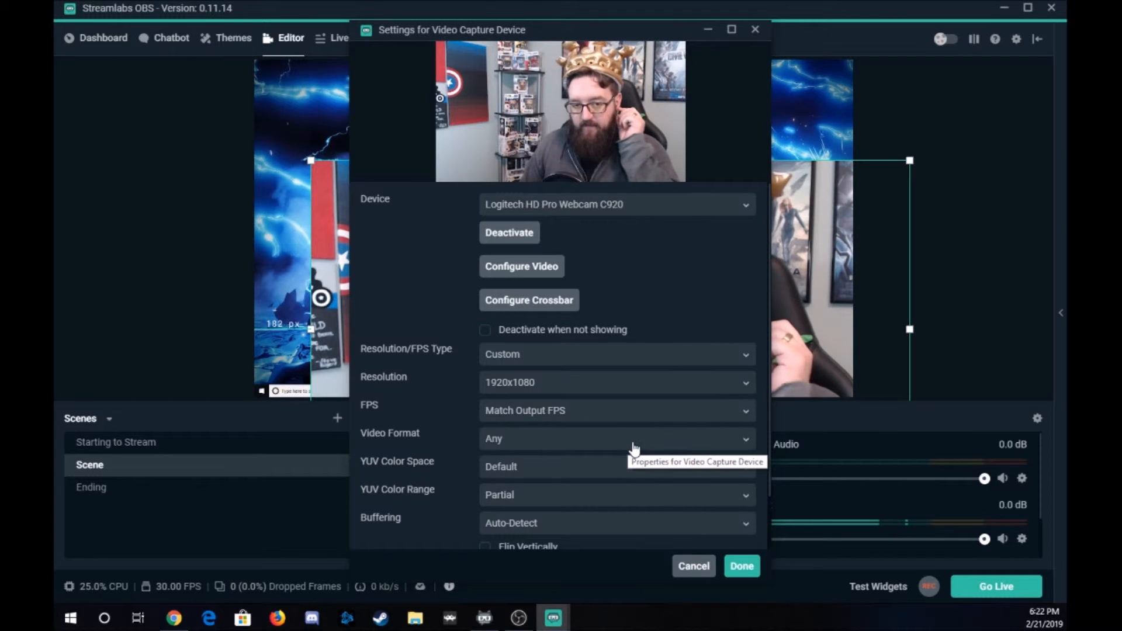
left_click(742, 569)
Shrink the webcam picture to about a third of the canvas width and place it near the canvas's left edge.
left_click_drag(592, 275, 543, 195)
left_click_drag(264, 92, 589, 270)
left_click_drag(828, 300, 805, 281)
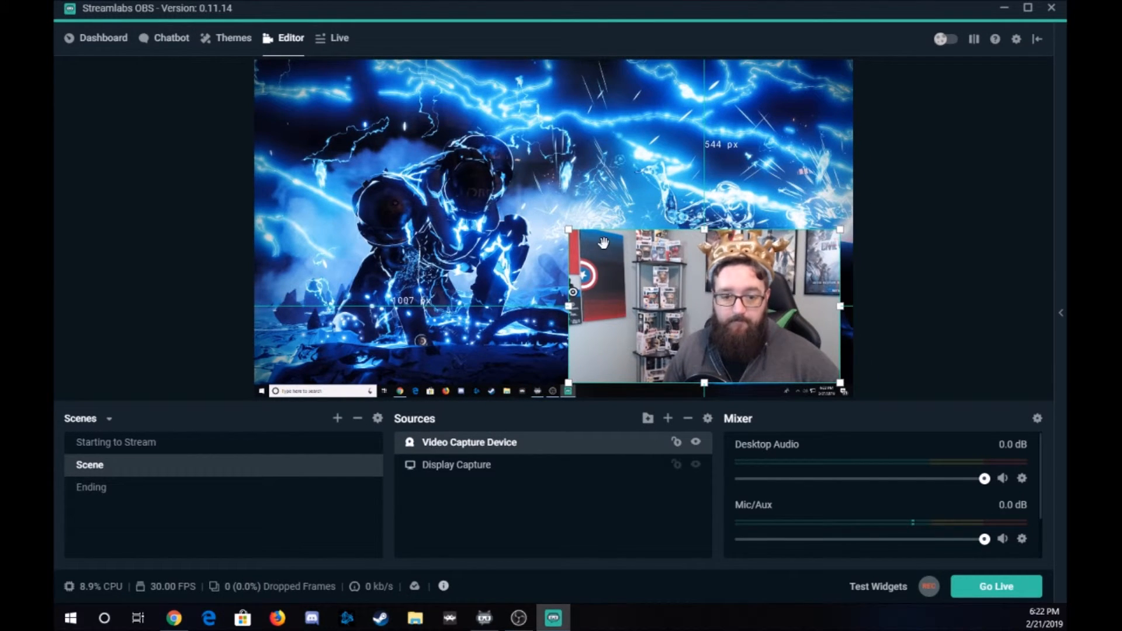
left_click_drag(566, 228, 639, 269)
left_click_drag(642, 323, 267, 246)
left_click(165, 372)
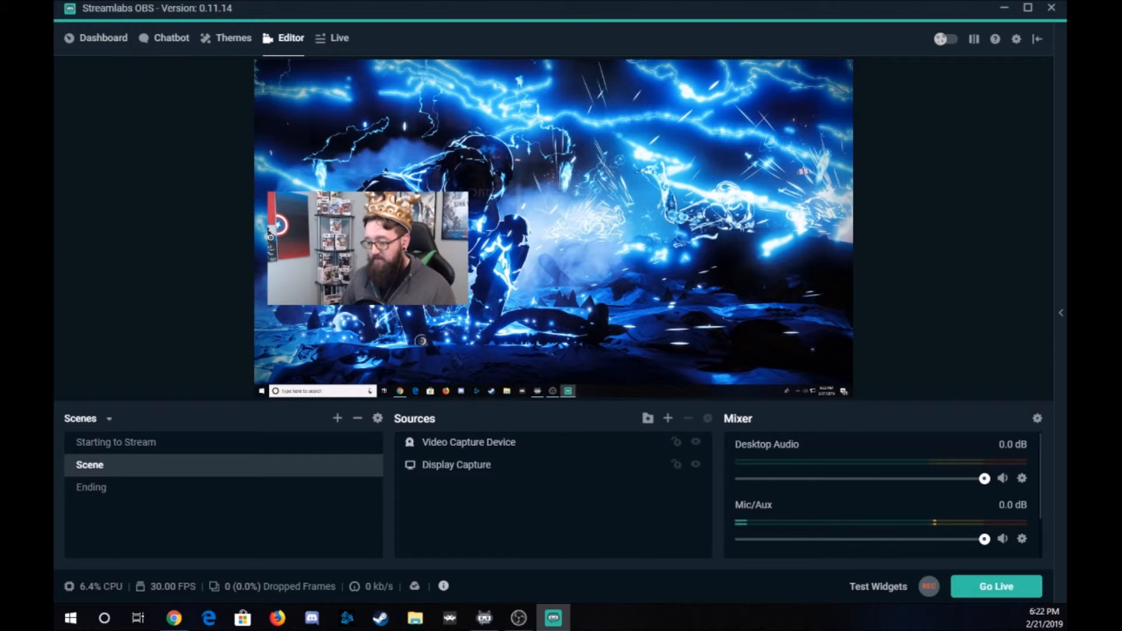
Check the display capture by opening Heroes of the Storm on the captured display and bringing the OBS window over it.
left_click(318, 392)
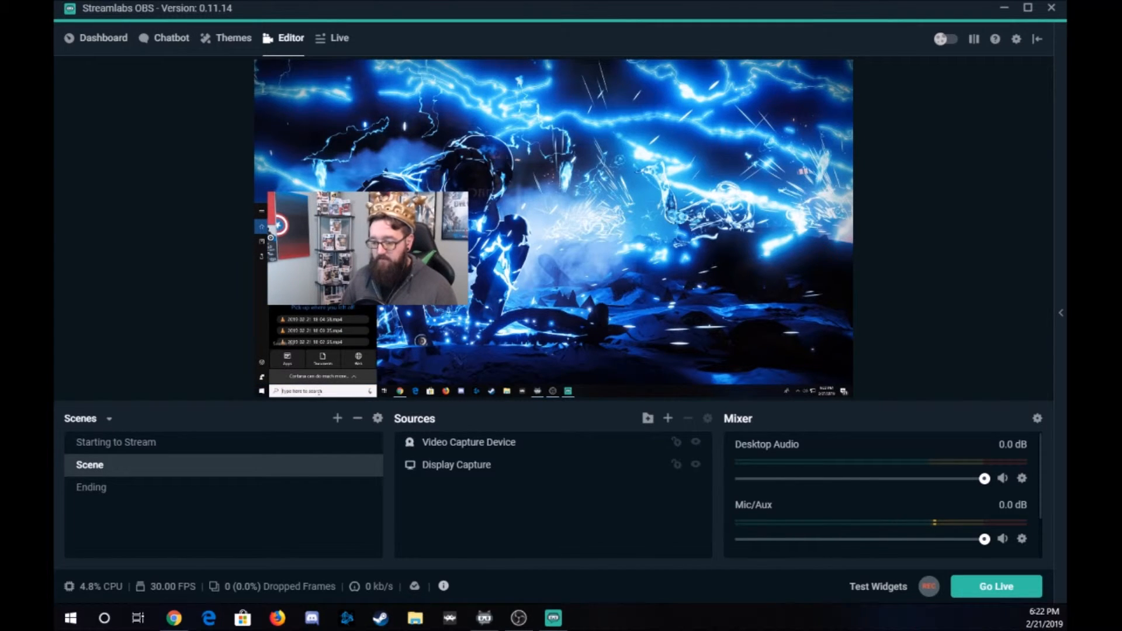
left_click(482, 394)
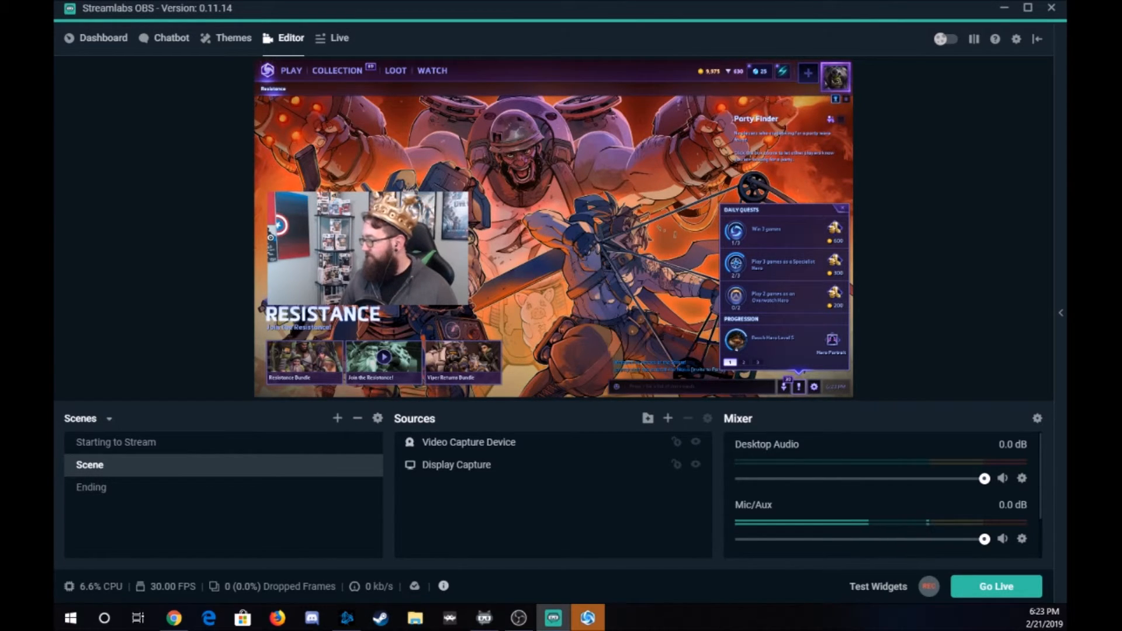
left_click_drag(852, 65, 687, 133)
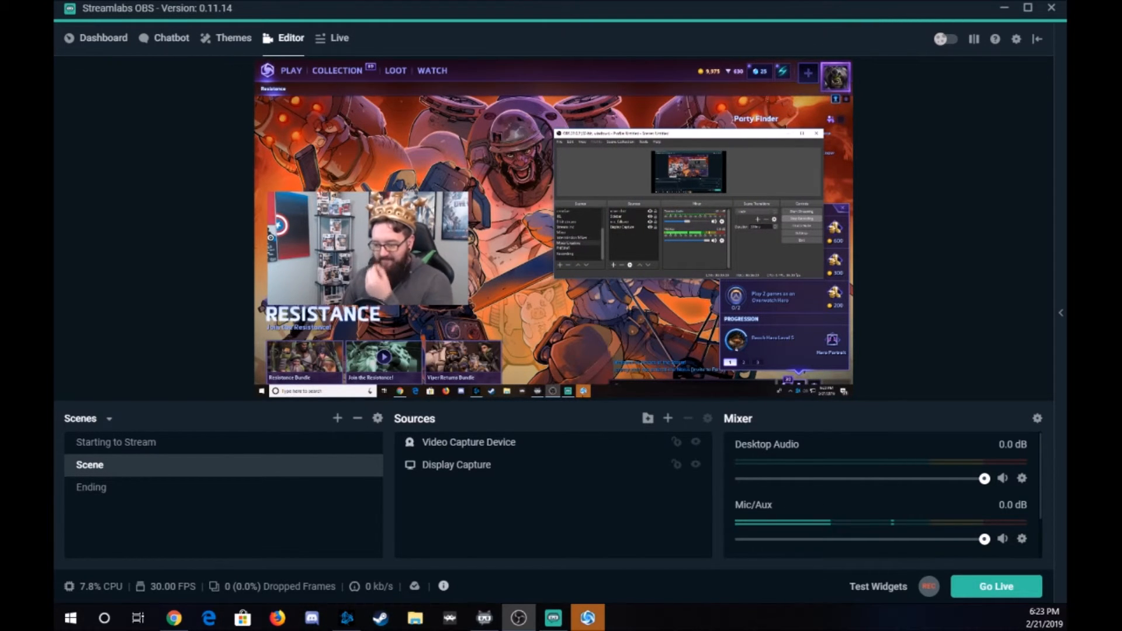
mouse_move(583, 391)
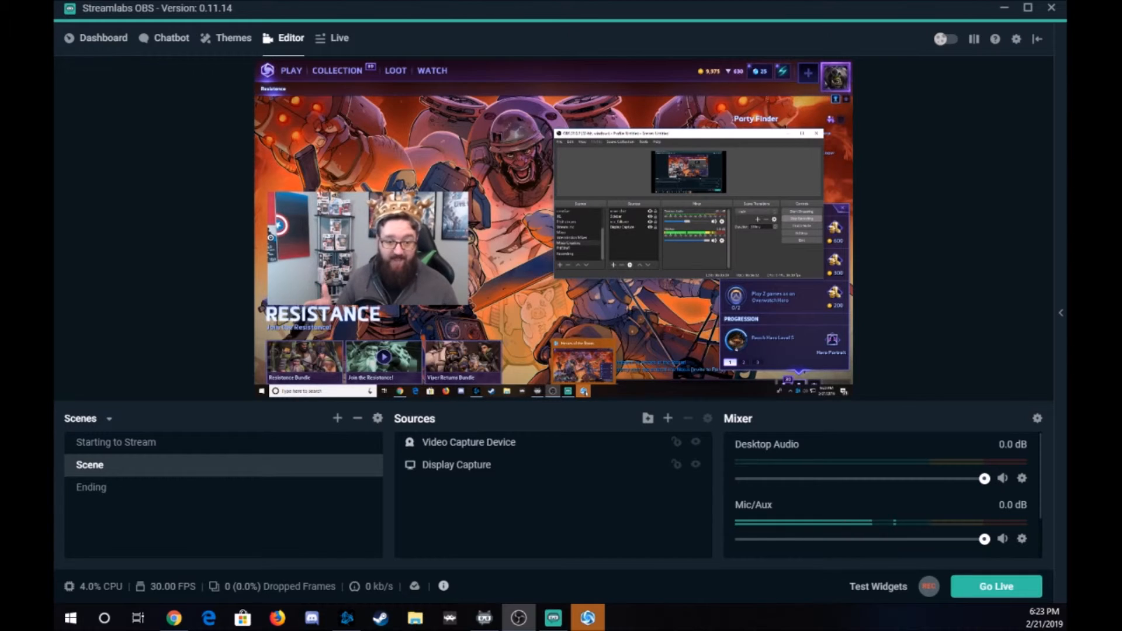
left_click(680, 127)
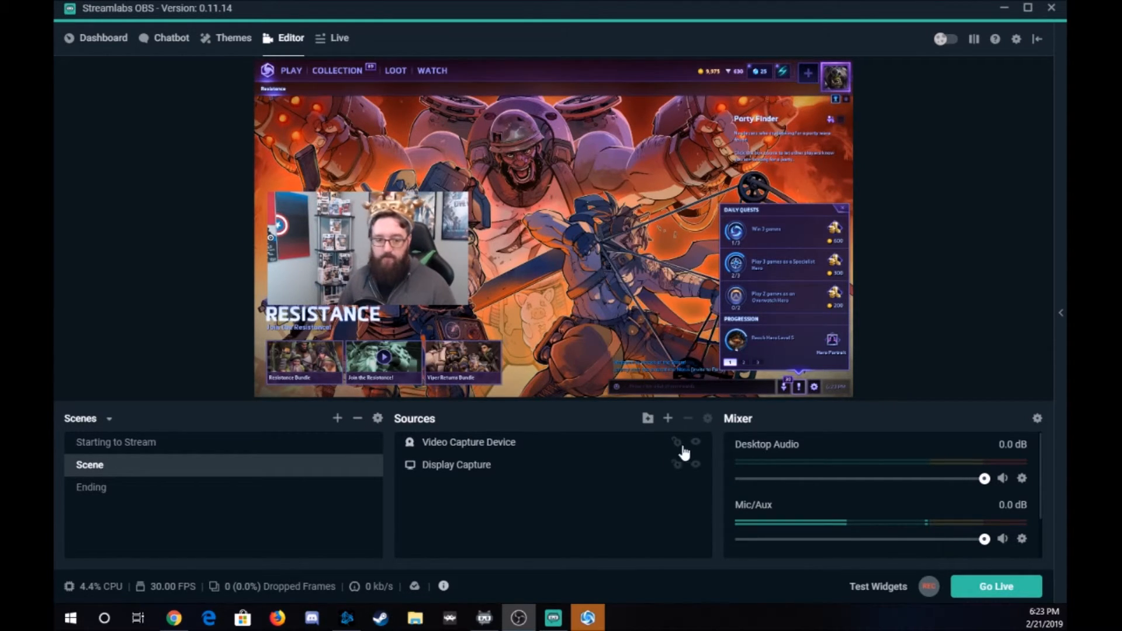
Hide the Display Capture source and add a new Game Capture source named "HotS".
left_click(696, 466)
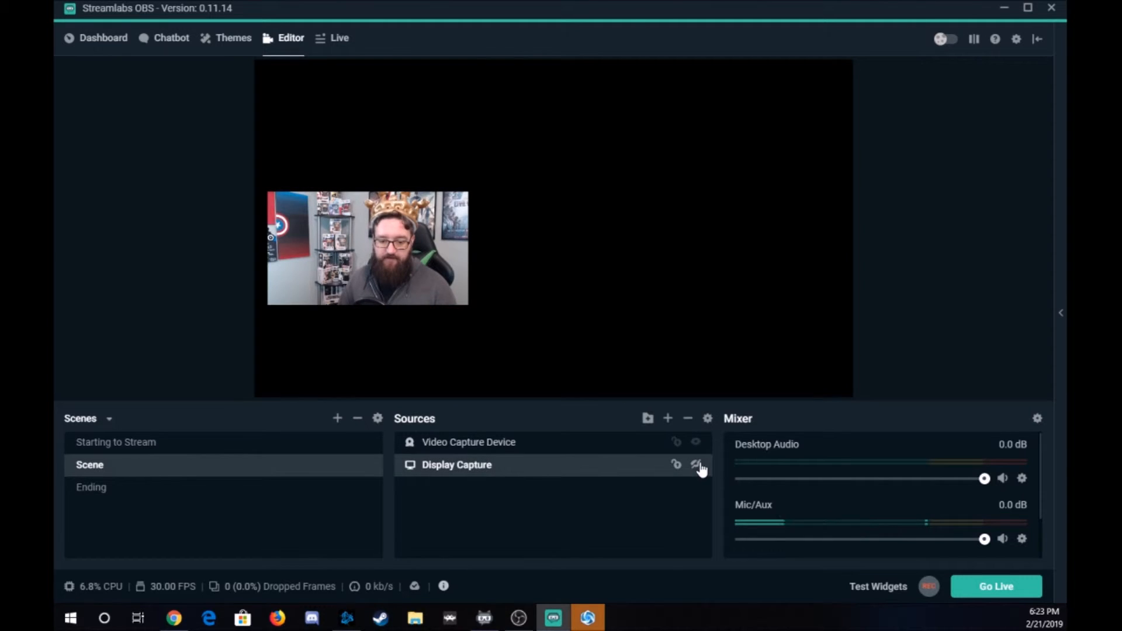
left_click(667, 419)
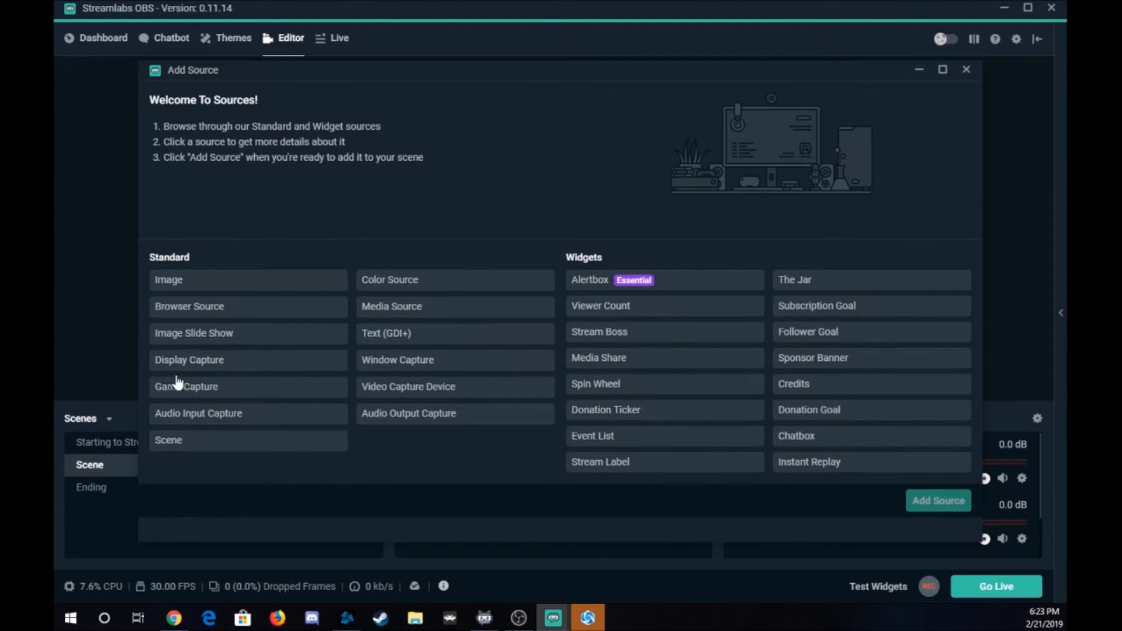
left_click(217, 395)
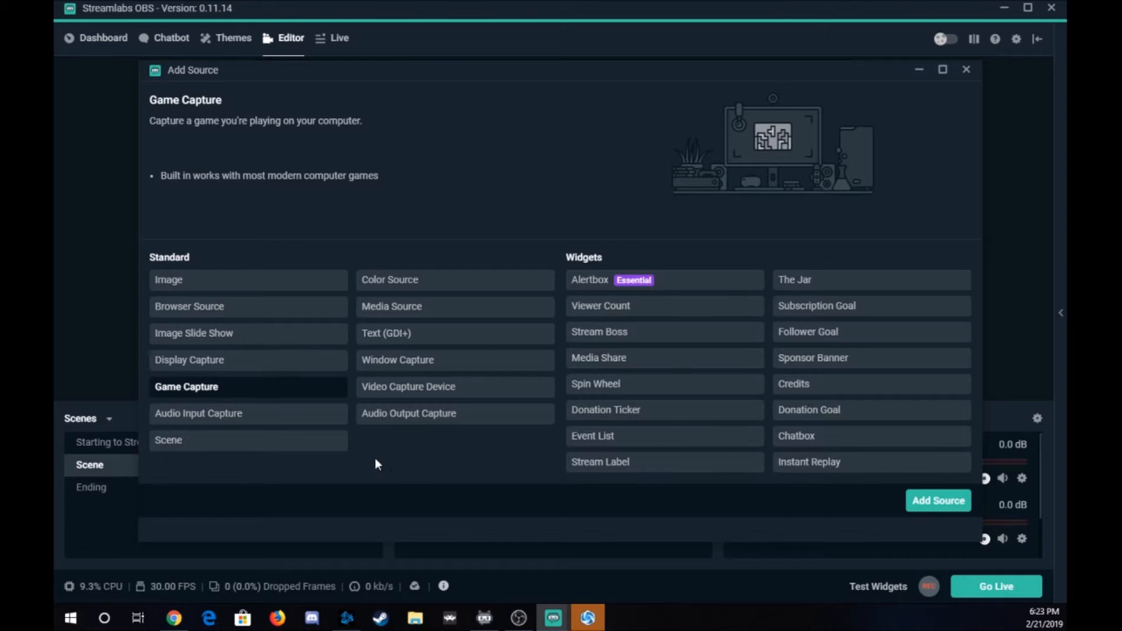
left_click(948, 502)
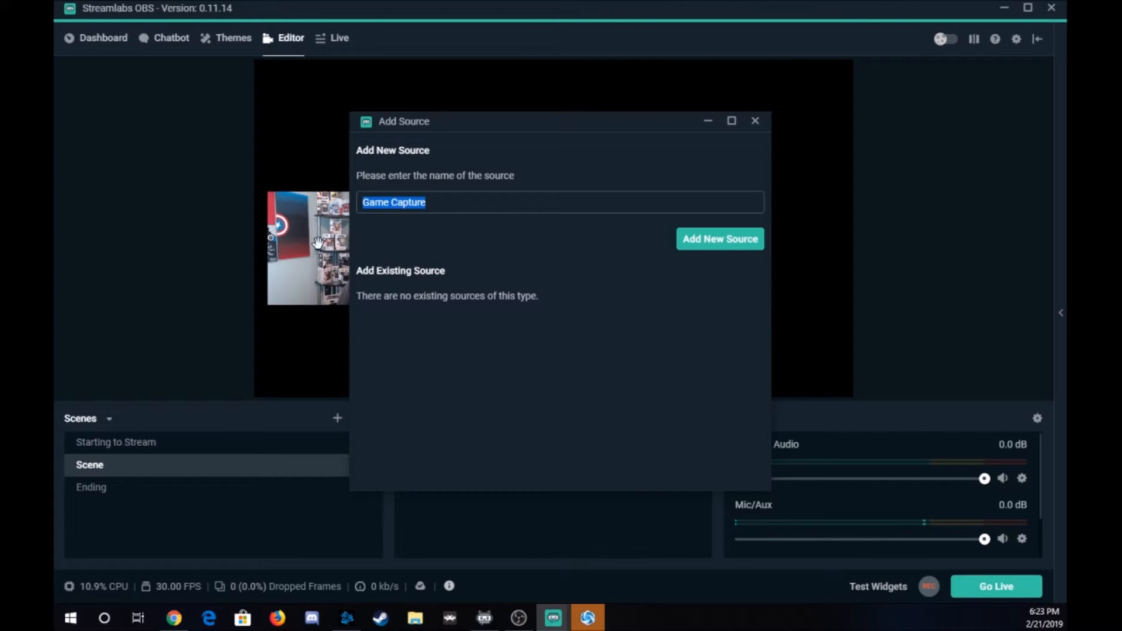
type("He")
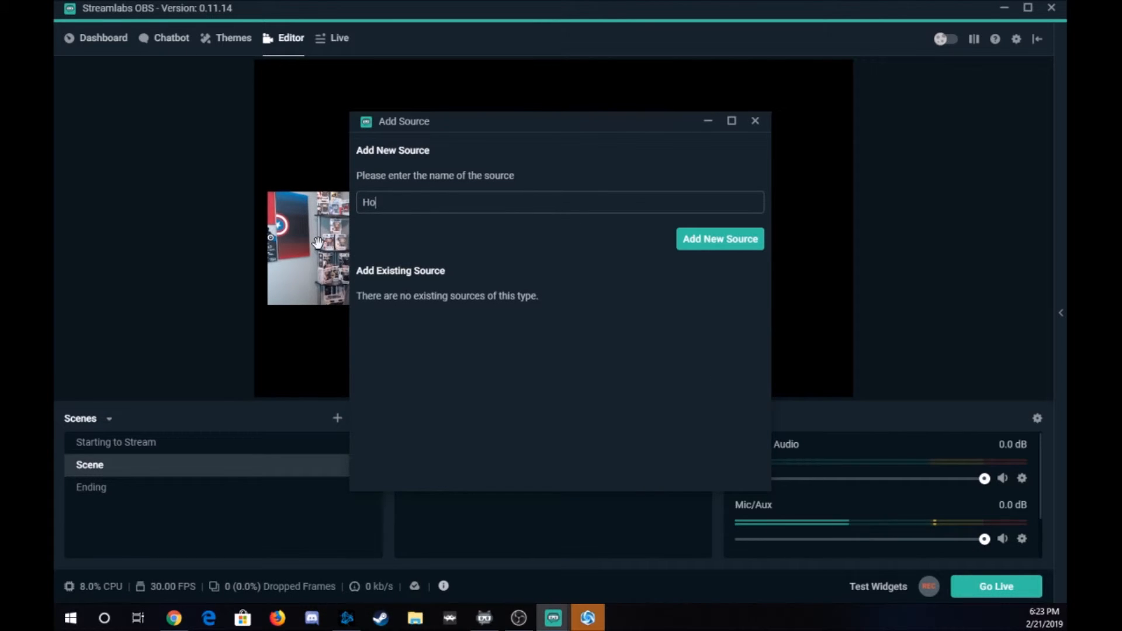
type("tS")
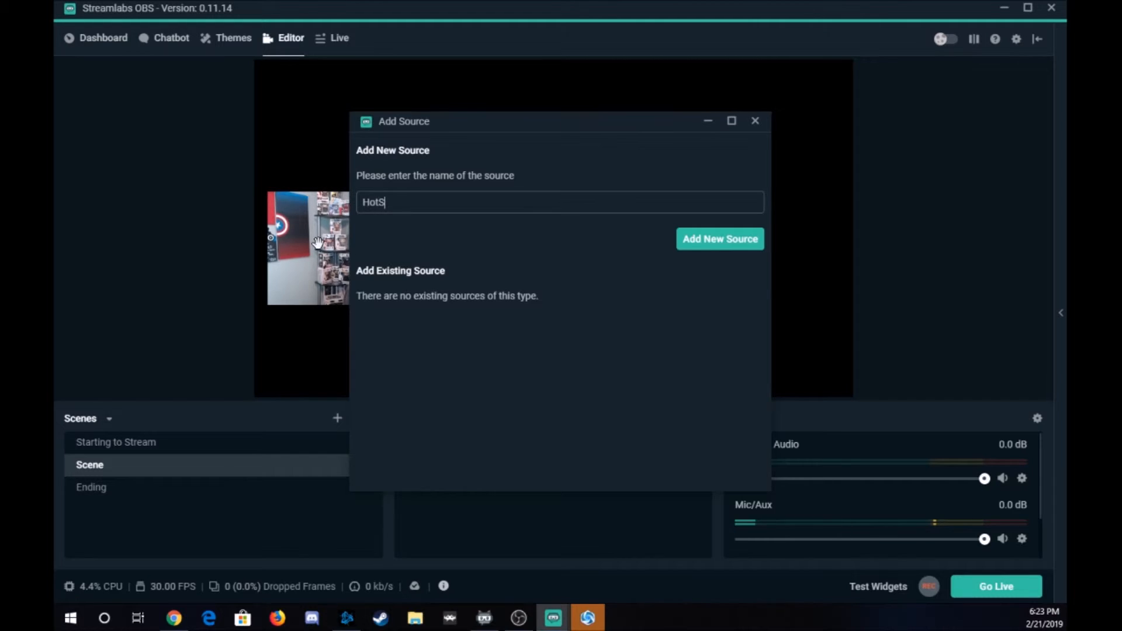
left_click(739, 248)
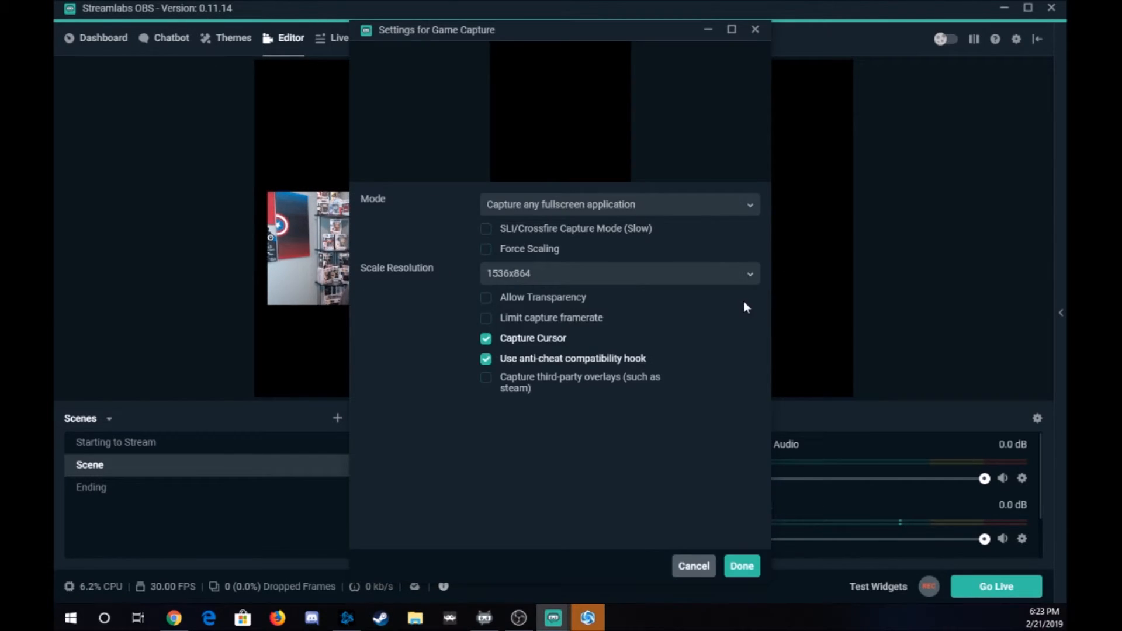
Set the HotS game capture to a specific window, Heroes of the Storm, keeping the 1536x864 scale resolution.
left_click(578, 280)
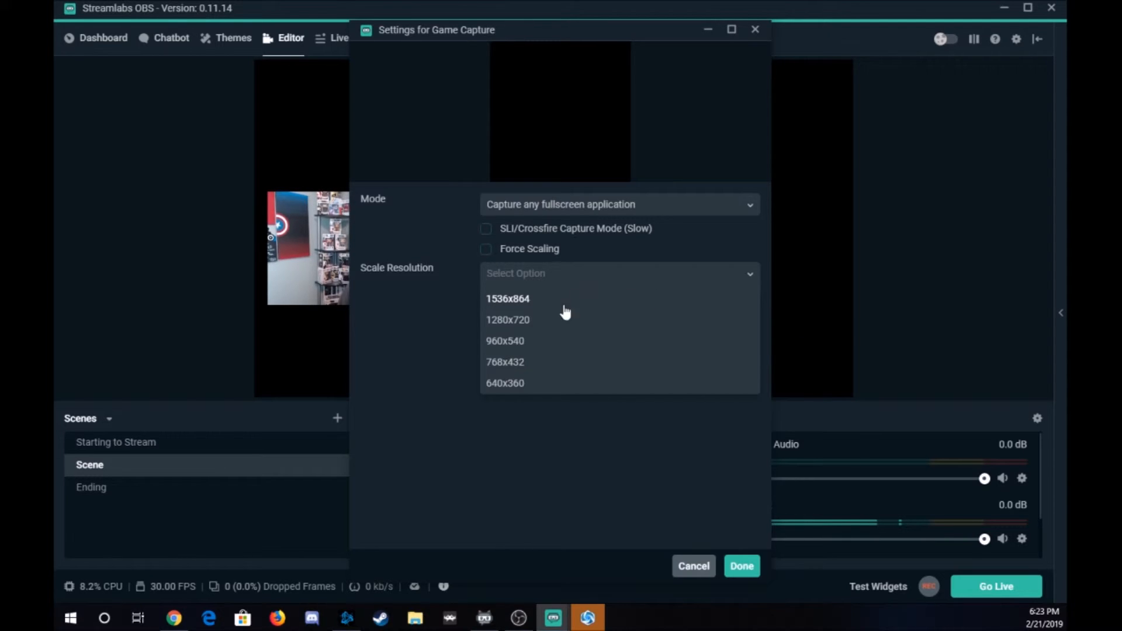
left_click(532, 299)
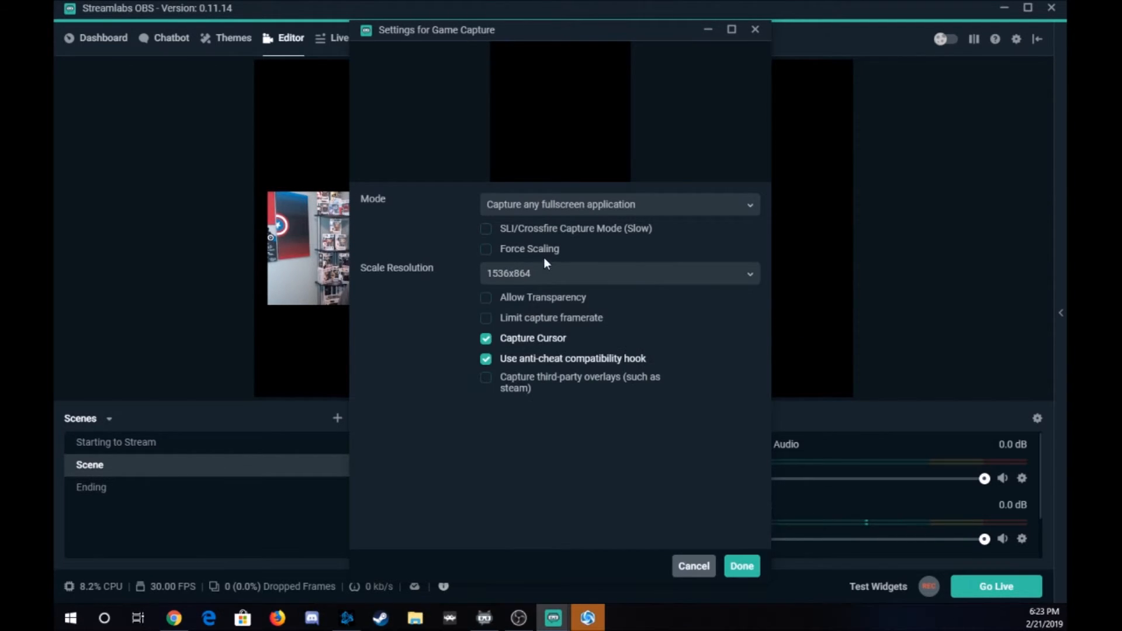
left_click(538, 208)
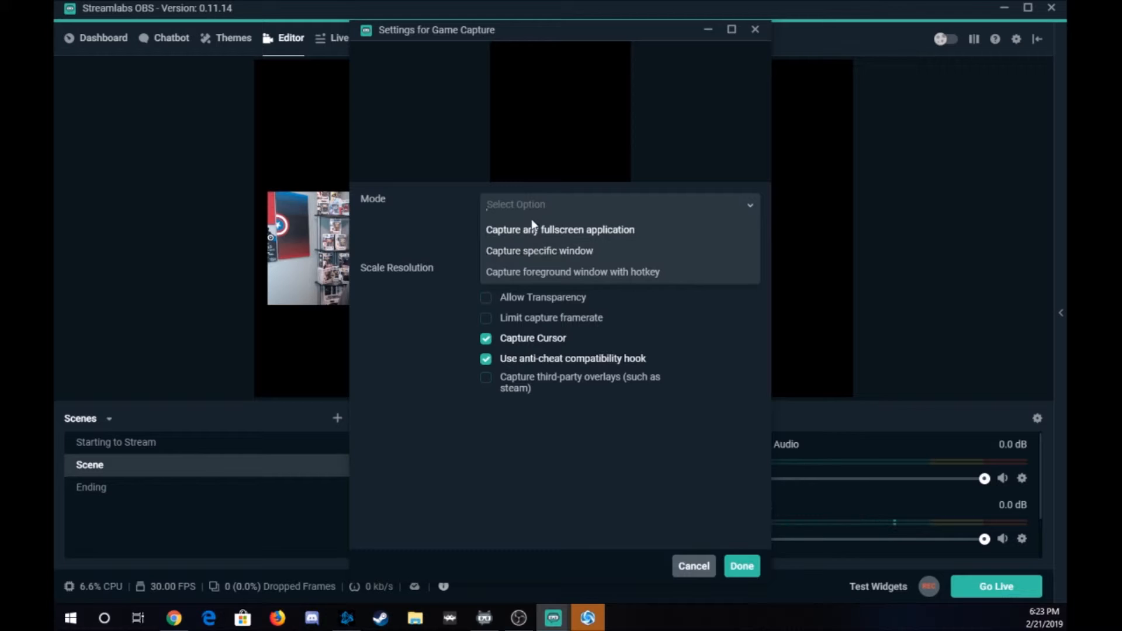
left_click(569, 254)
left_click(555, 237)
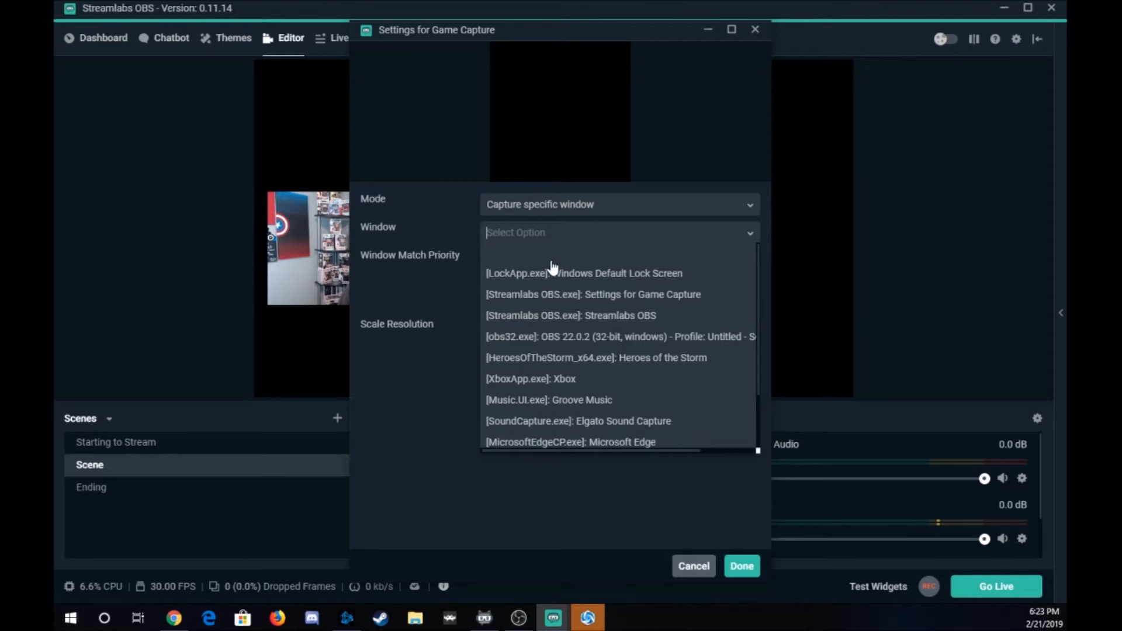
left_click(620, 364)
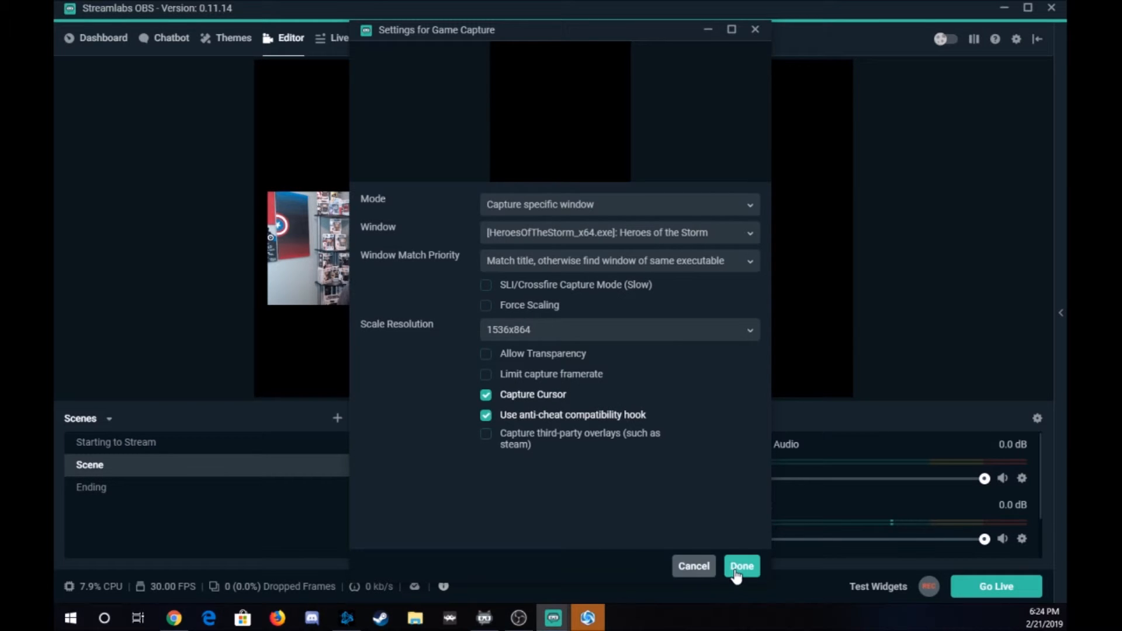
left_click(738, 570)
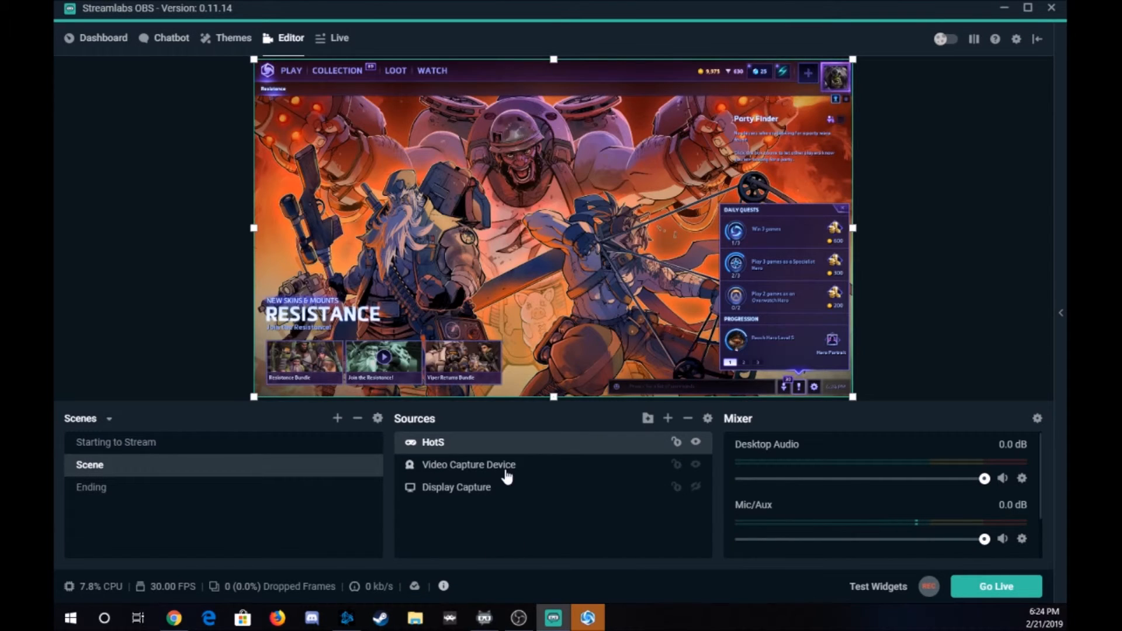
Place the HotS source below the other sources, then shrink the webcam picture and move it to the canvas's upper-right area.
left_click_drag(438, 451, 465, 497)
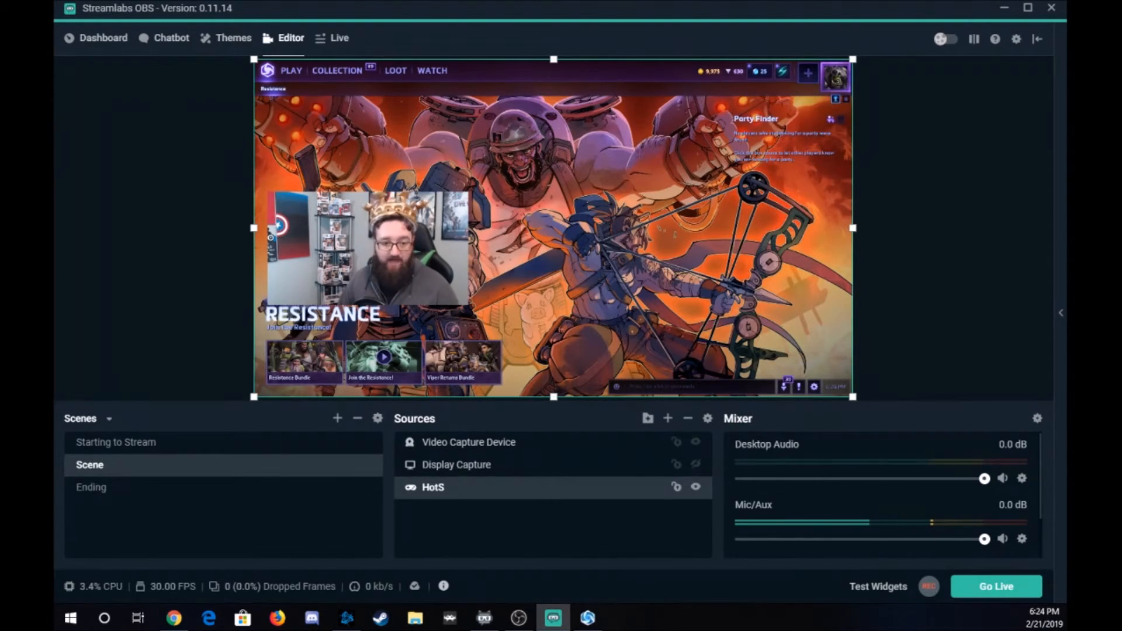
left_click(357, 270)
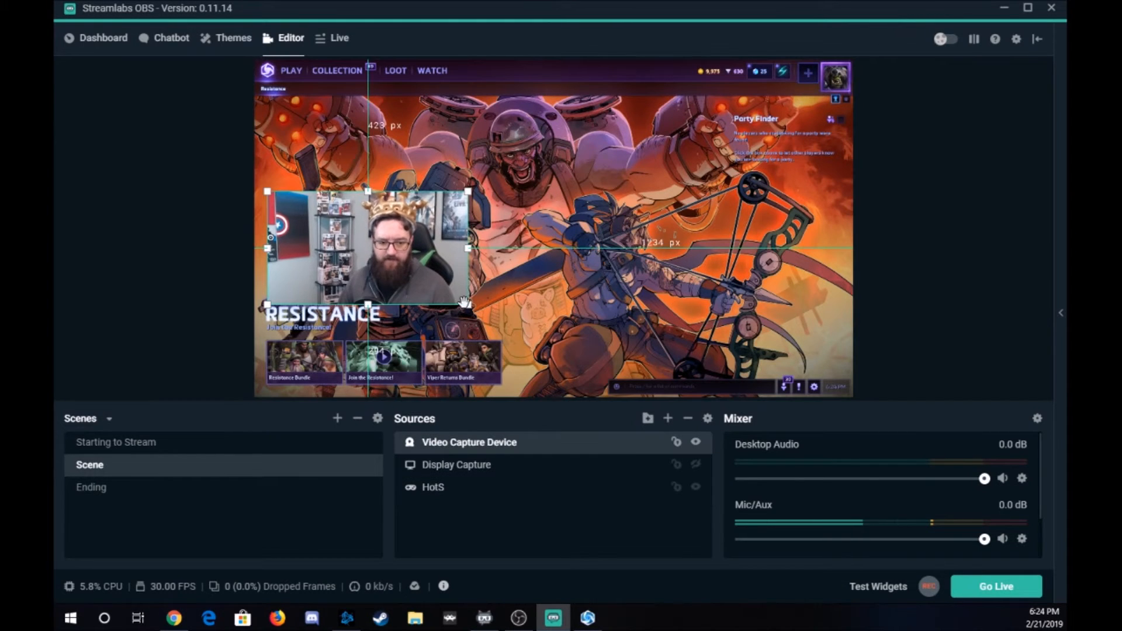
left_click_drag(468, 305, 844, 180)
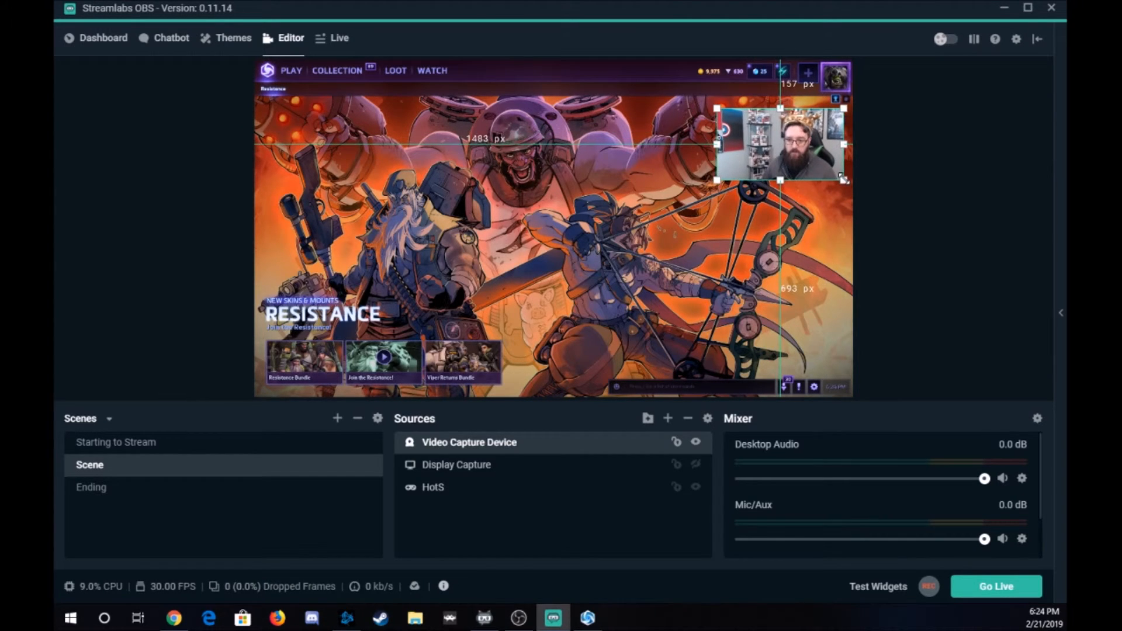
Add a new Image source named "webcamborder" to the main scene and load the green webcam border image into it.
left_click(926, 312)
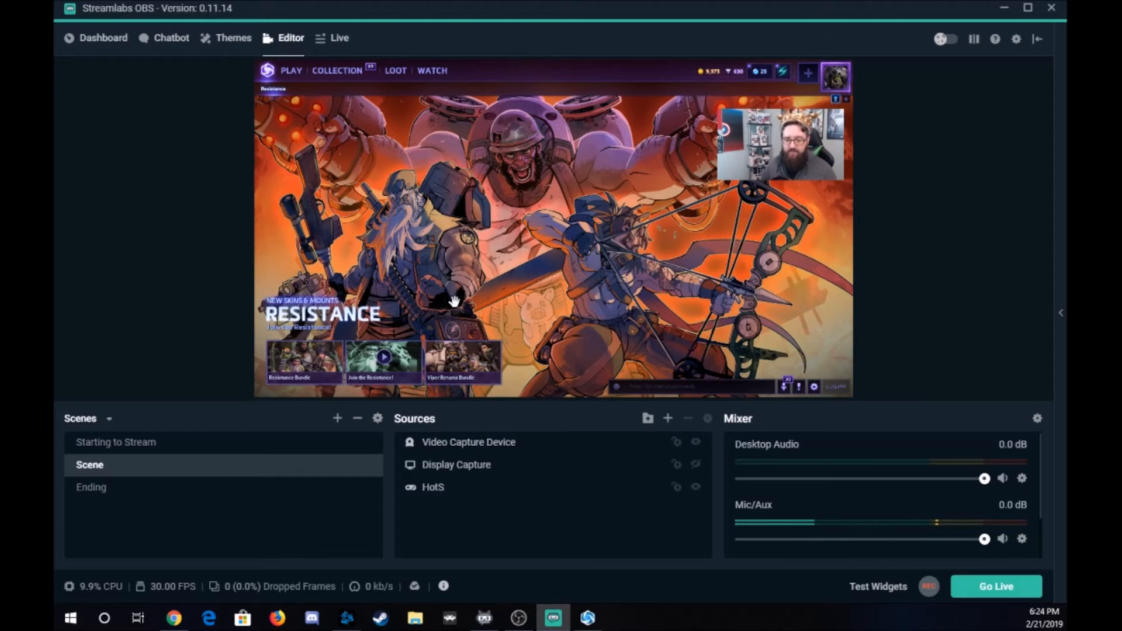
left_click(668, 418)
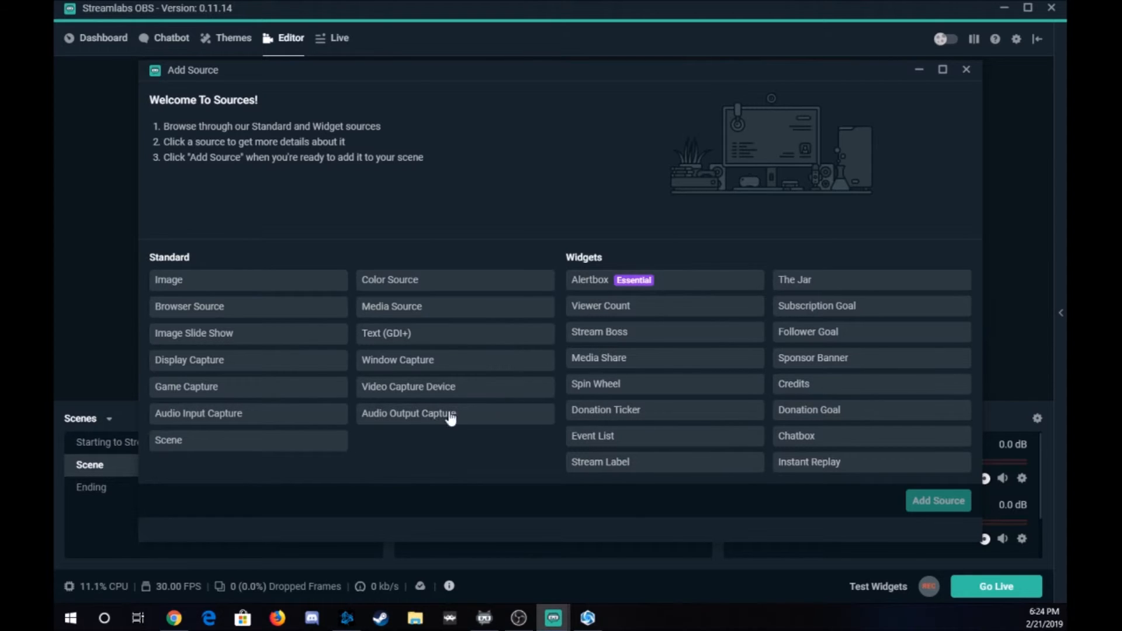
left_click(200, 285)
left_click(934, 503)
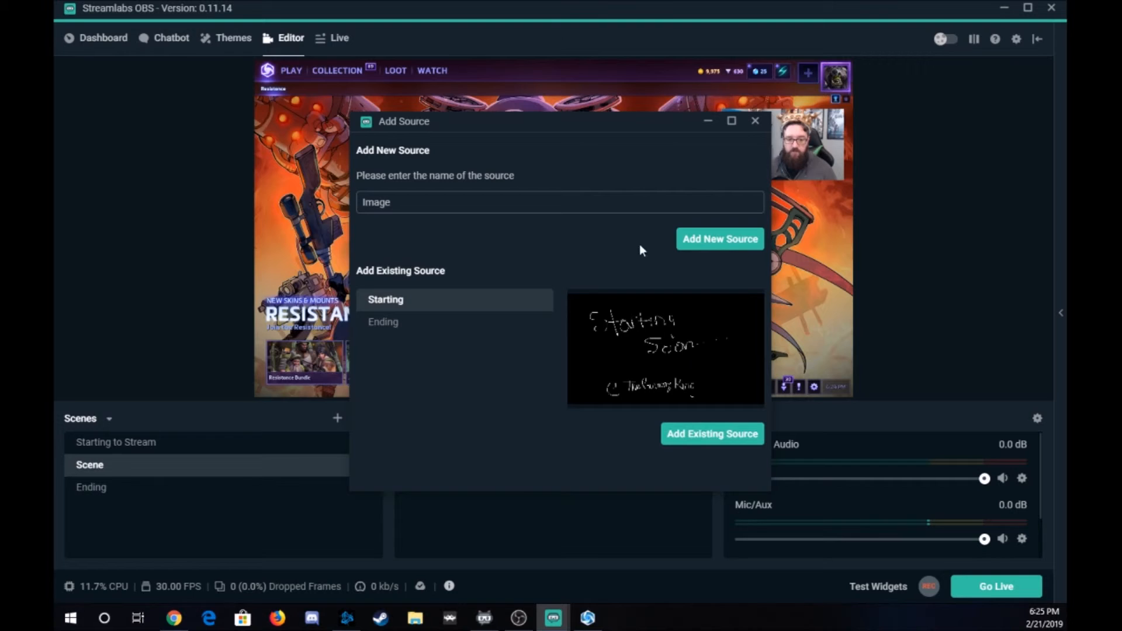
double_click(434, 195)
type("webcamborder")
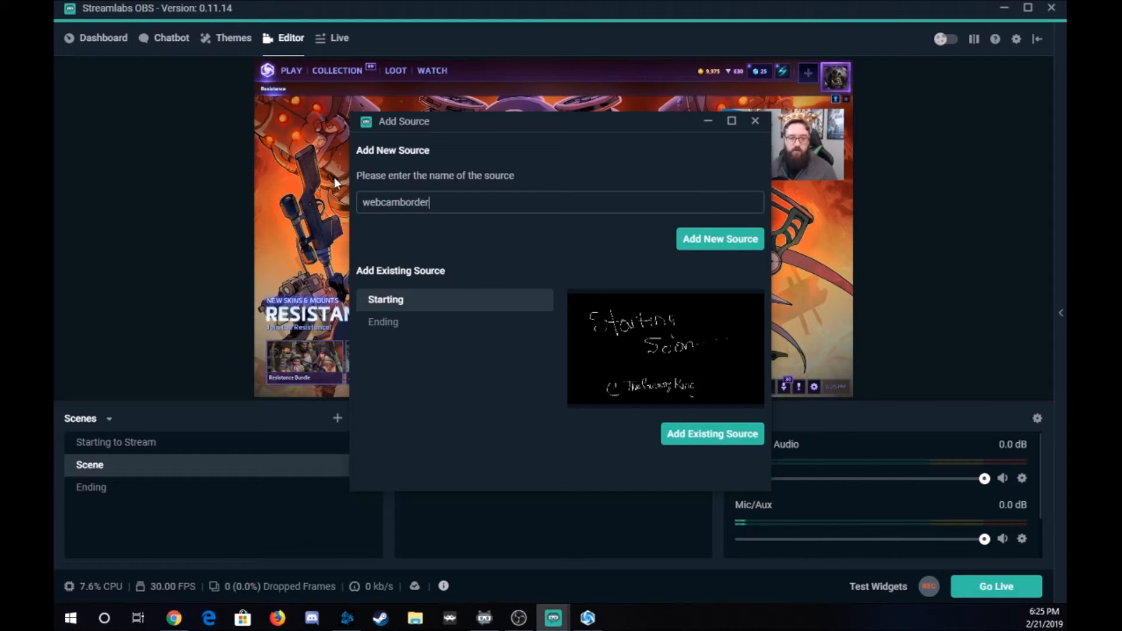
left_click(725, 249)
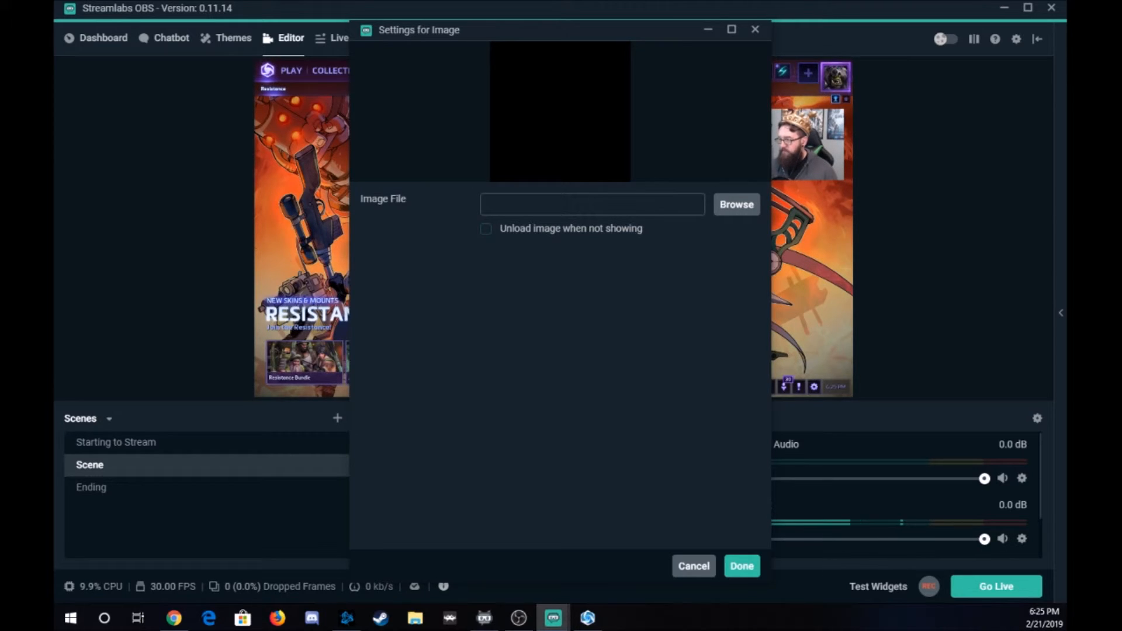
left_click(742, 566)
Shrink the webcamborder image and position it around the webcam picture in the canvas's upper-right area.
left_click_drag(852, 397, 285, 135)
left_click_drag(338, 175, 775, 170)
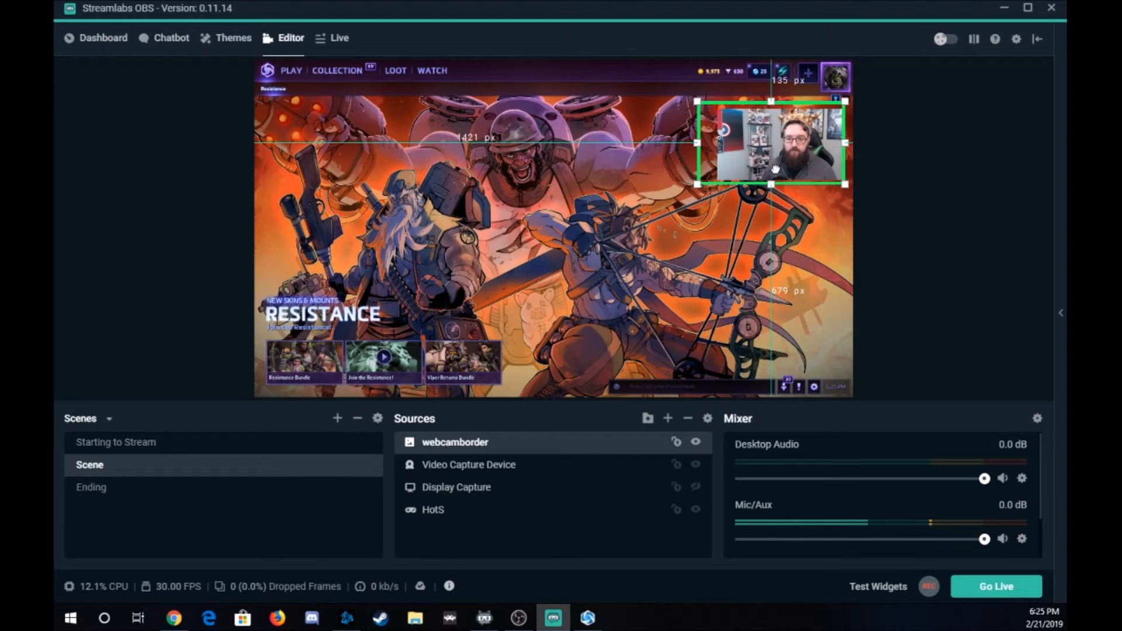
left_click_drag(704, 109, 714, 115)
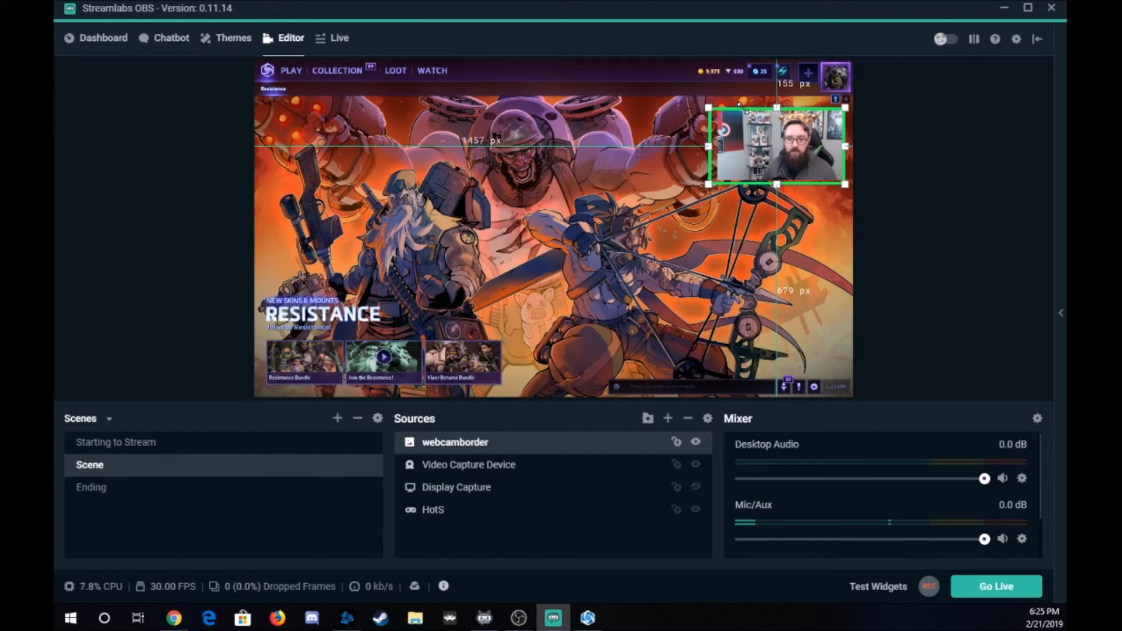
left_click_drag(754, 169, 762, 164)
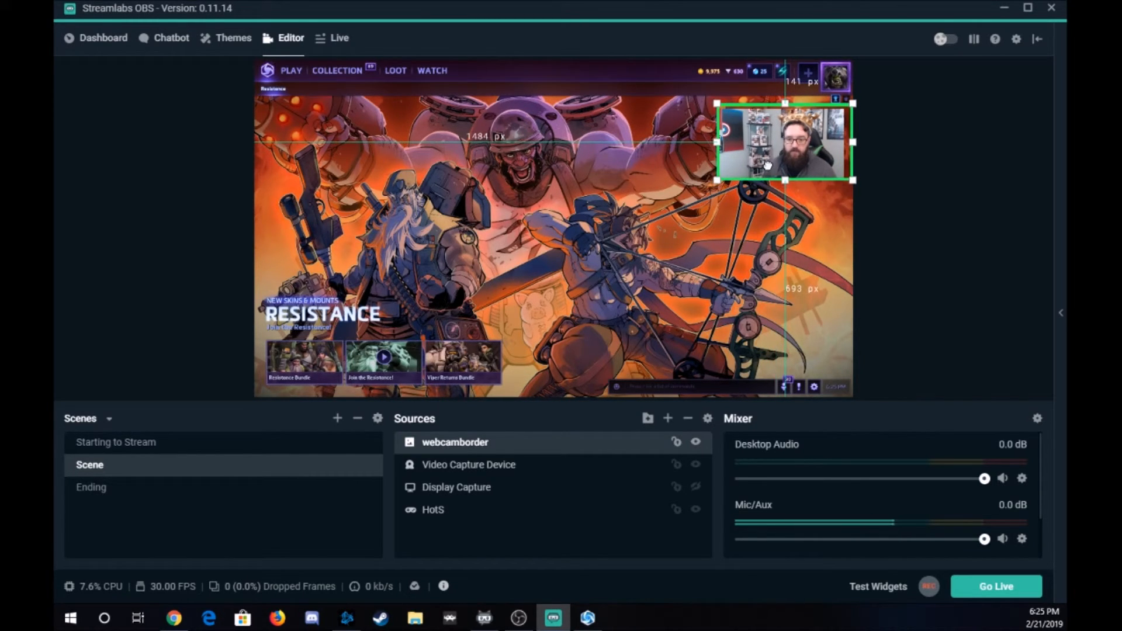
left_click_drag(717, 104, 723, 107)
left_click_drag(815, 150, 806, 148)
left_click(951, 315)
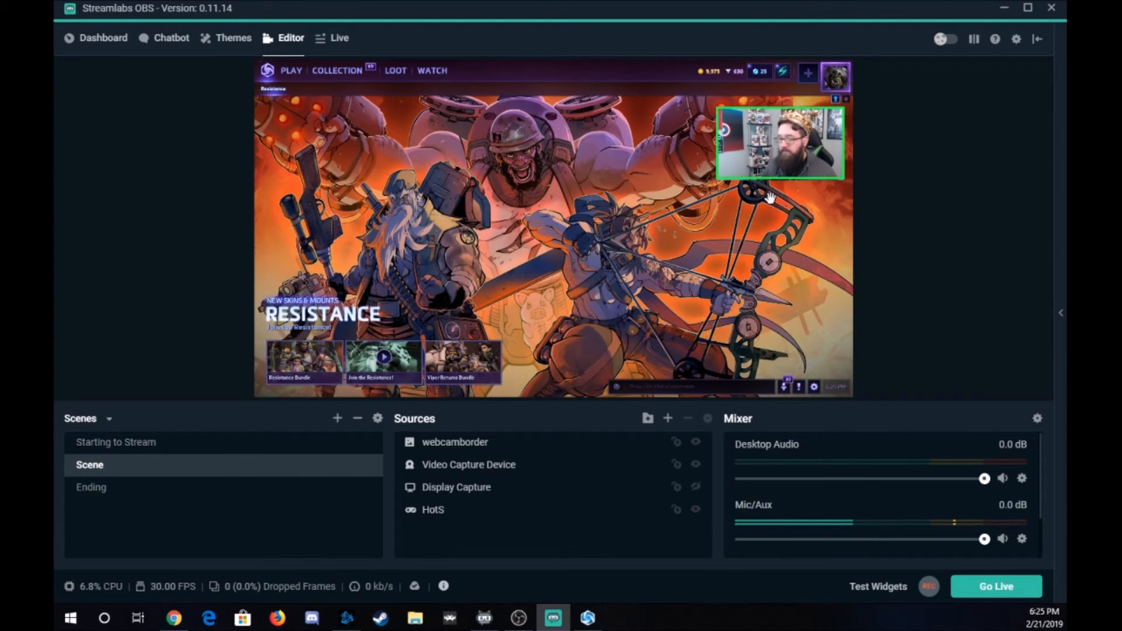
Enlarge the webcamborder image slightly from its lower-right corner so it frames the whole webcam picture.
left_click(781, 159)
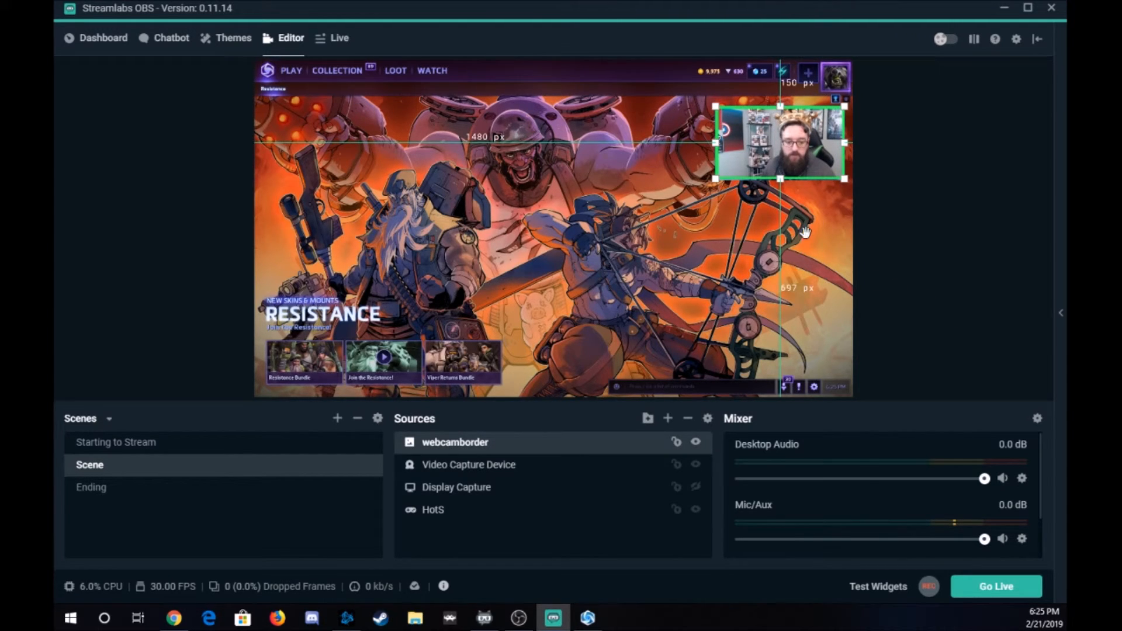
left_click_drag(844, 179, 846, 181)
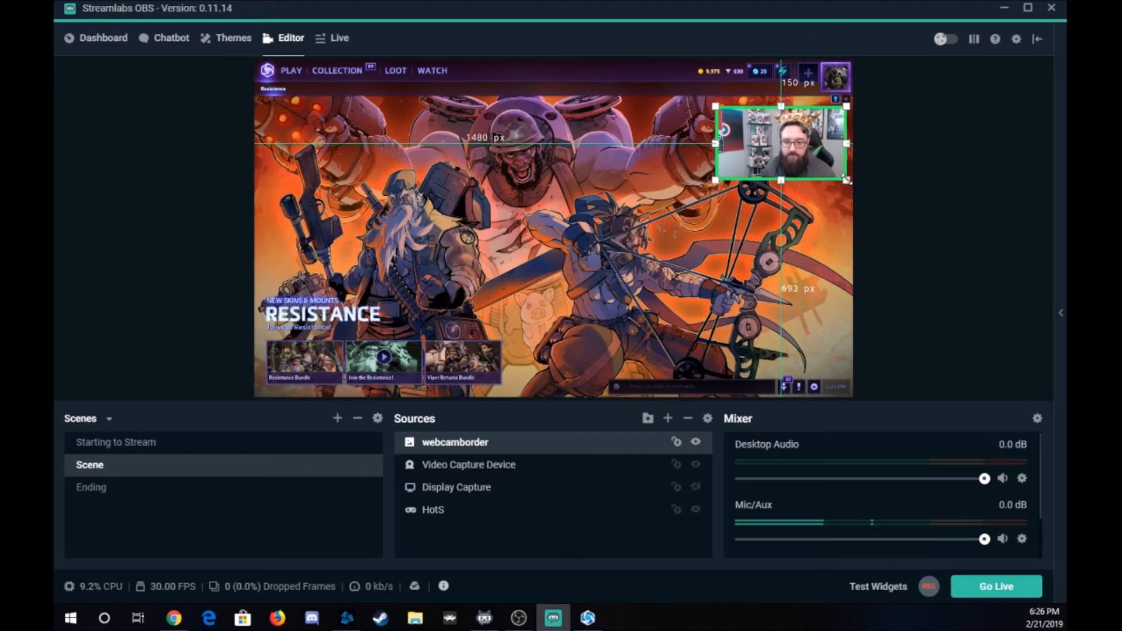
left_click(895, 193)
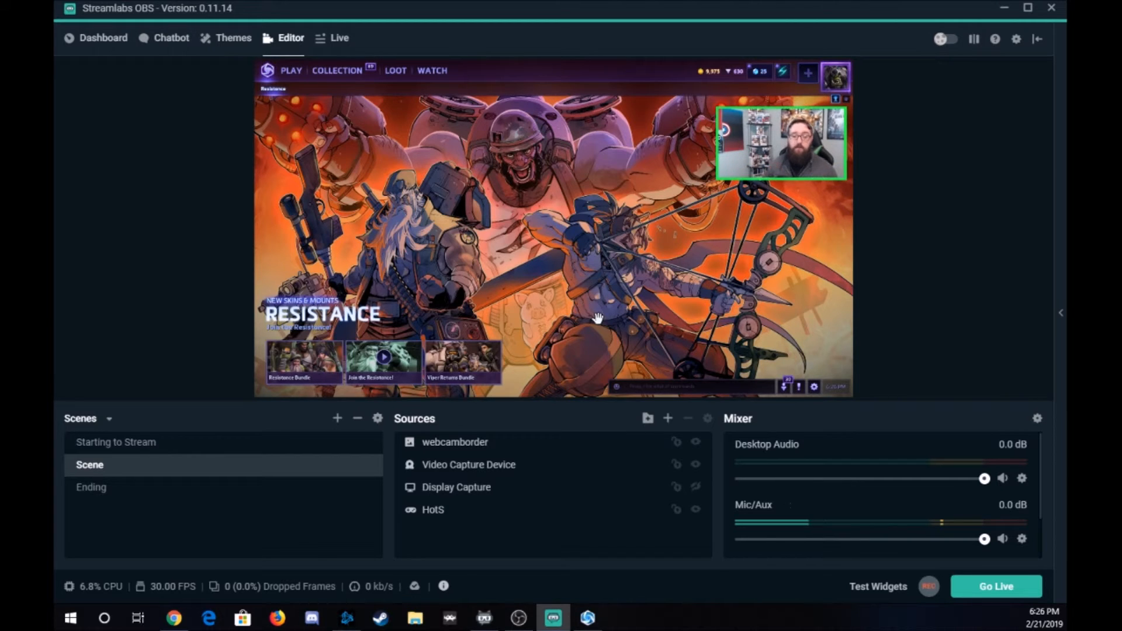
Add an Alertbox widget named "Alert Box" with its default settings and place it in the canvas's upper-left area.
left_click(668, 419)
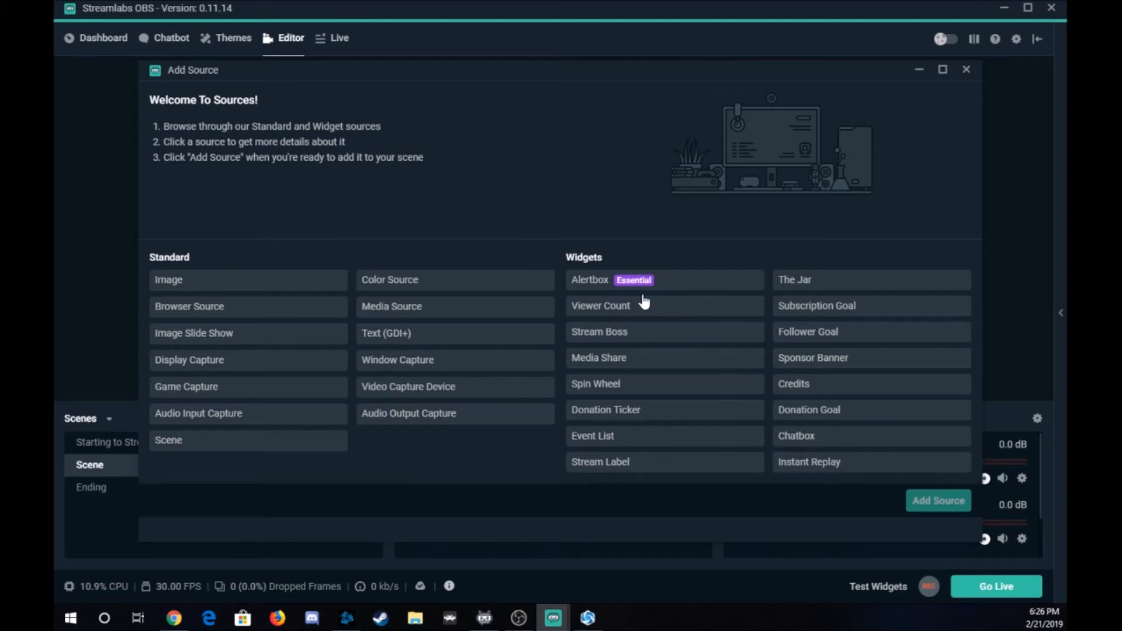
left_click(658, 283)
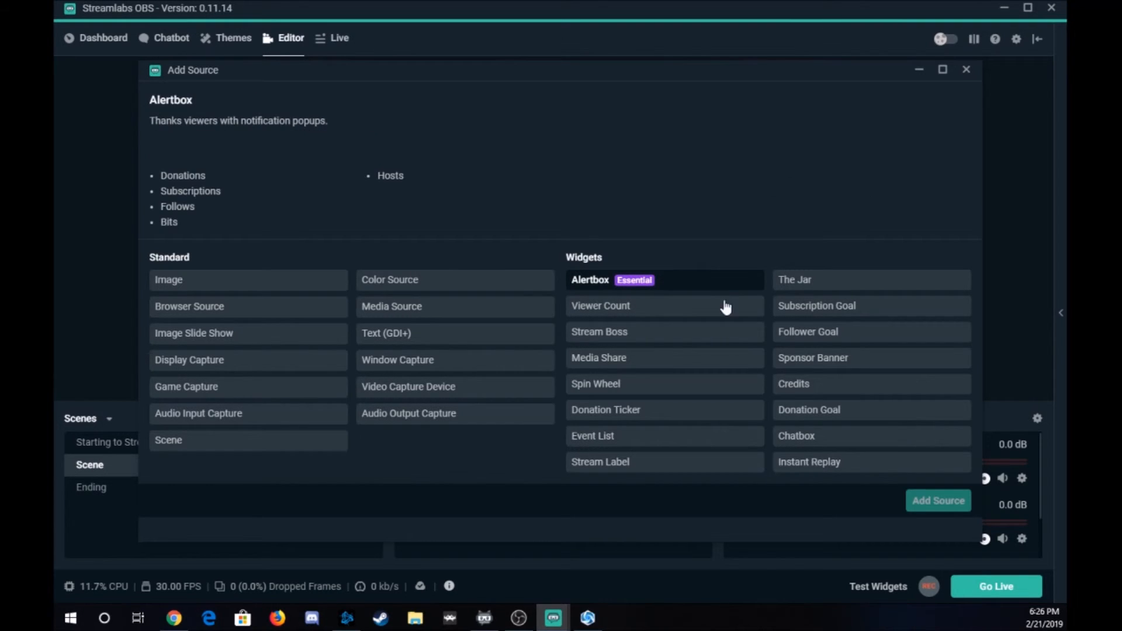
left_click(944, 501)
left_click(724, 242)
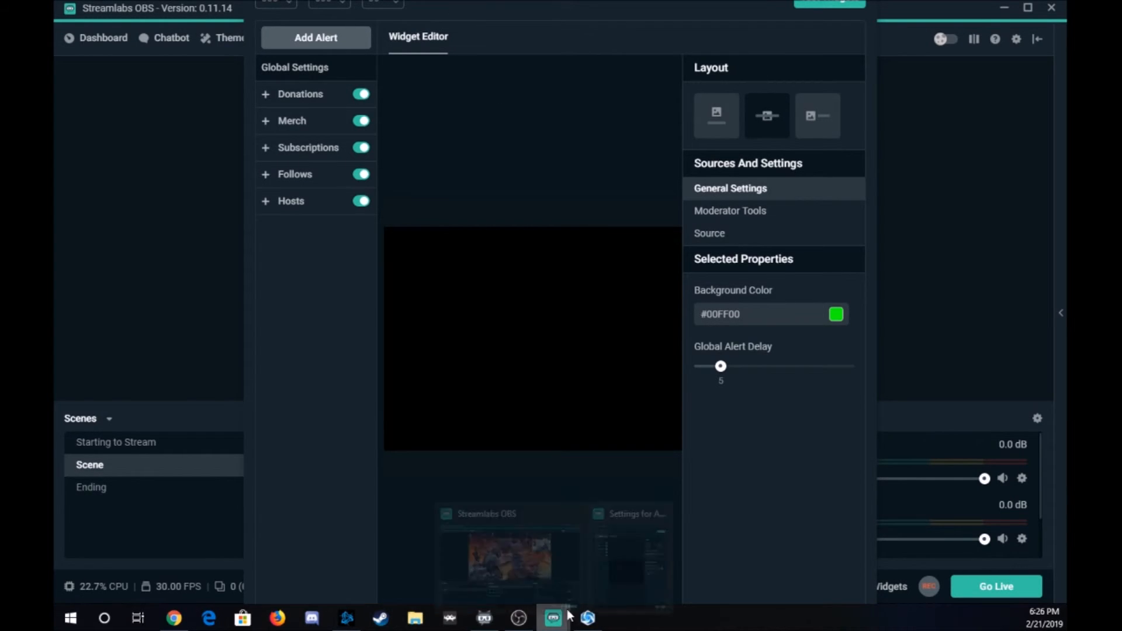
mouse_move(552, 617)
left_click(617, 559)
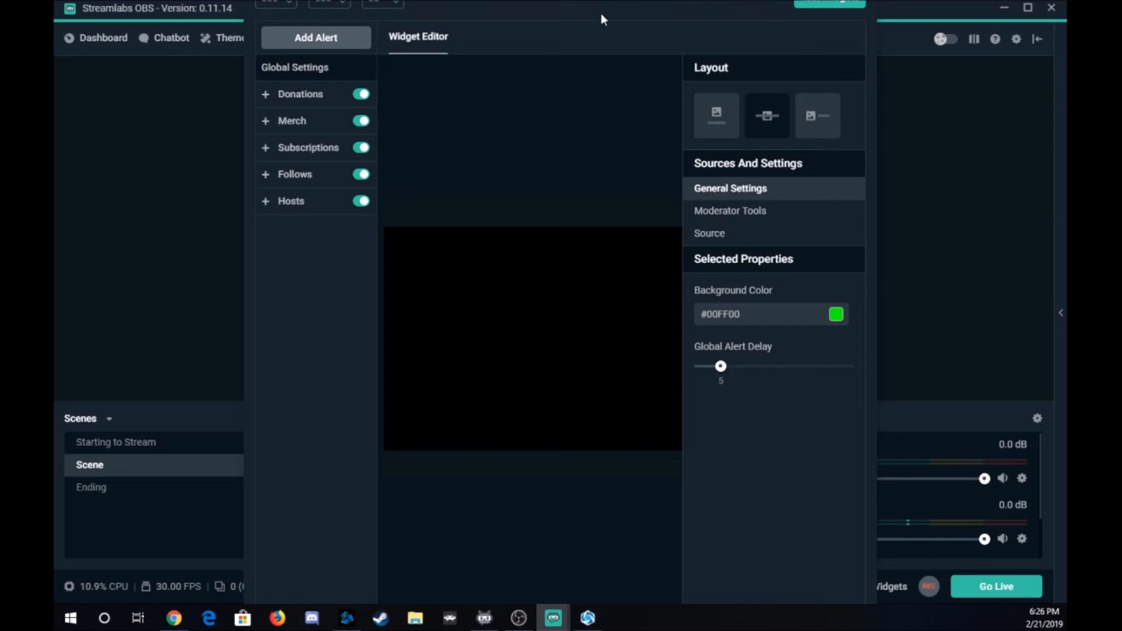
mouse_move(566, 616)
left_click(604, 557)
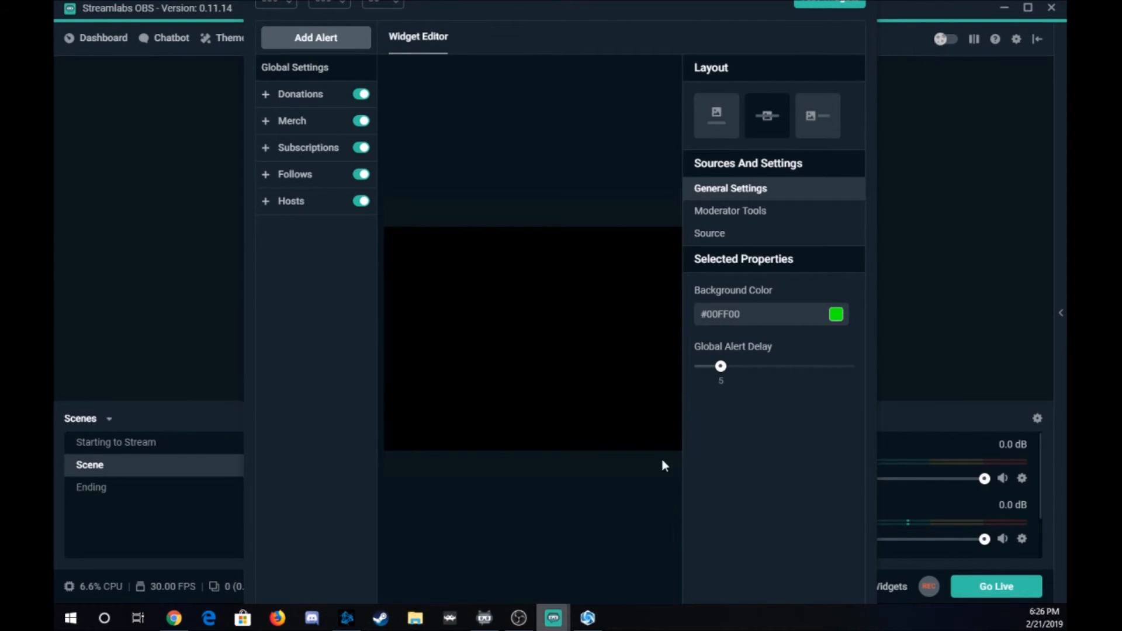
left_click(879, 54)
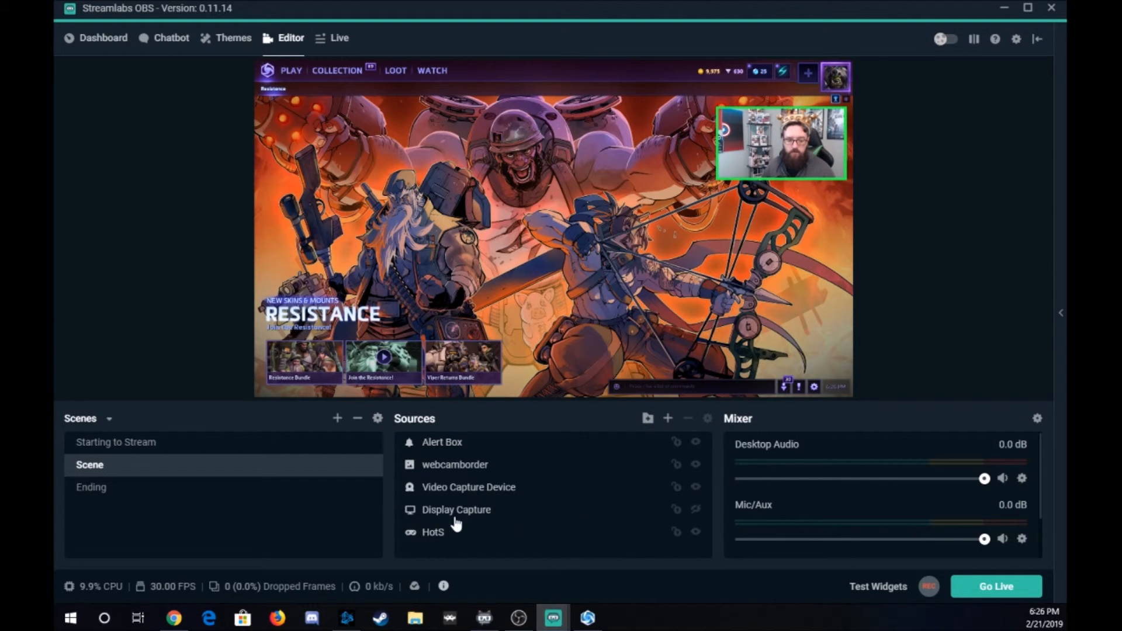
left_click(451, 444)
left_click_drag(588, 145, 408, 184)
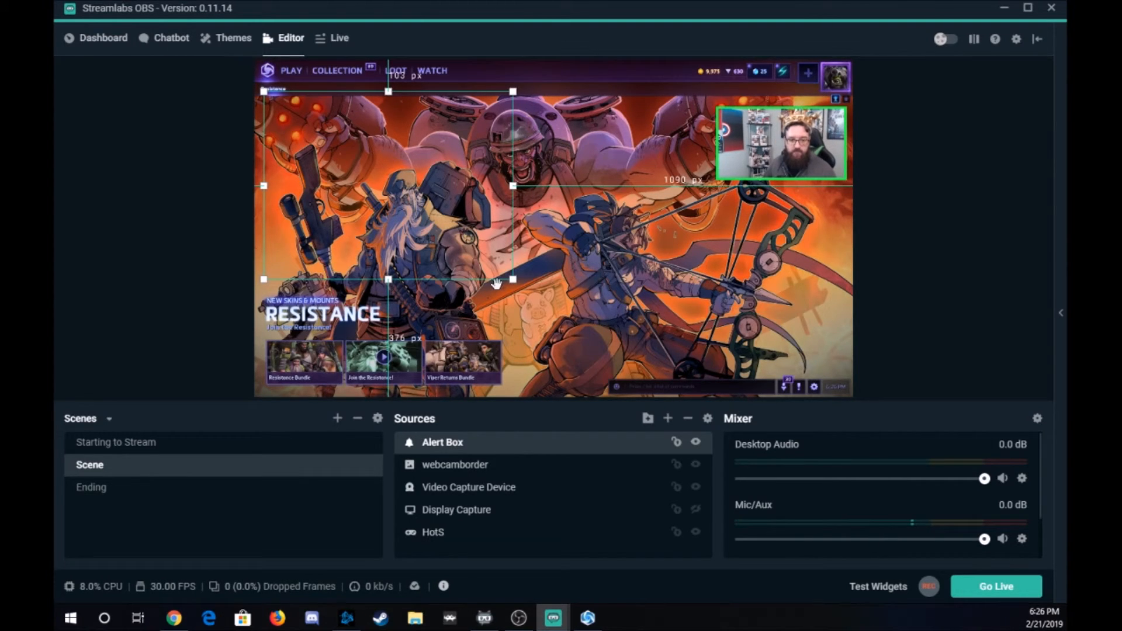
Add an Event List widget with its default settings, shrink it and place it directly below the webcam picture.
left_click(669, 419)
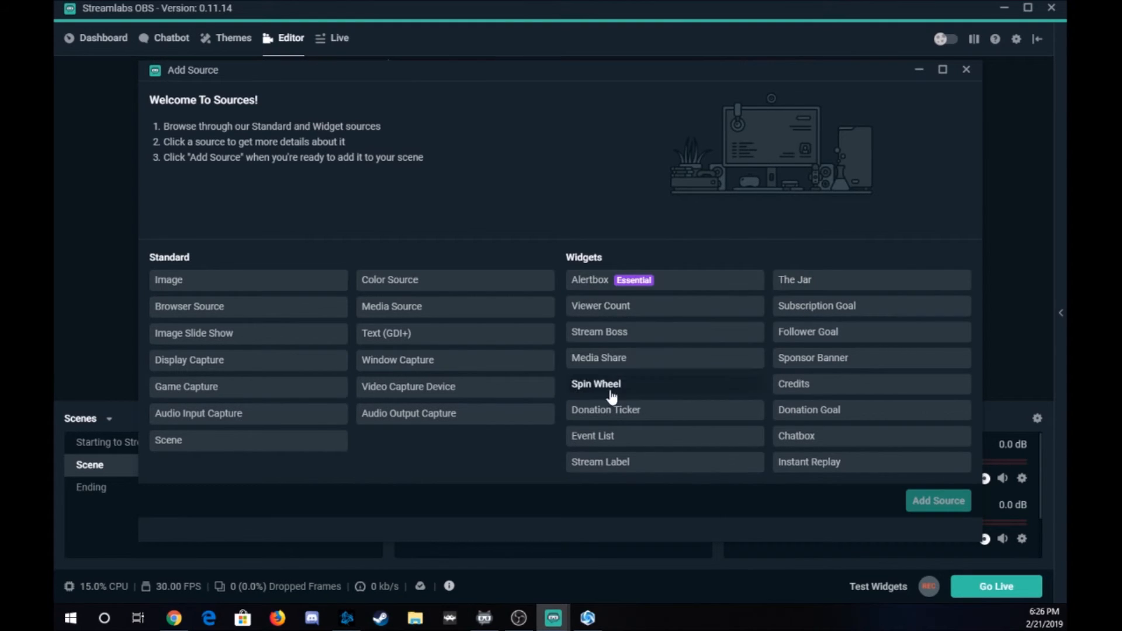
left_click(610, 440)
left_click(938, 502)
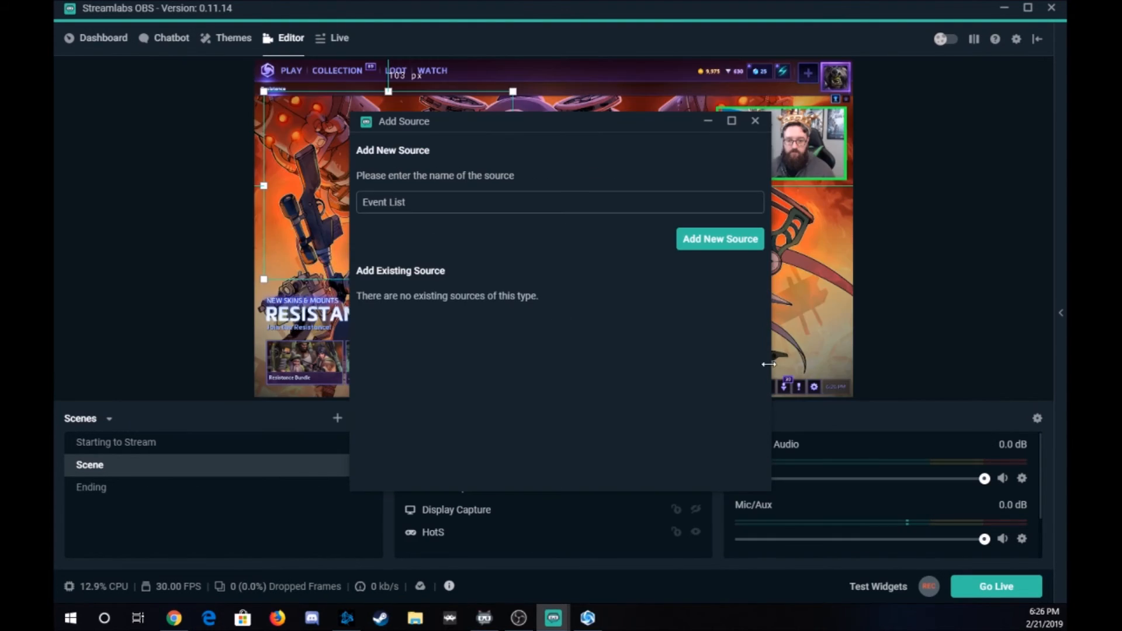
left_click(742, 244)
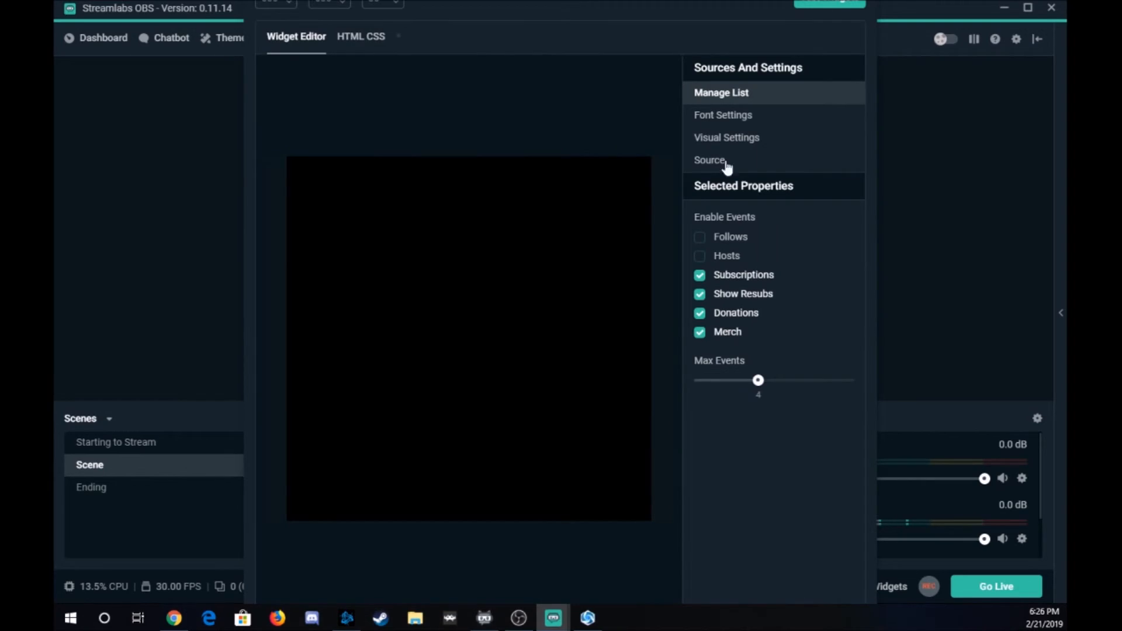
mouse_move(554, 618)
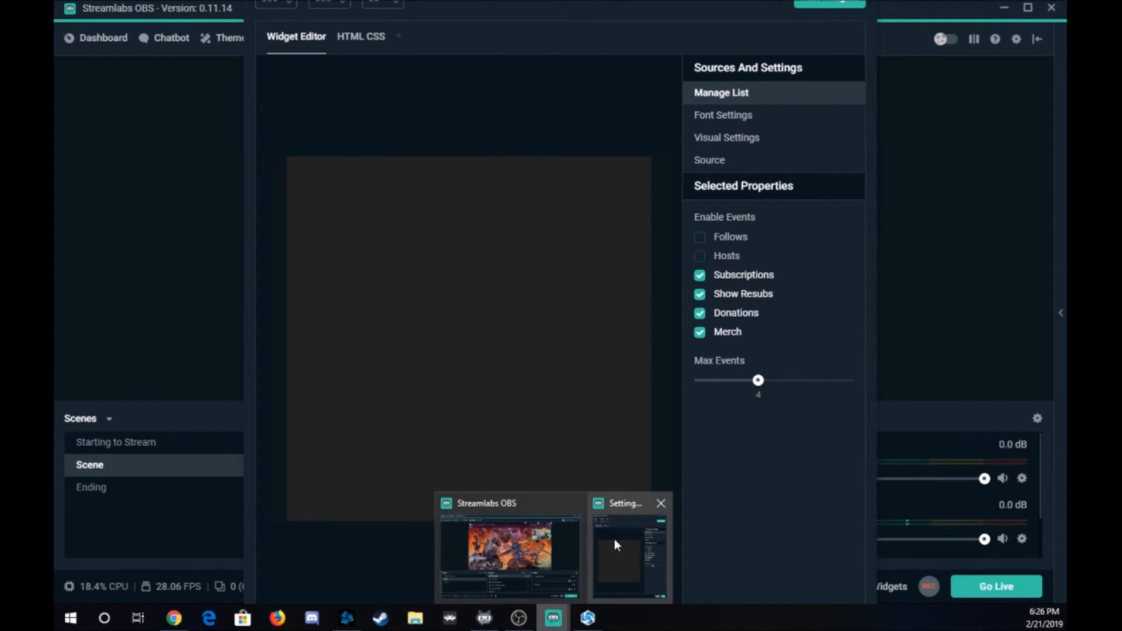
left_click(665, 506)
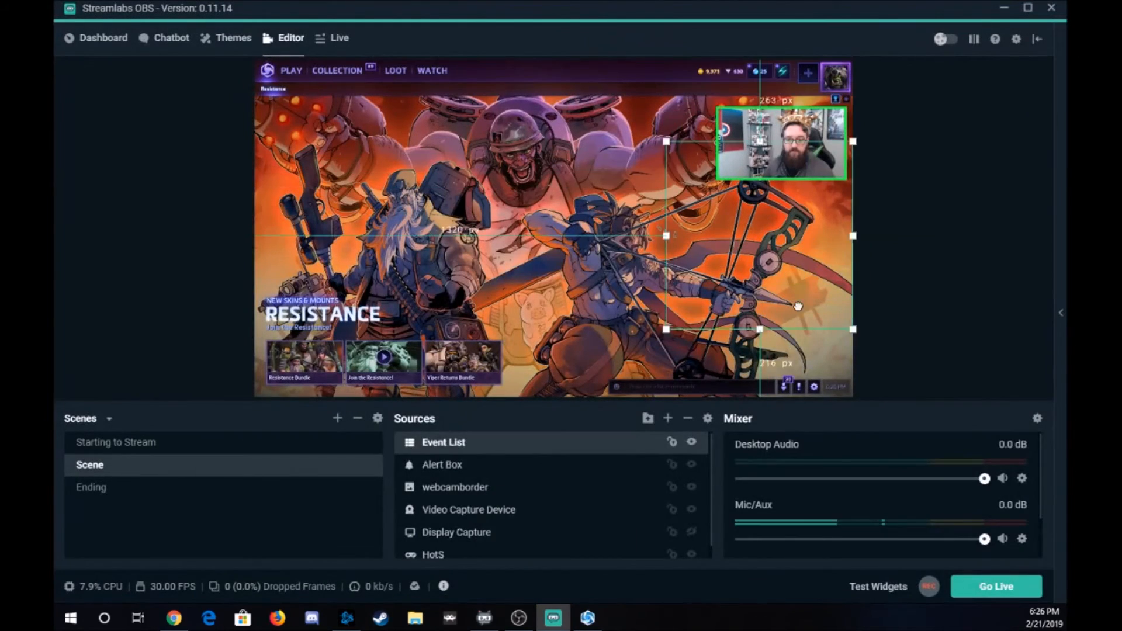
left_click_drag(664, 274, 760, 249)
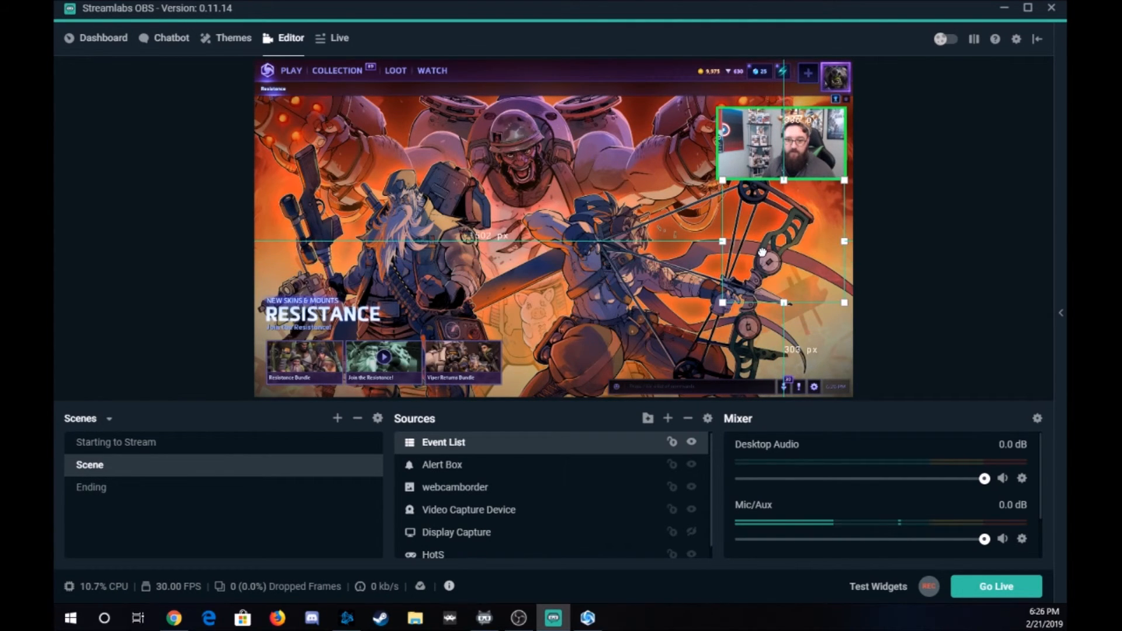
left_click(963, 251)
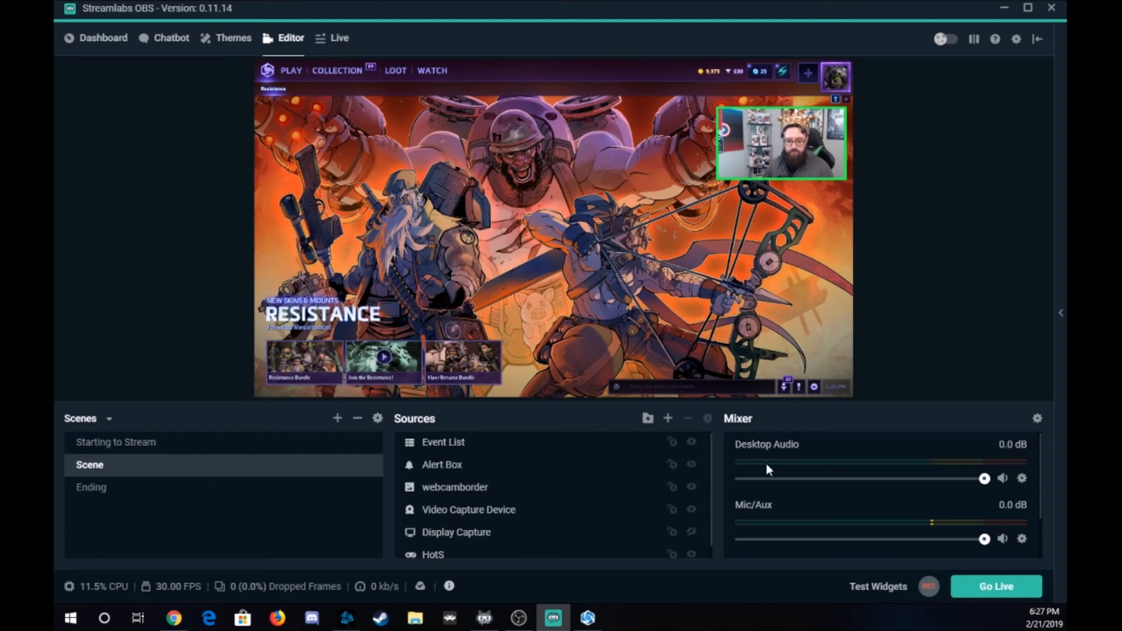
Add a Viewer Count widget with only Mixer viewers enabled and place its counter over the webcam picture's upper-left corner.
left_click(669, 419)
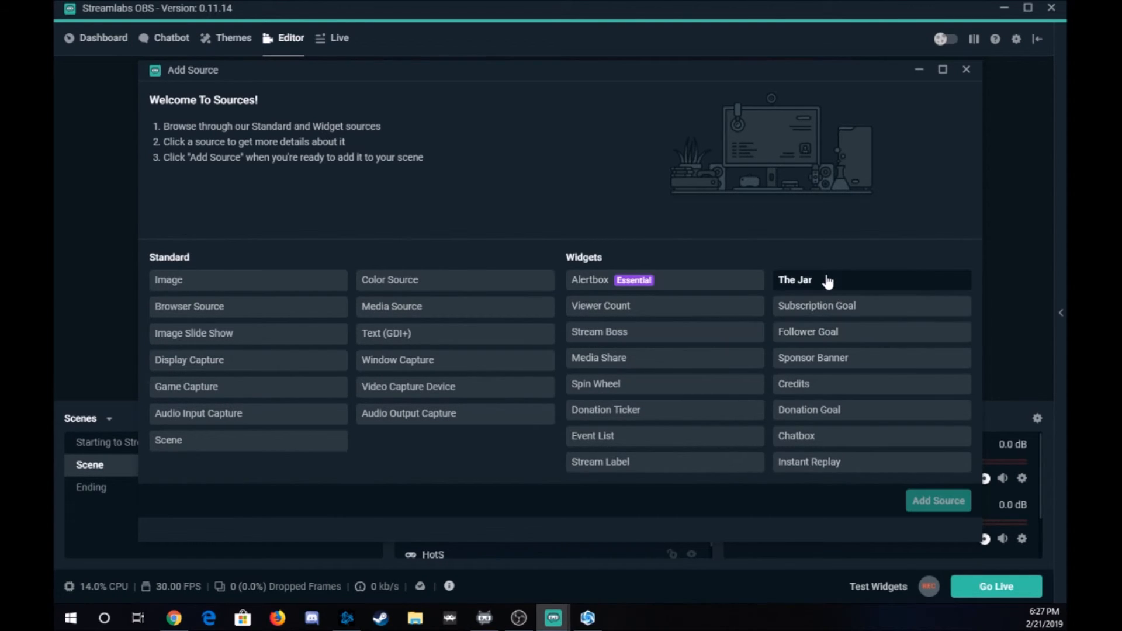
left_click(661, 316)
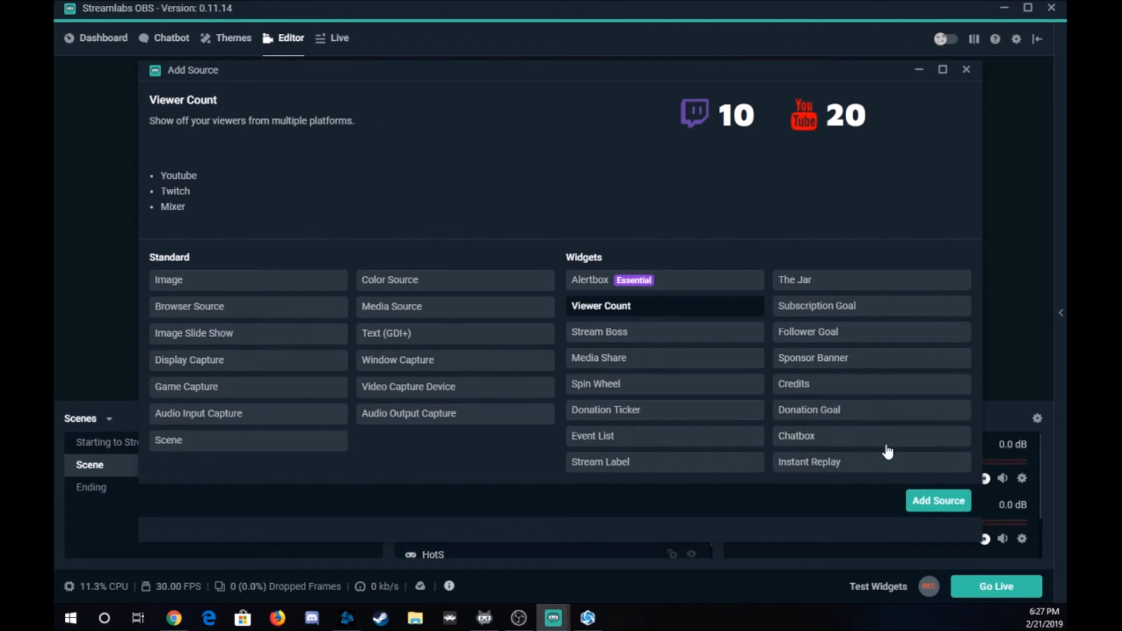
left_click(940, 501)
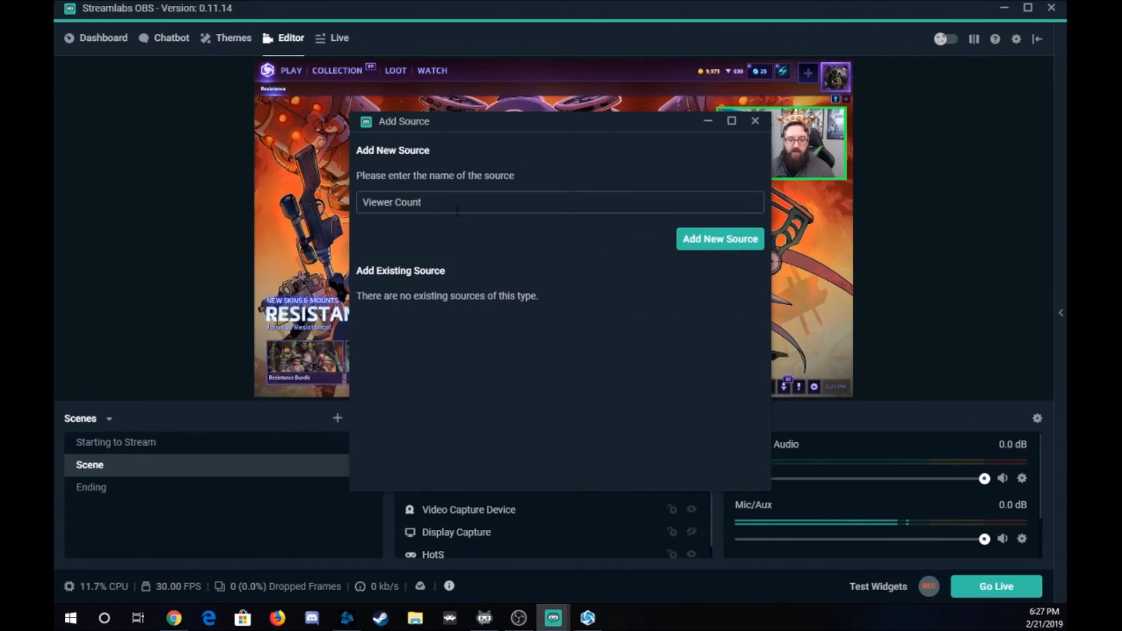
left_click(719, 238)
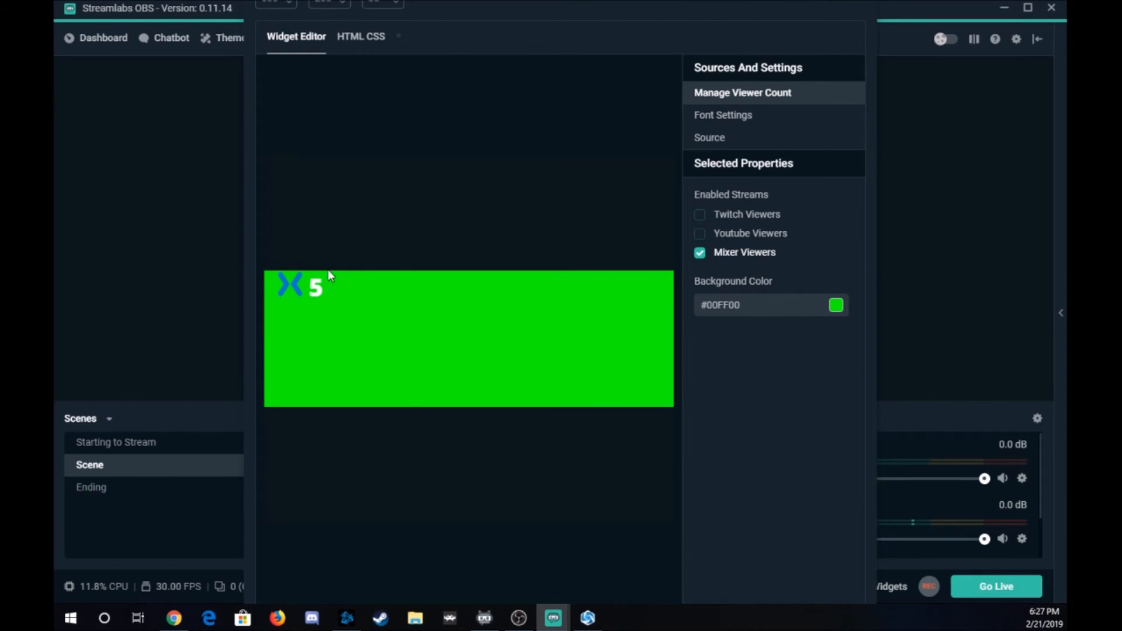
mouse_move(554, 618)
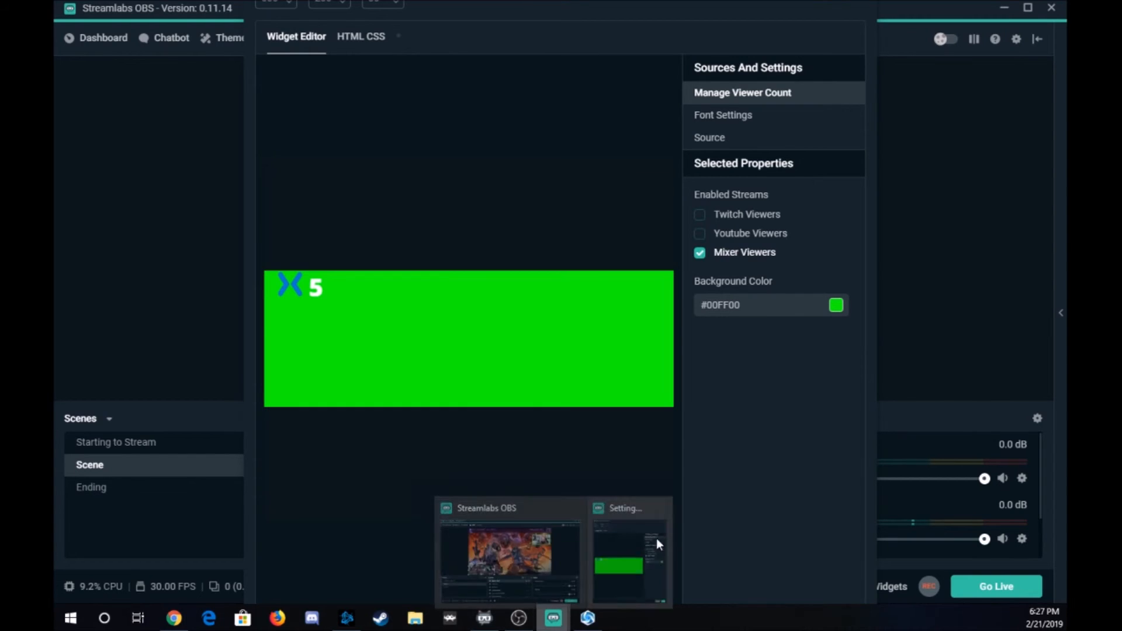
left_click(661, 504)
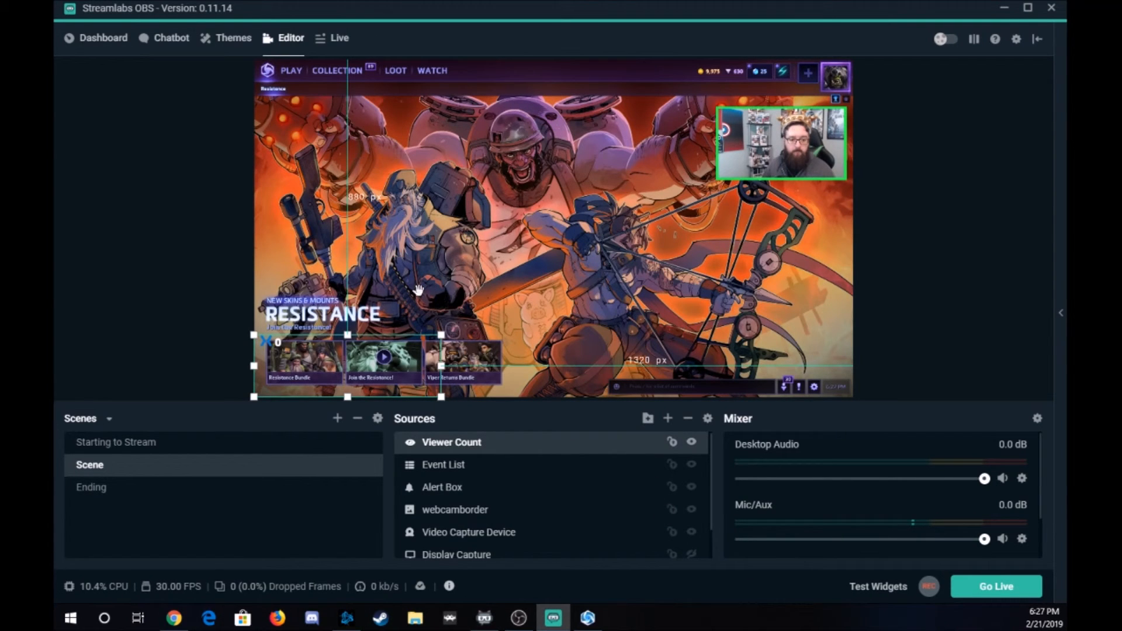
left_click_drag(343, 382, 817, 153)
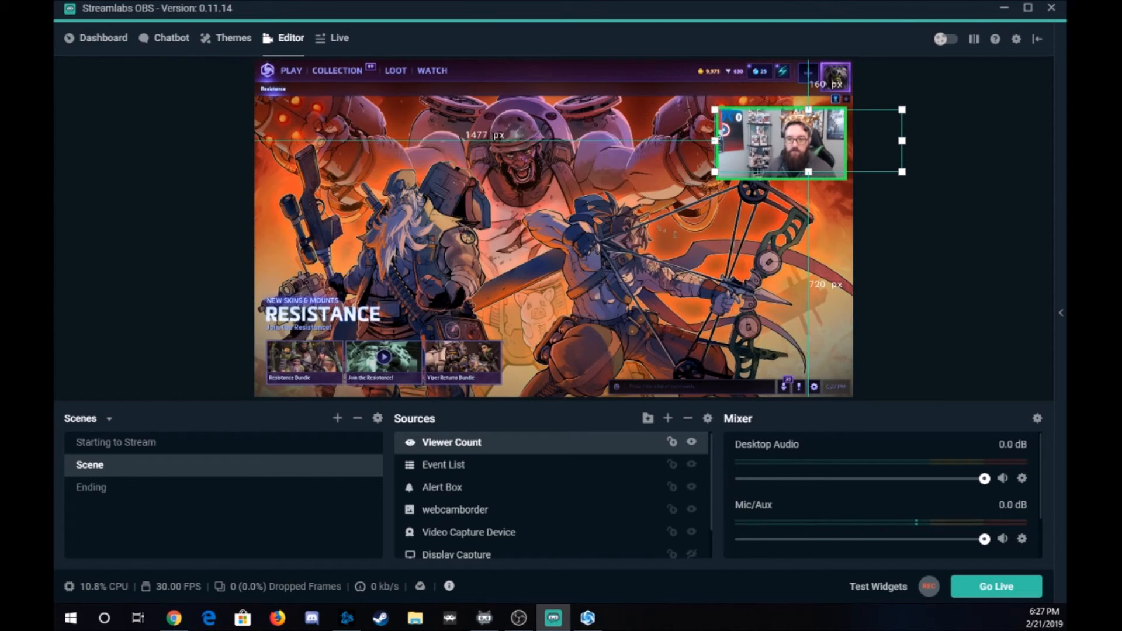
left_click(920, 325)
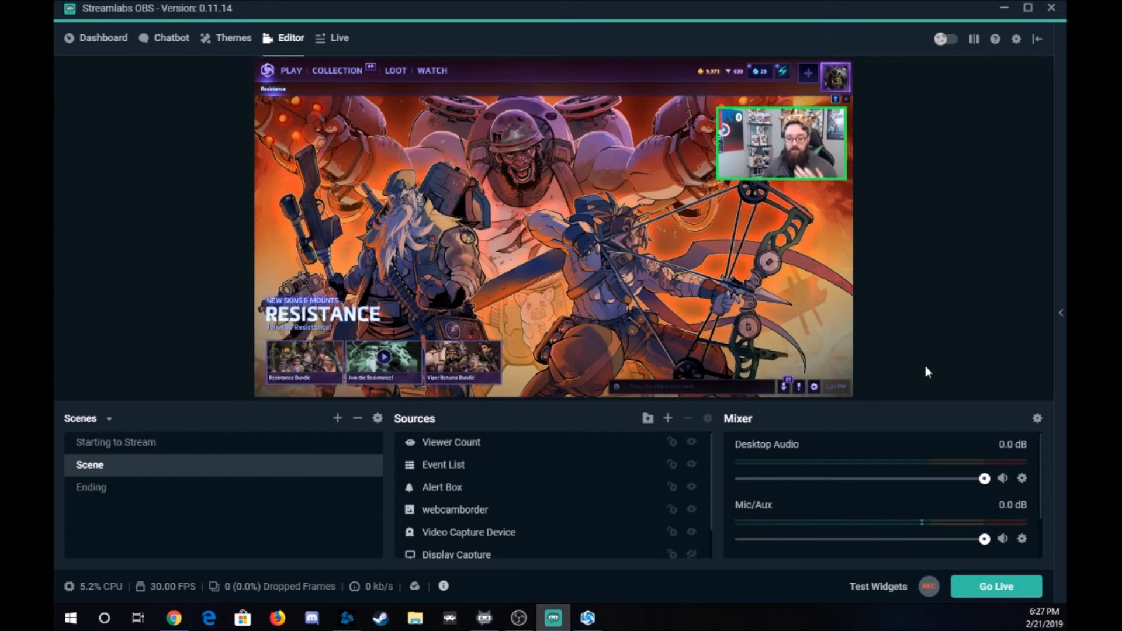
Add a Chatbox widget named "Chat Box" to the main scene with its default settings.
left_click(667, 419)
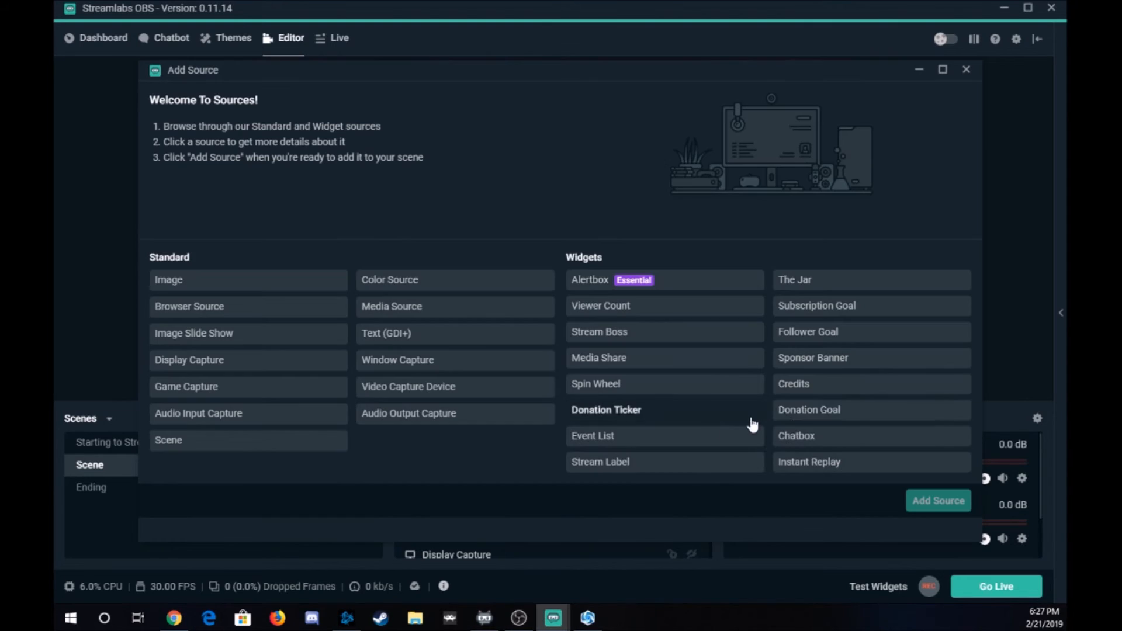
left_click(837, 437)
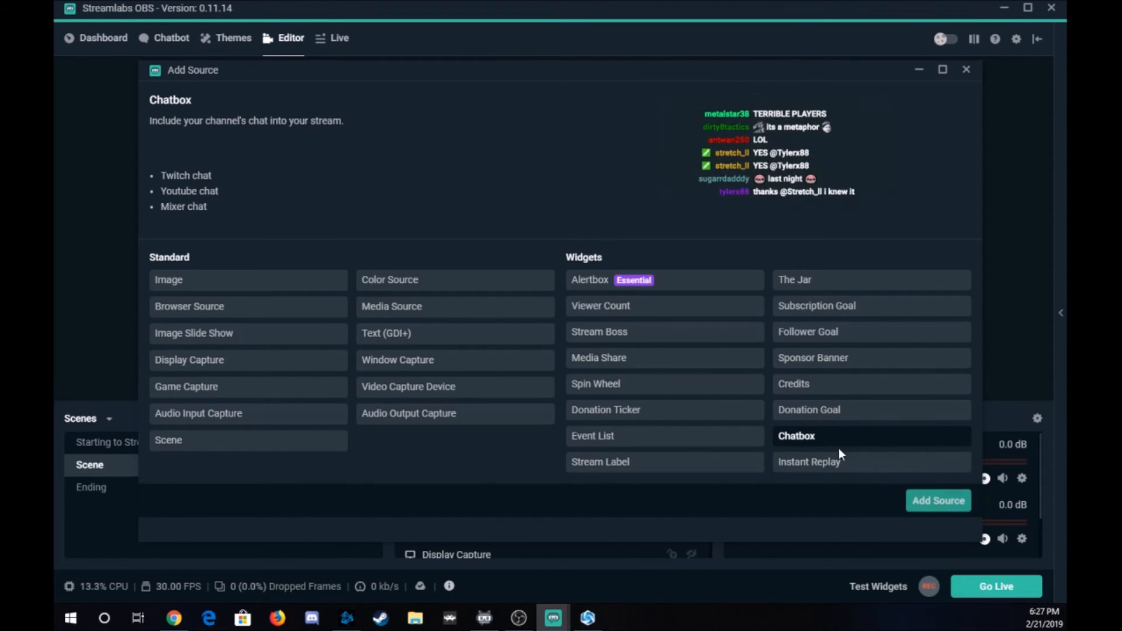
left_click(952, 501)
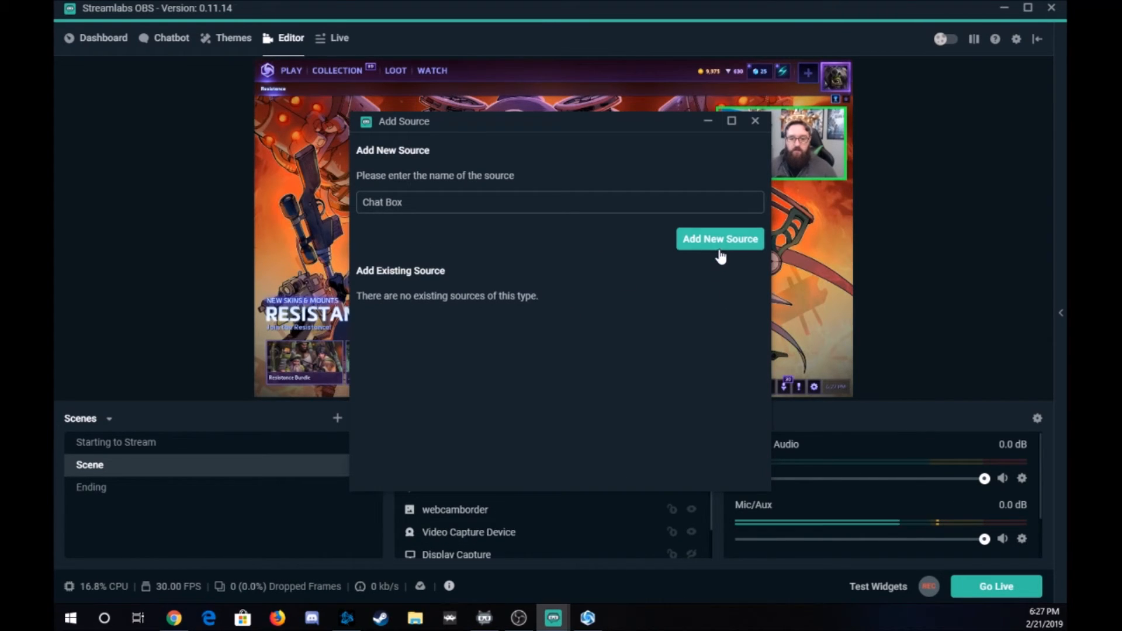
left_click(723, 240)
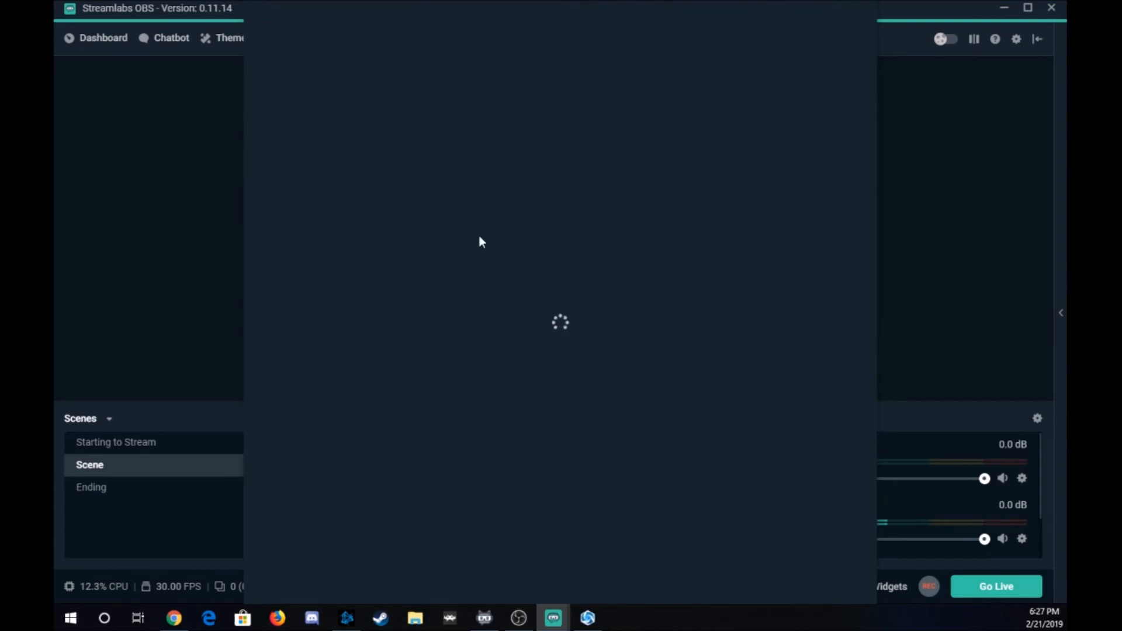
left_click(895, 122)
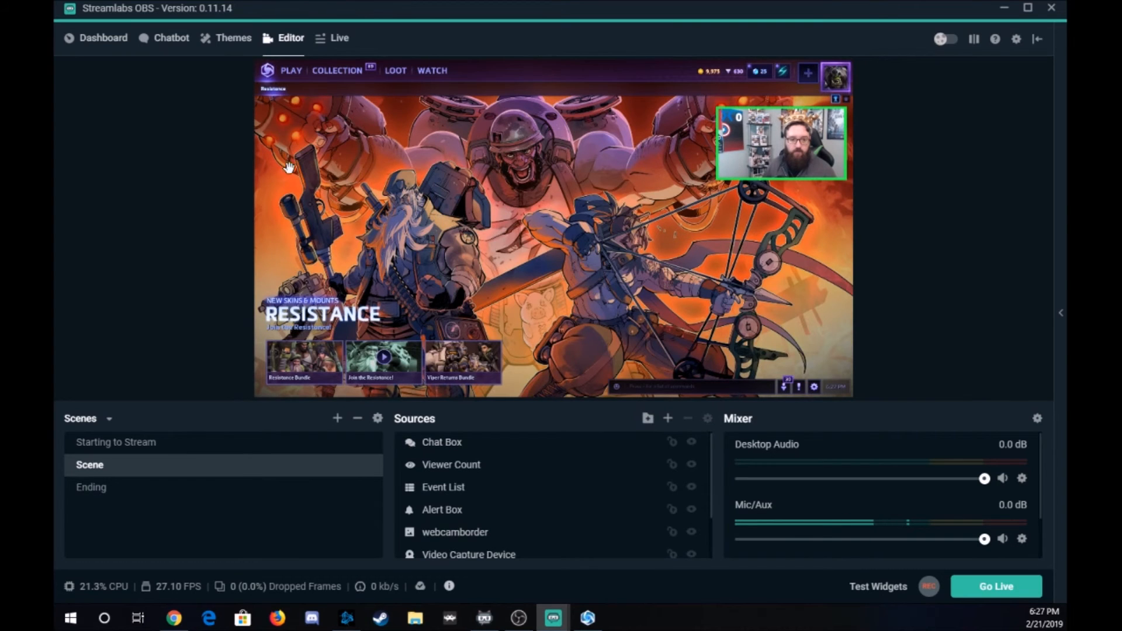
Expand the live chat beside the editor and send the test message "Hello world".
left_click(1057, 312)
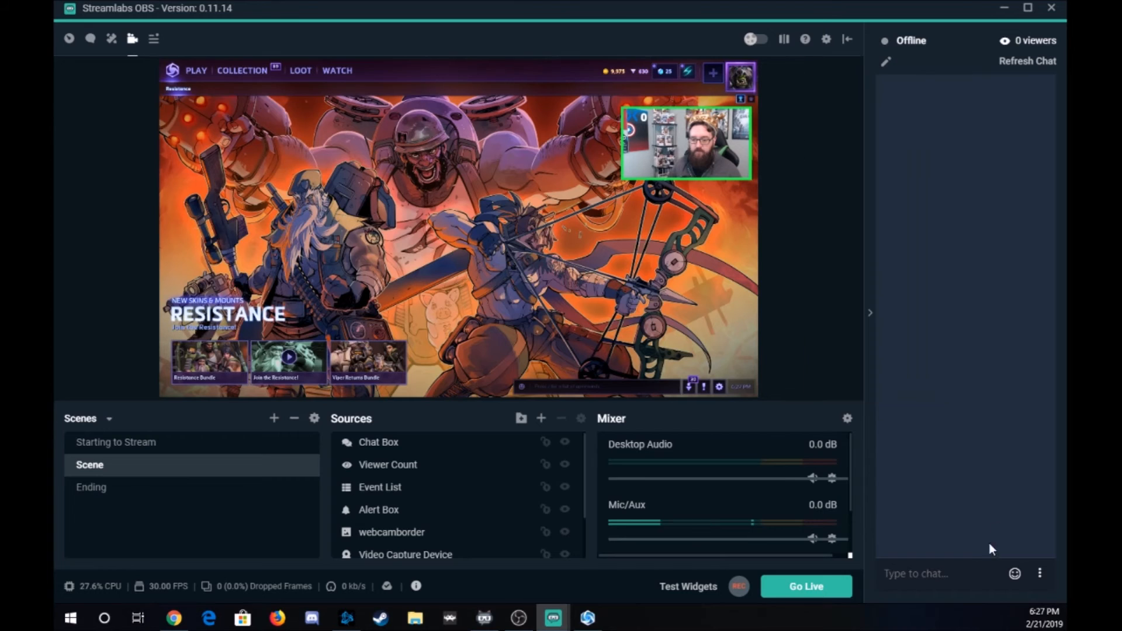
type("Hell")
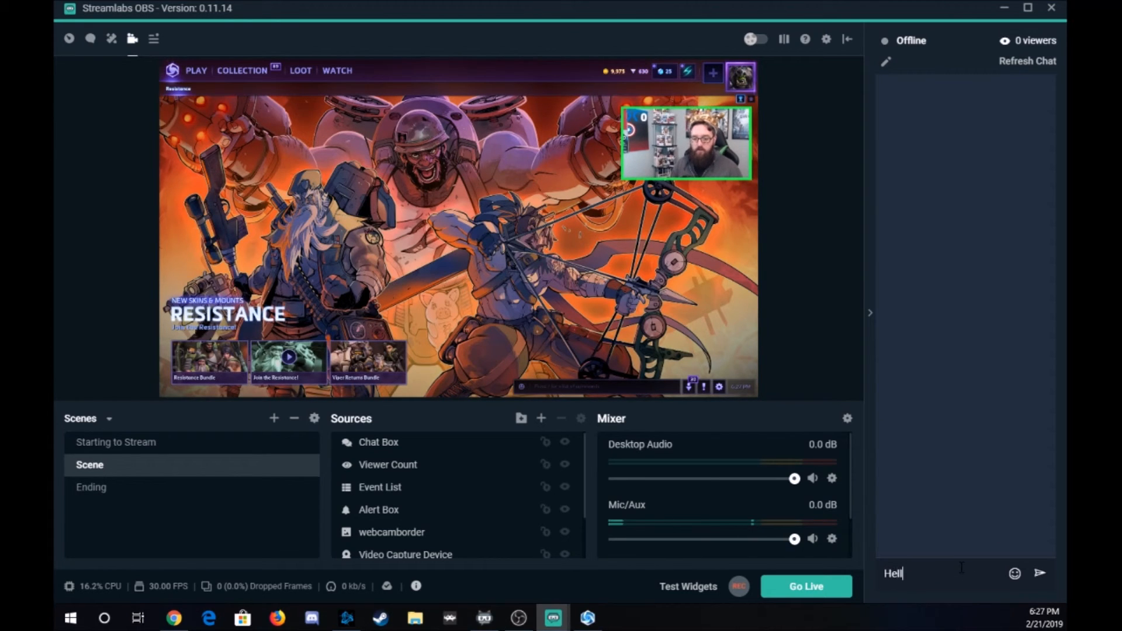
type("o woel")
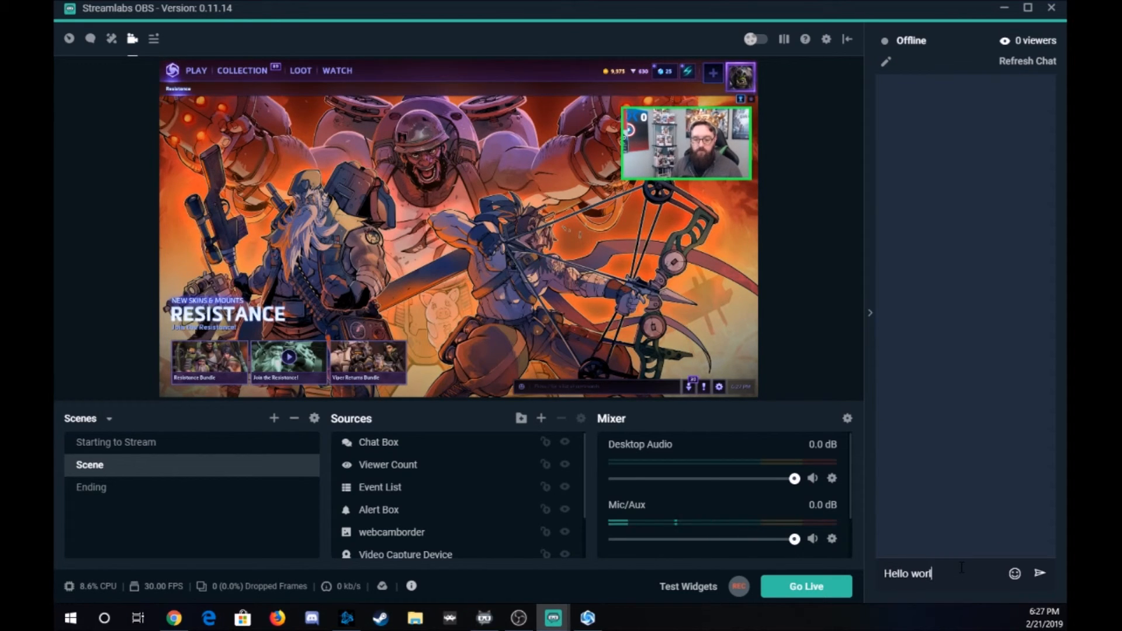
type("d")
key("Return")
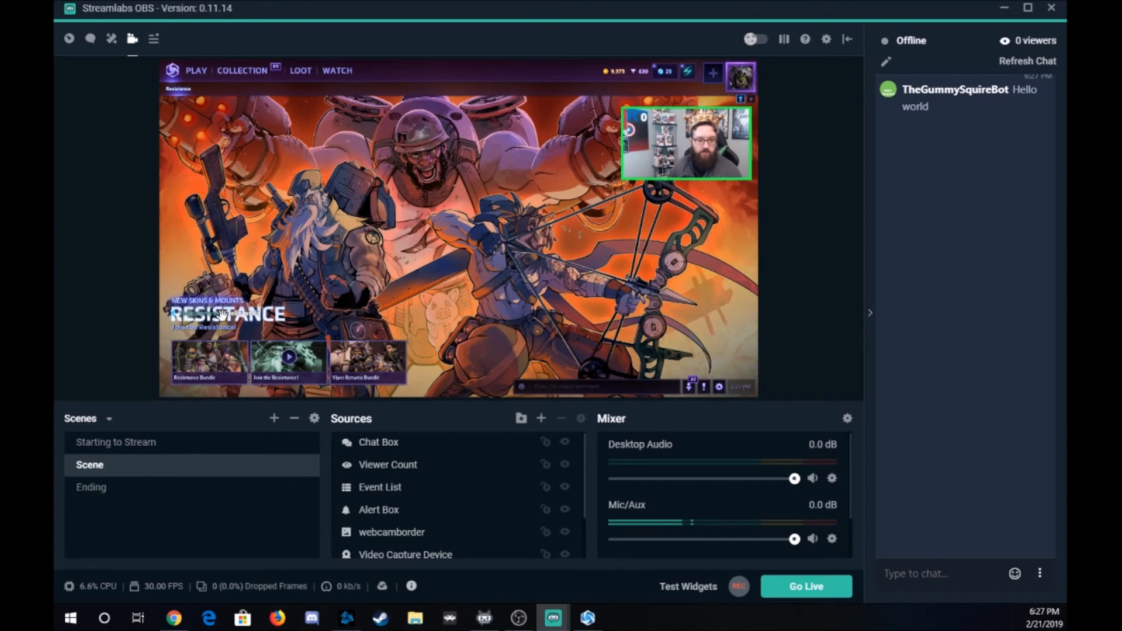
Move the Chat Box widget into the canvas's lower-left corner.
left_click(244, 320)
left_click_drag(264, 308, 262, 384)
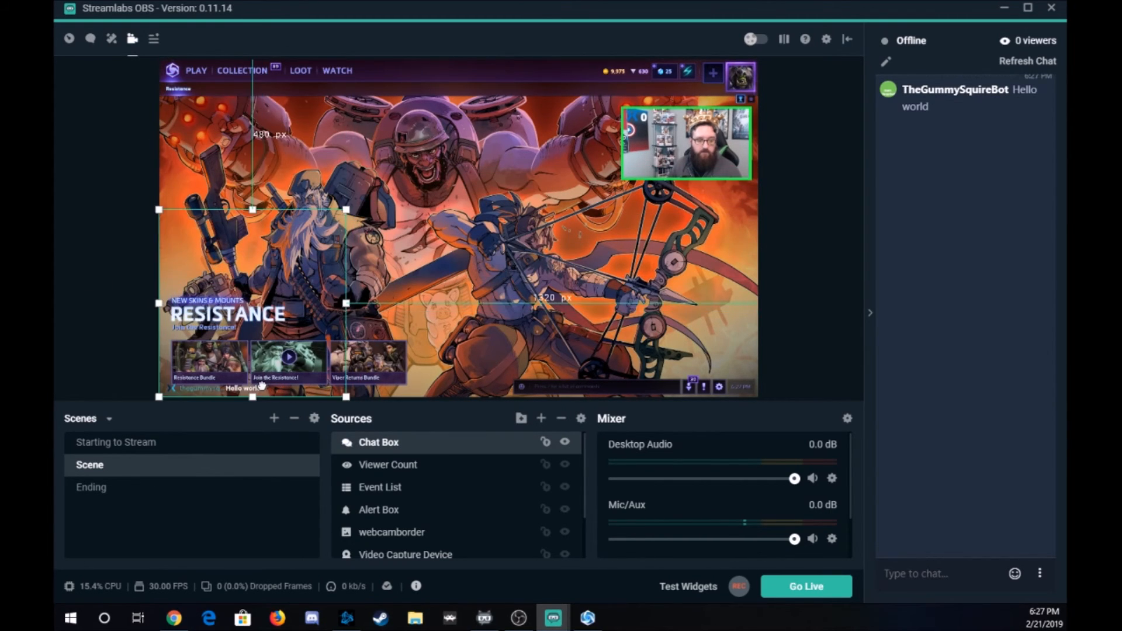
left_click(116, 387)
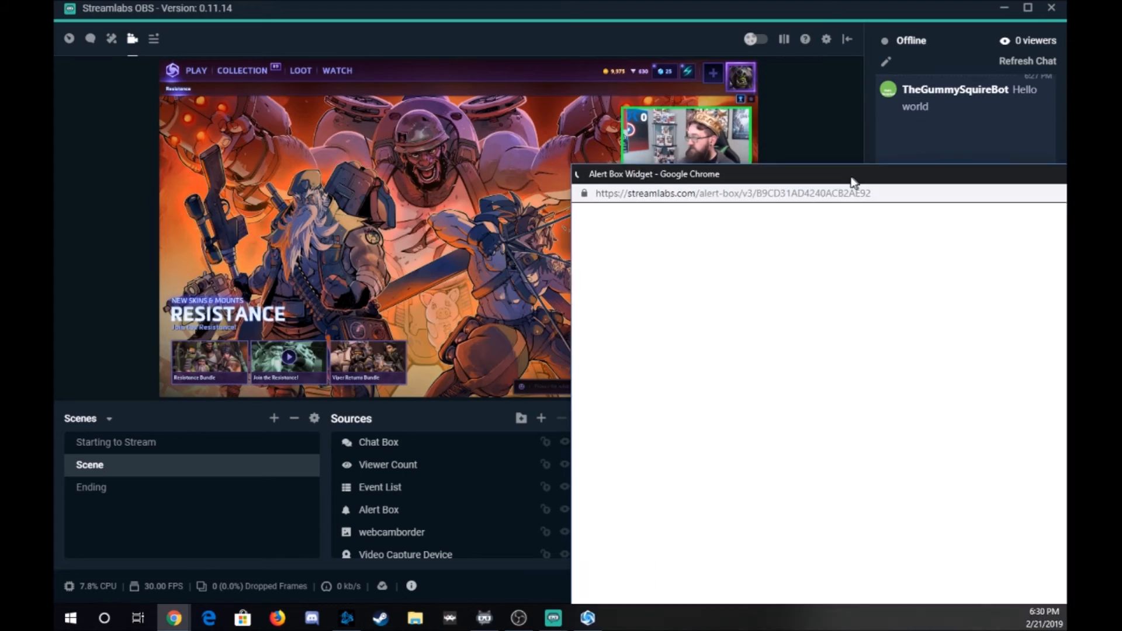
Move the Alert Box Widget browser window over the editor, view its test follow alert, and move the window out of the way.
left_click_drag(851, 181, 483, 49)
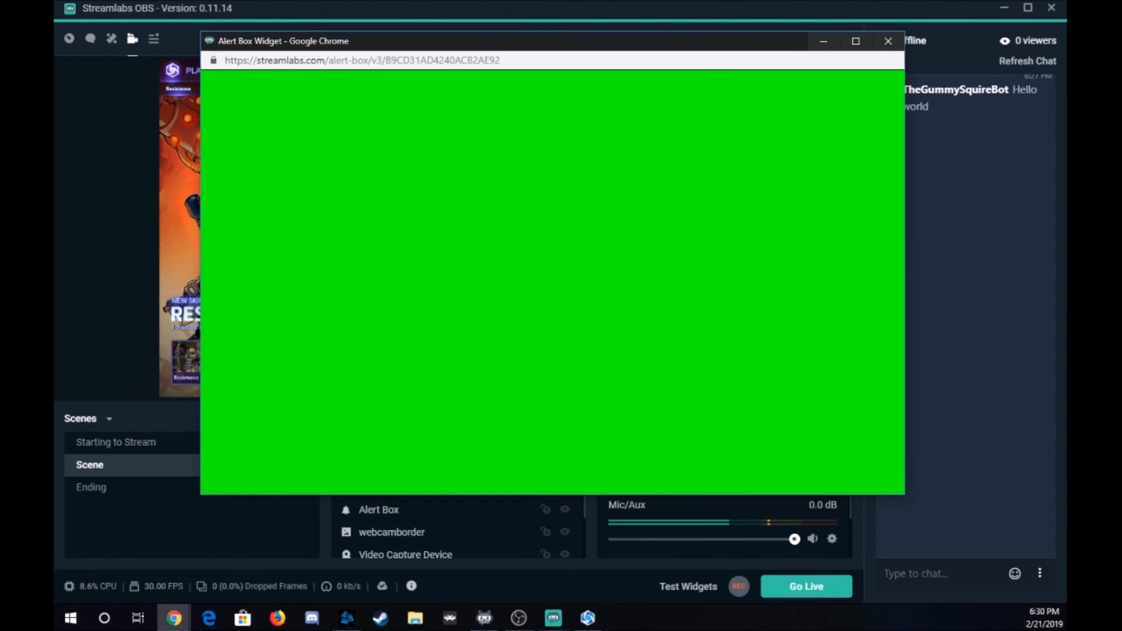
key("alt+Tab")
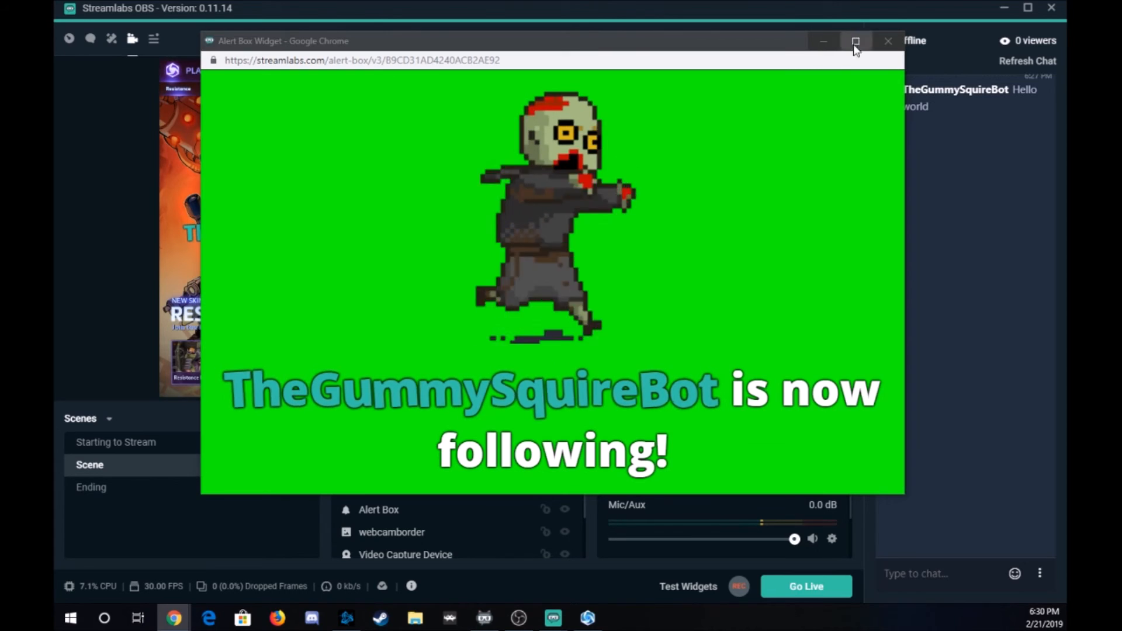
left_click(795, 62)
left_click_drag(780, 45, 1067, 41)
left_click_drag(1066, 90, 759, 123)
left_click(864, 128)
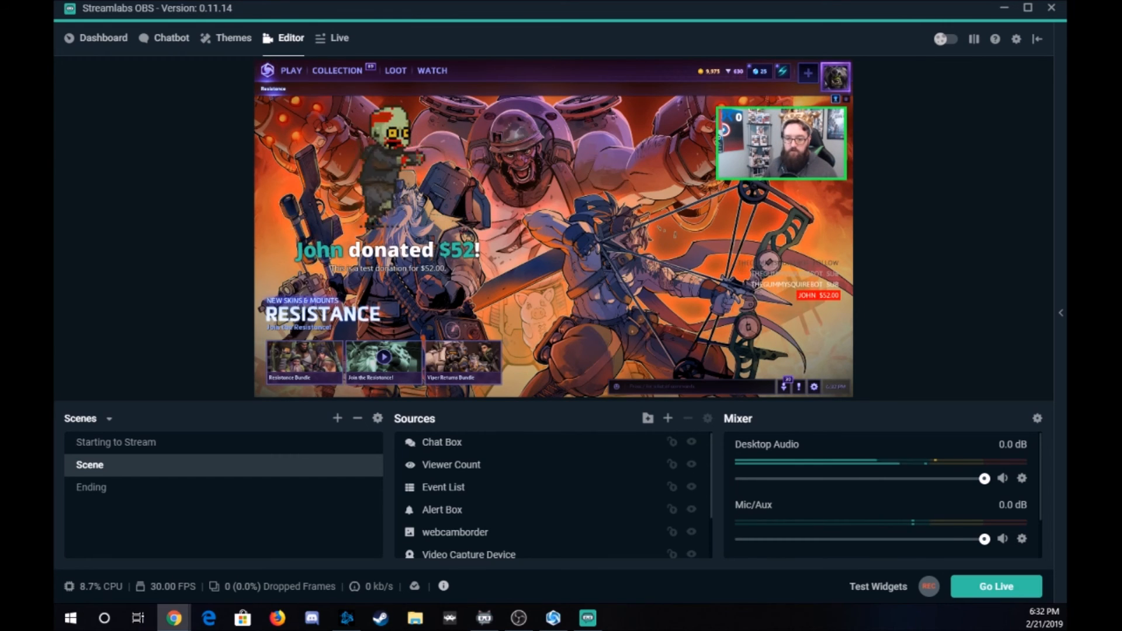
Move the Event List widget up on the canvas so its entries sit directly below the webcam picture.
left_click(809, 351)
left_click_drag(809, 350, 805, 203)
left_click(953, 241)
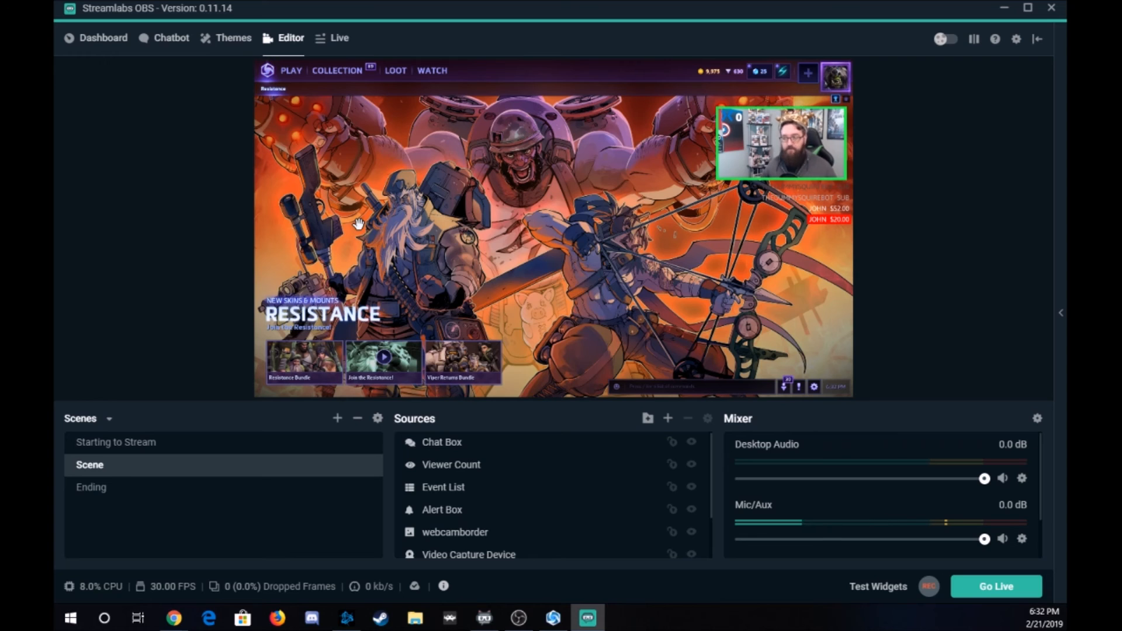
Add an Image source named "Image" and heighten it into a dark banner across the canvas's lower edge.
left_click(668, 419)
double_click(199, 280)
key("Return")
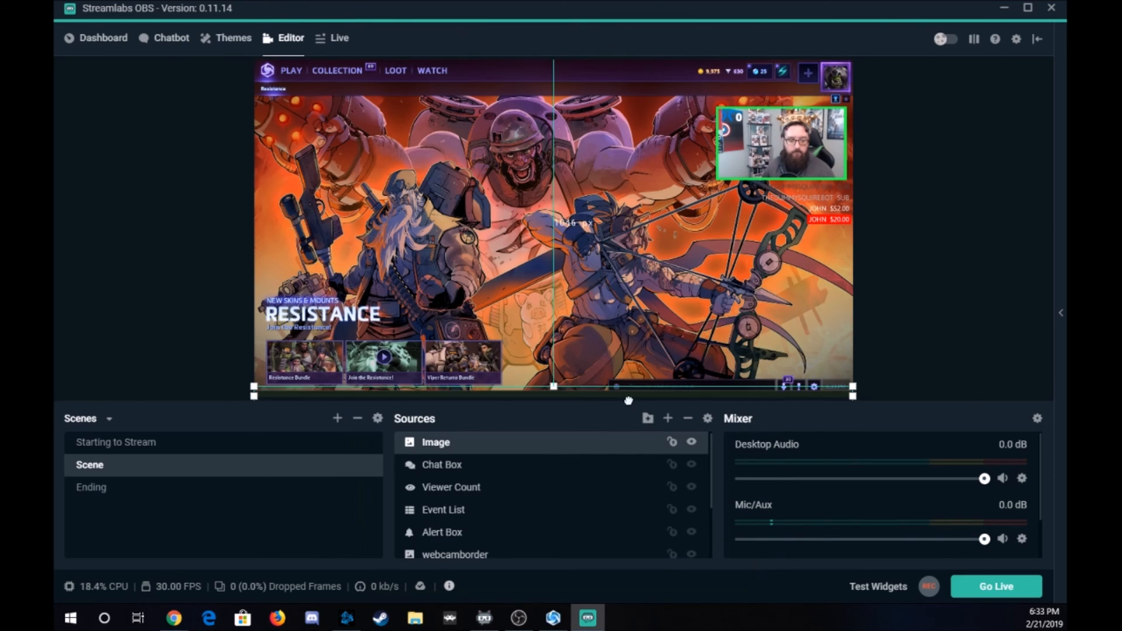
left_click_drag(629, 398, 629, 368)
left_click(1002, 389)
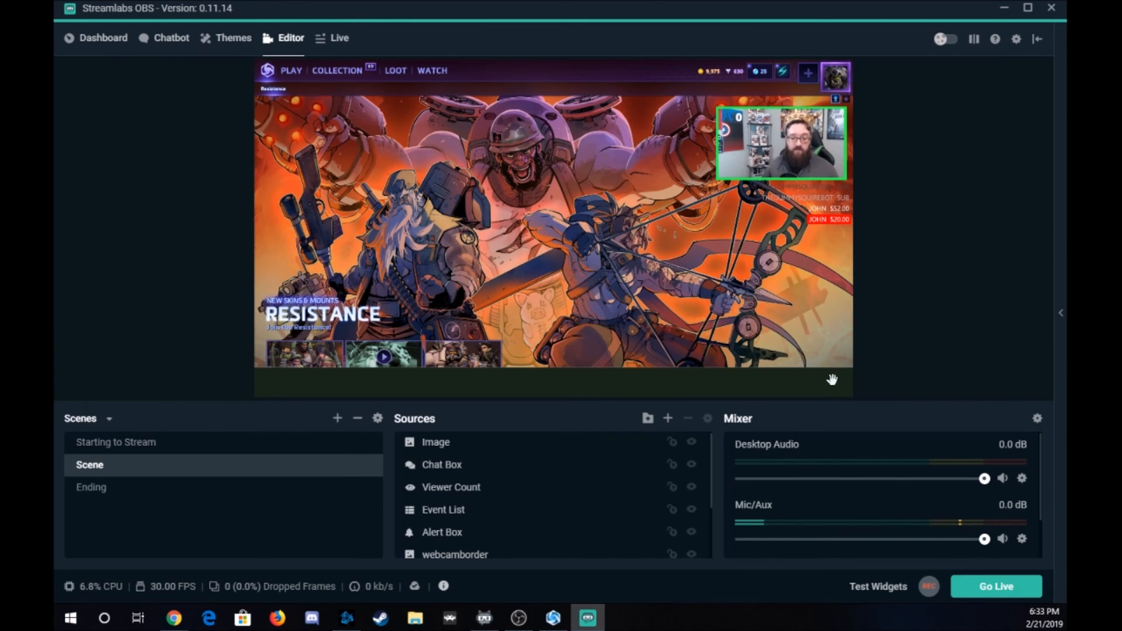
Add a Text (GDI+) source reading "HELLO AND WELCOME TO THE GUMMY KING TUTORIAL" and place it enlarged over the dark banner.
right_click(825, 345)
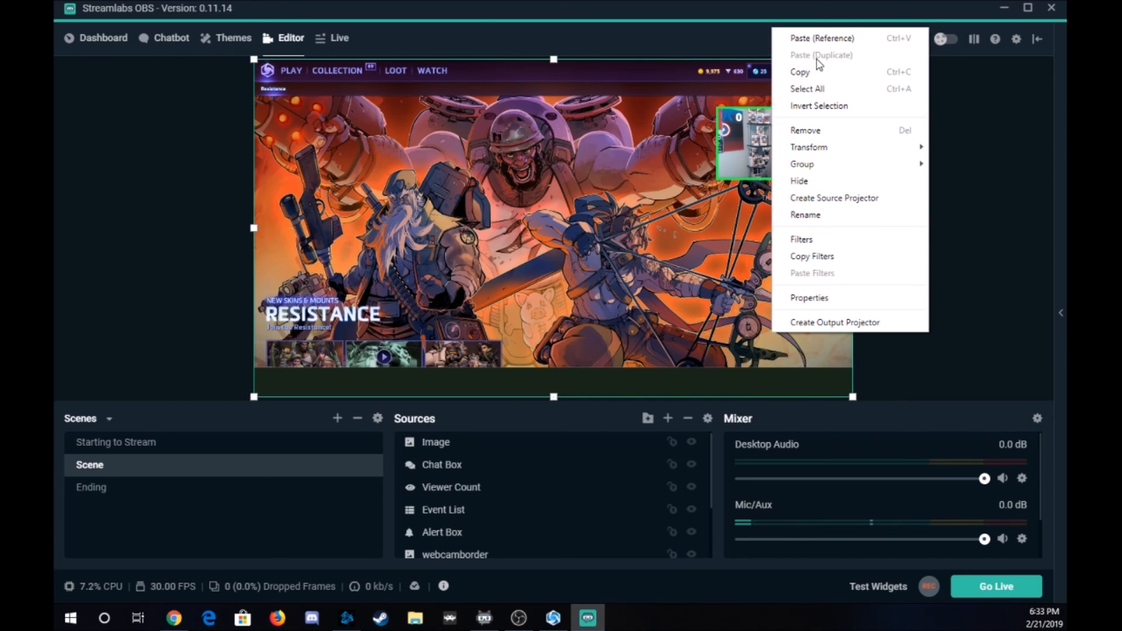
right_click(692, 246)
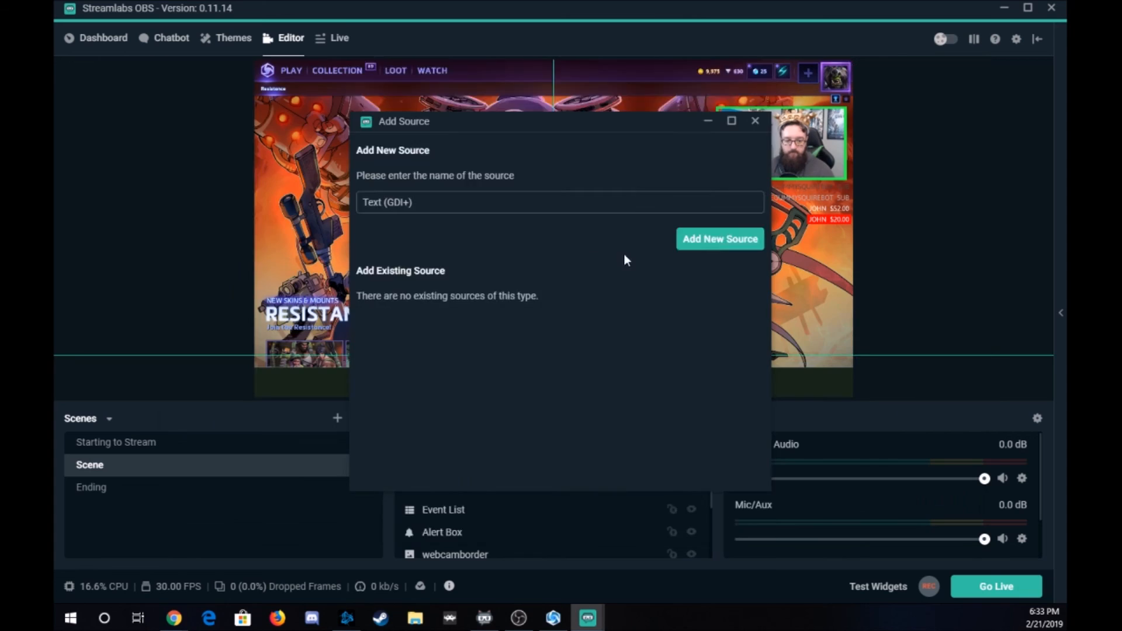
left_click(679, 238)
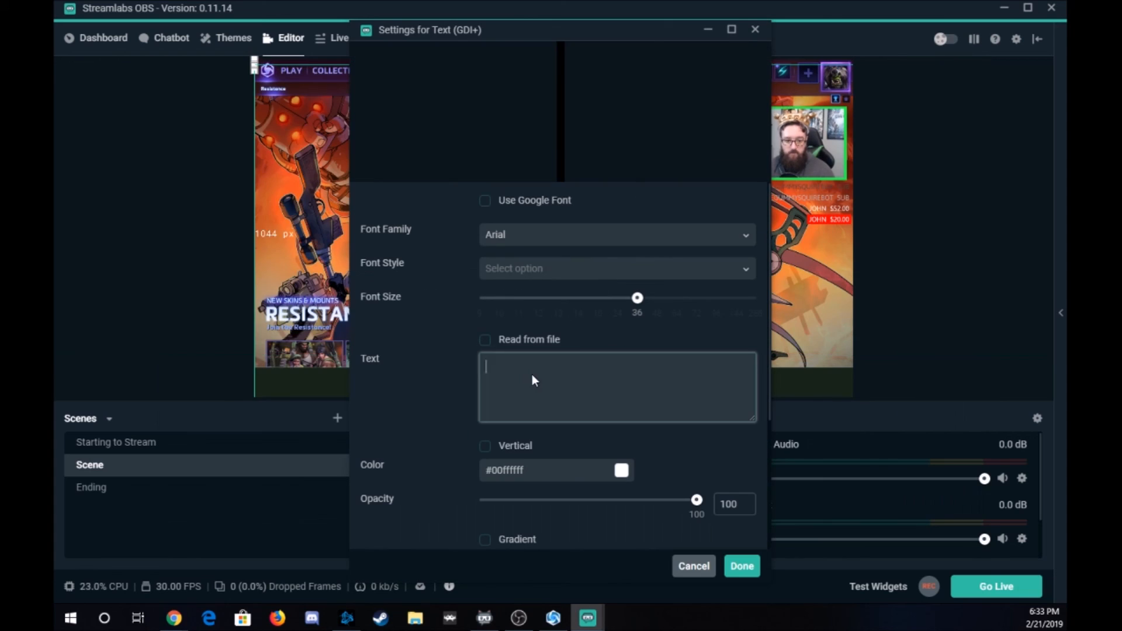
left_click(533, 374)
type("HELLO AND WELCOME TO THE GUMMY KING TOR")
key("BackSpace")
key("BackSpace")
type("UTORIAL")
left_click(742, 566)
left_click_drag(456, 79, 946, 398)
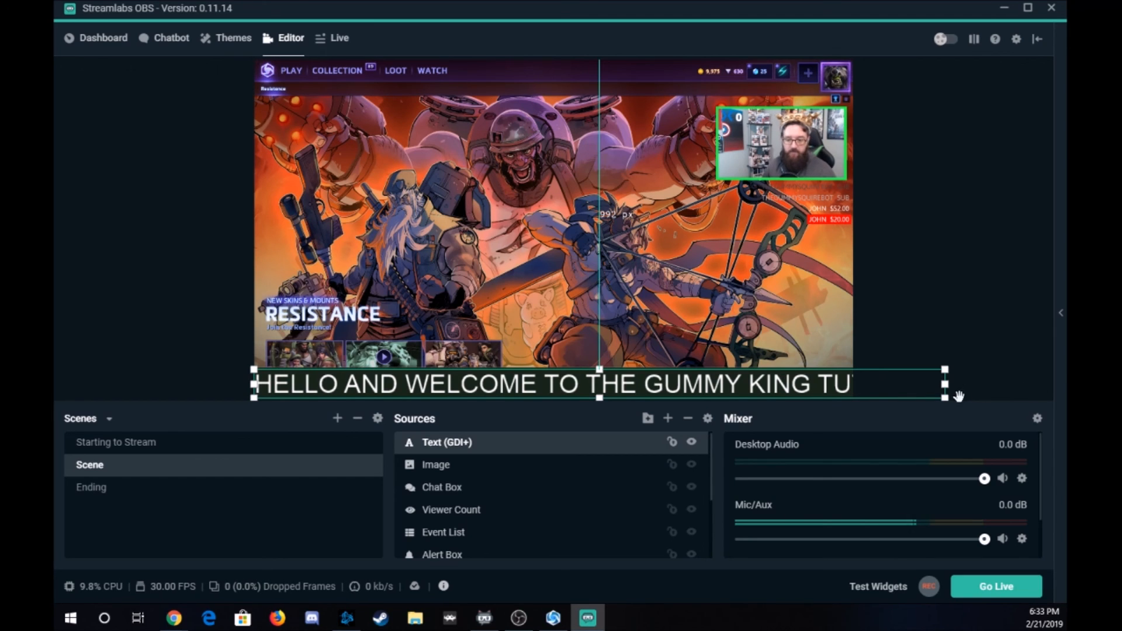
Apply a Scroll filter with a horizontal speed of 93 to the banner text source.
right_click(667, 383)
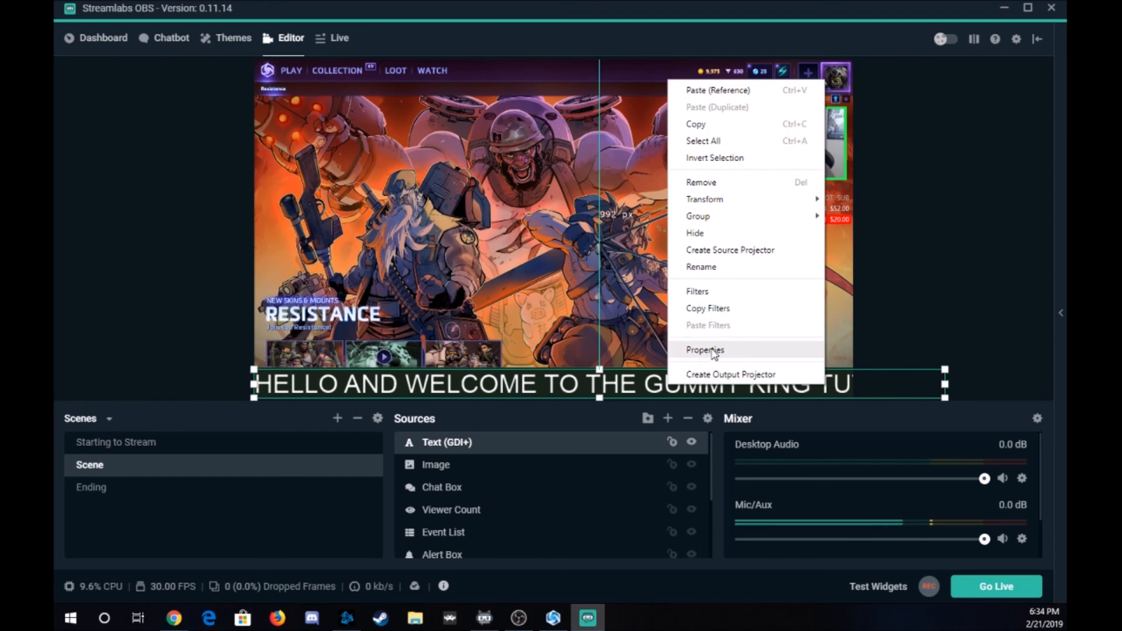
left_click(706, 292)
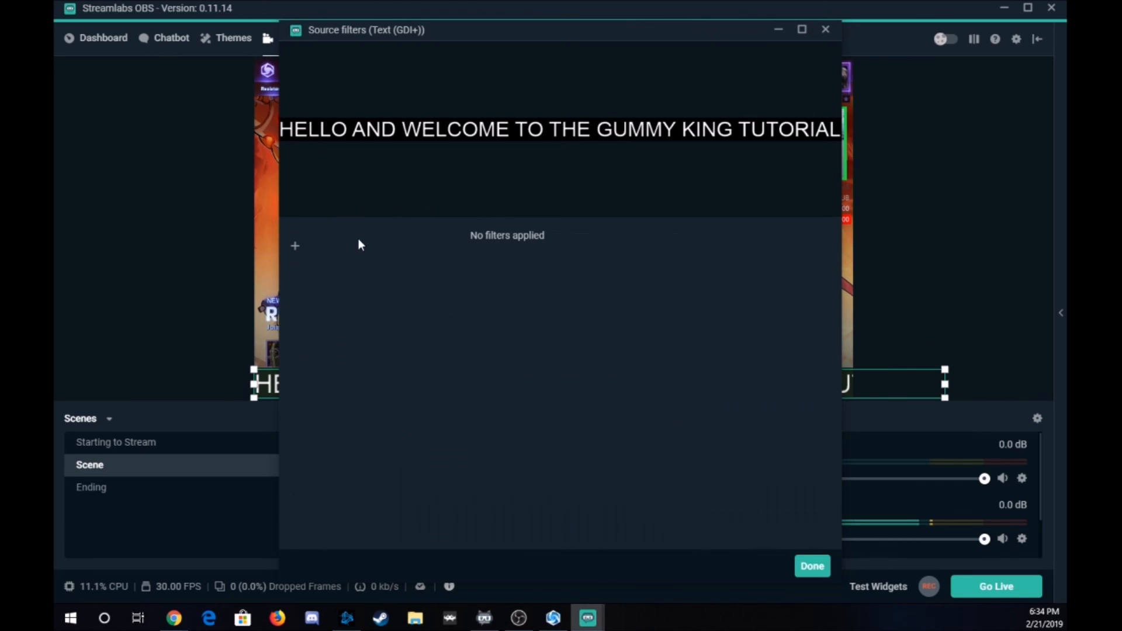
left_click(297, 247)
left_click(431, 221)
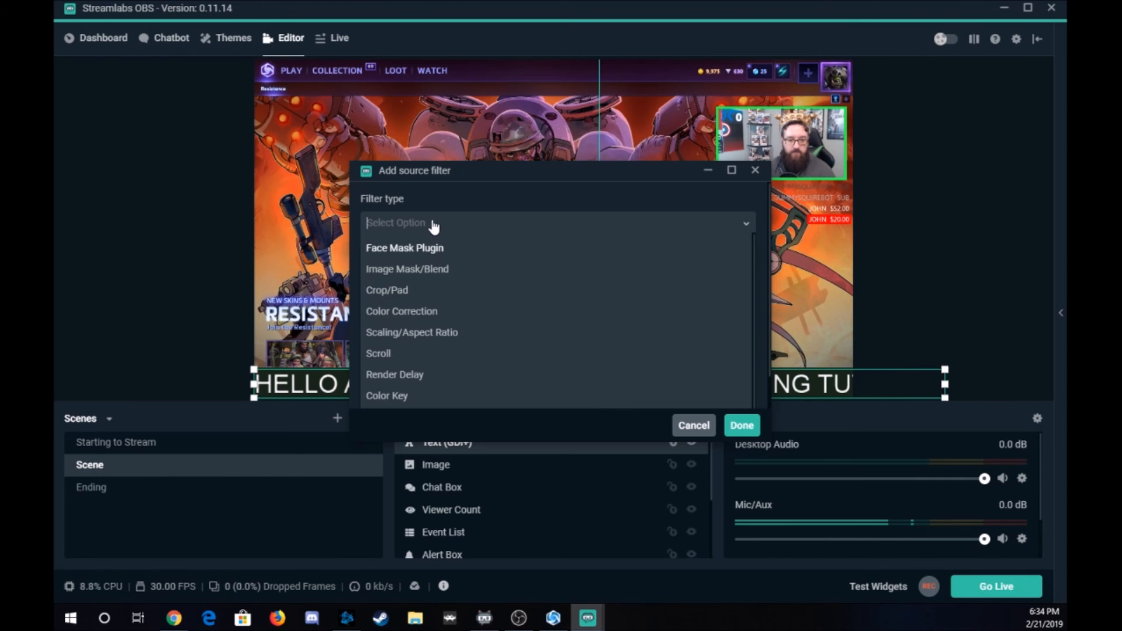
left_click(394, 352)
left_click(741, 425)
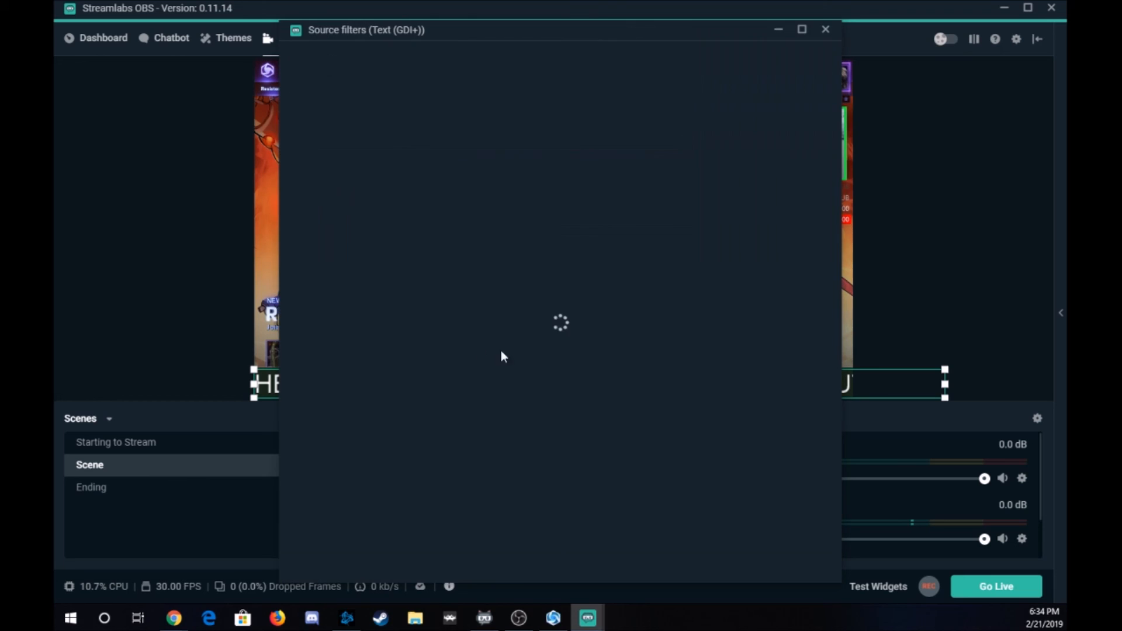
left_click(714, 236)
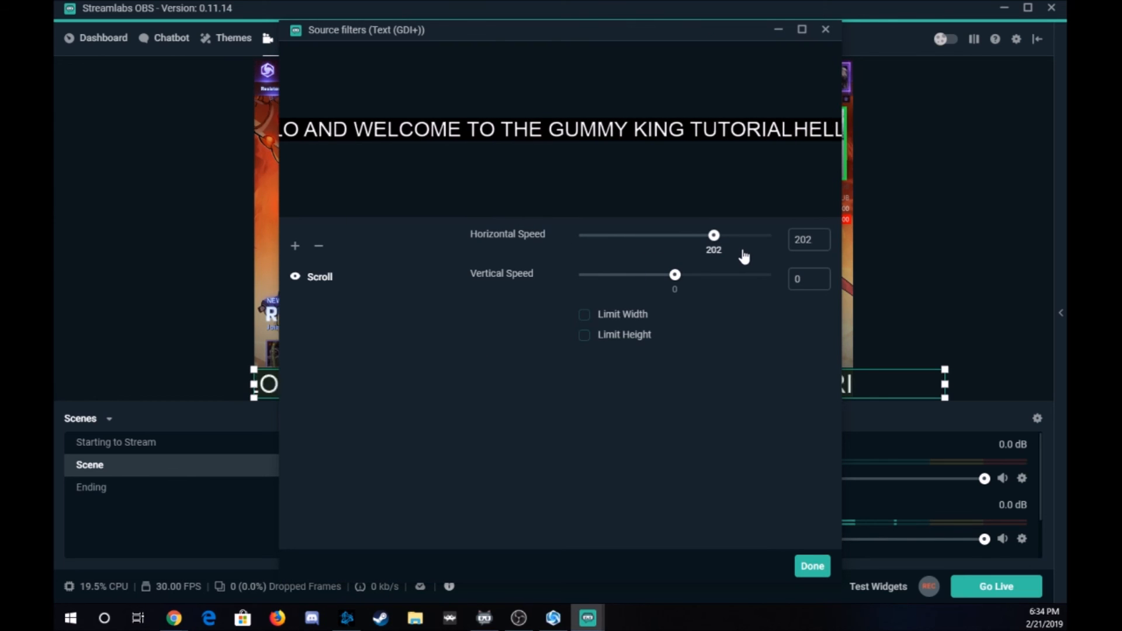
left_click(692, 236)
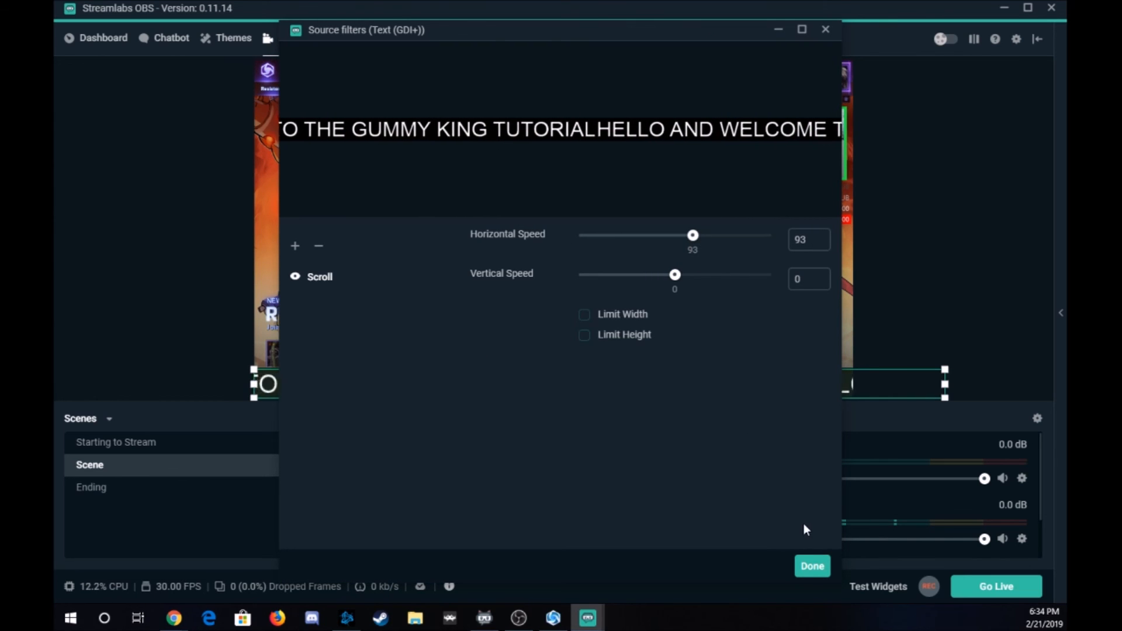
left_click(812, 566)
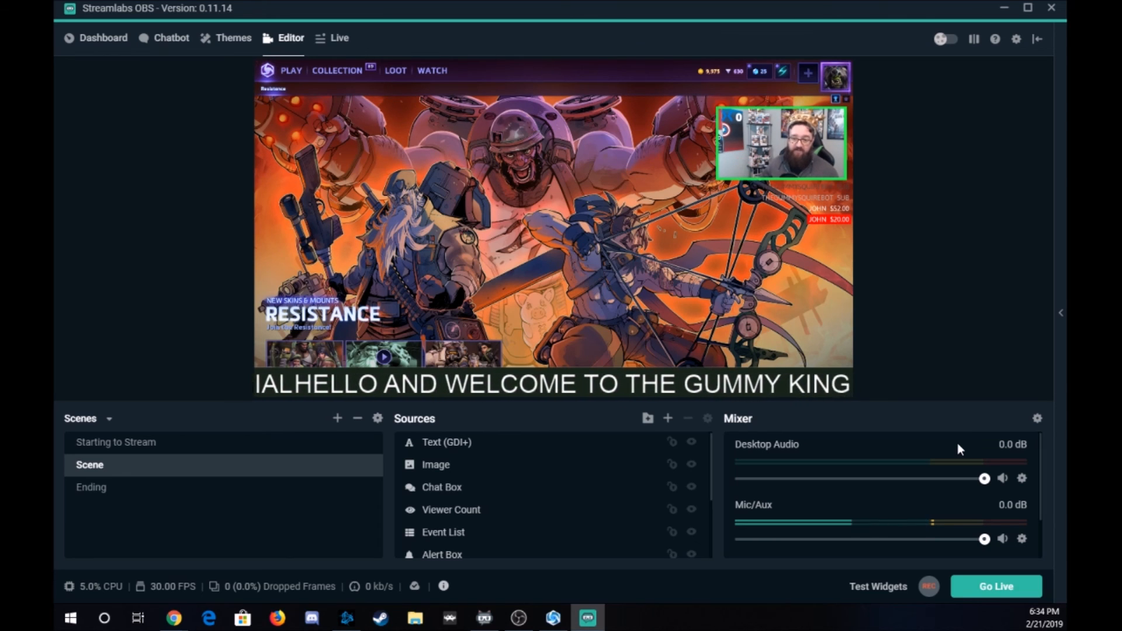
Hide the Text (GDI+) and Image sources in the main scene.
left_click(692, 442)
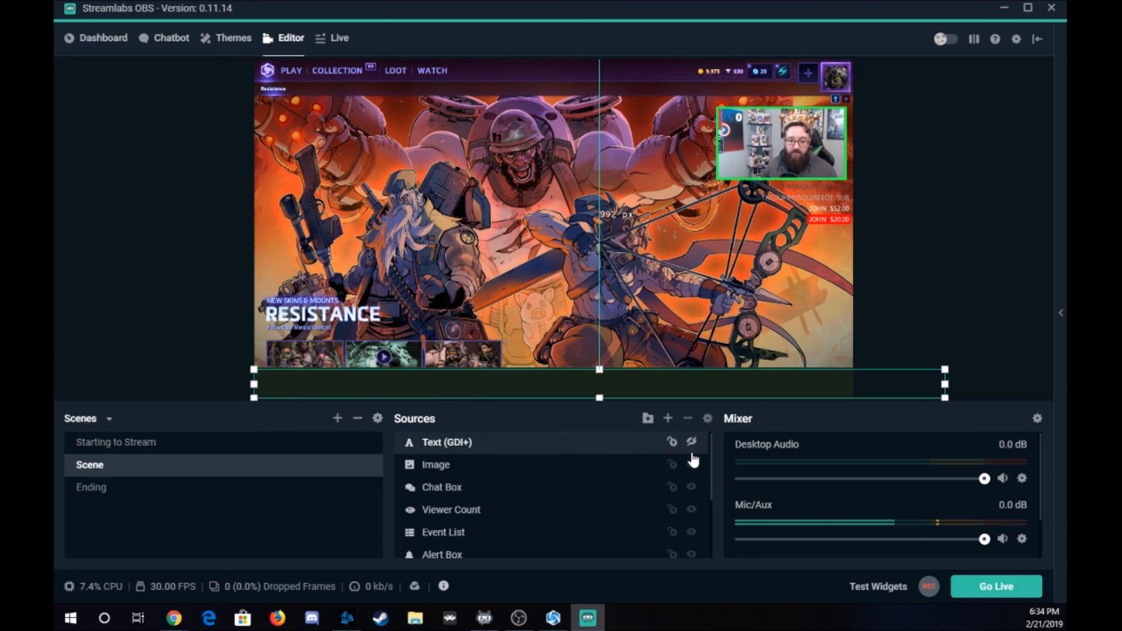
left_click(691, 464)
left_click(991, 267)
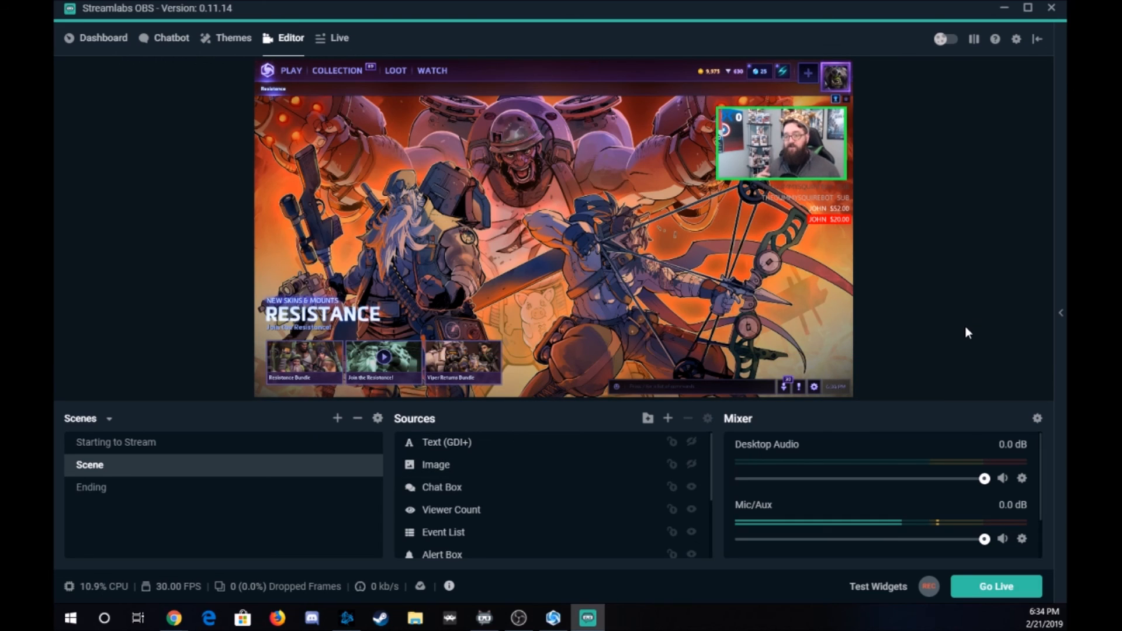